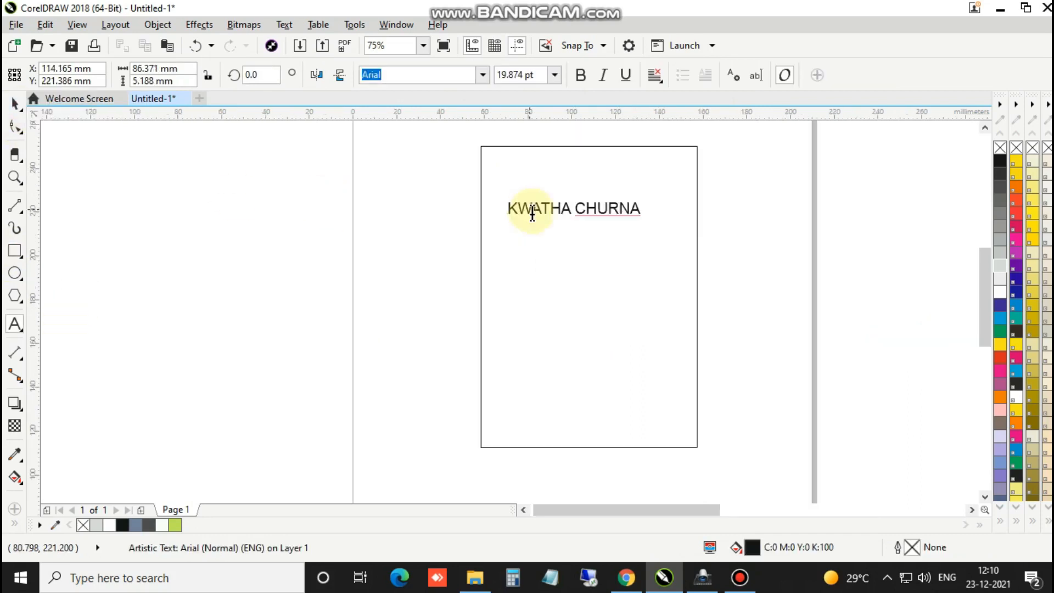
# Step: Enlarge the KWATHA CHURNA title to about 25 pt and make it bold
pyautogui.click(16, 104)
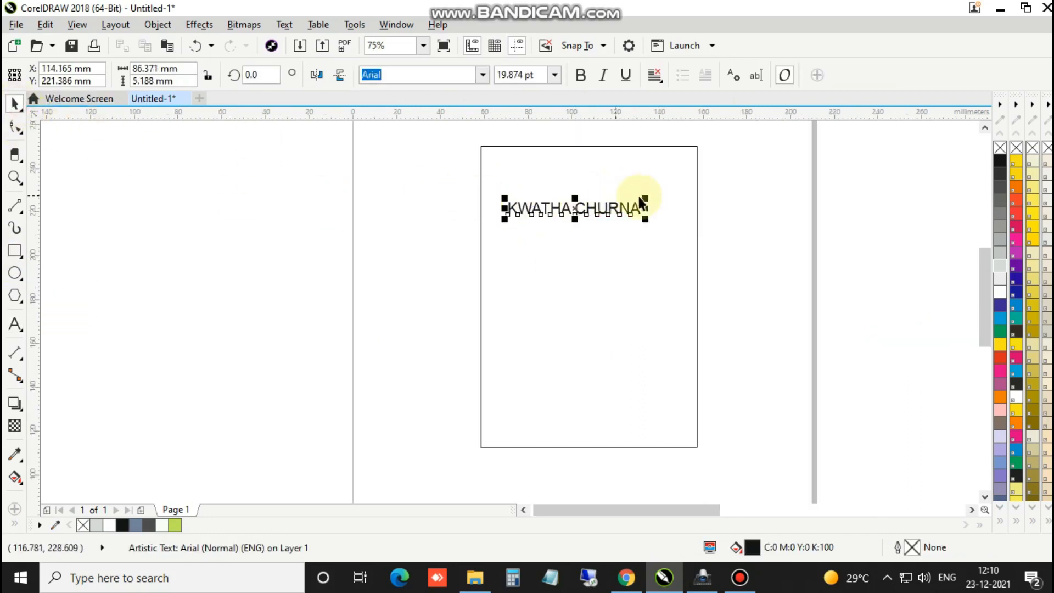
pyautogui.moveTo(647, 196); pyautogui.dragTo(679, 189)
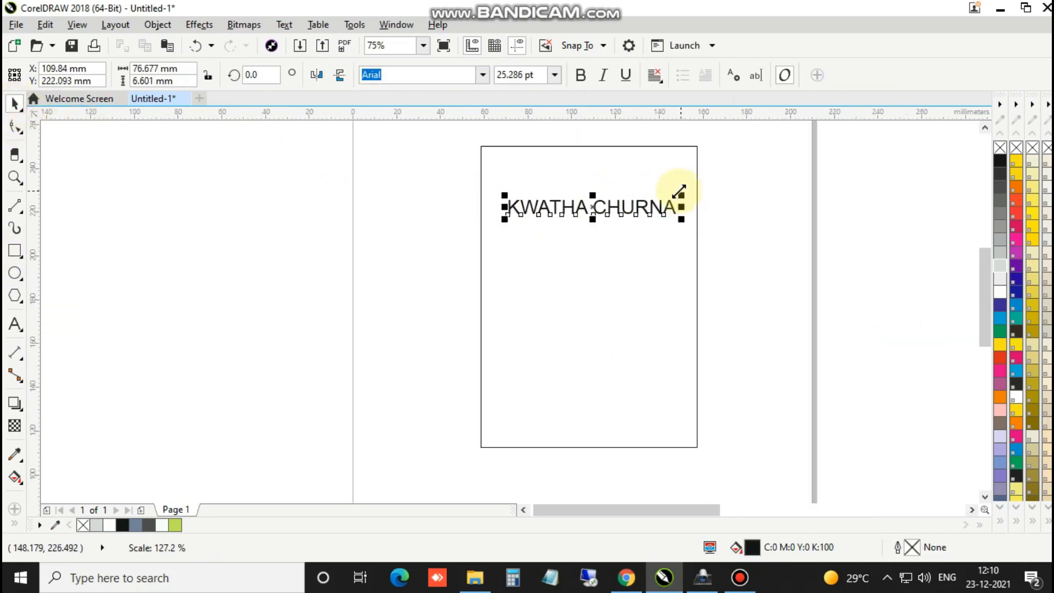
pyautogui.click(581, 76)
# Step: Set the title's font to Century Gothic Bold
pyautogui.click(482, 75)
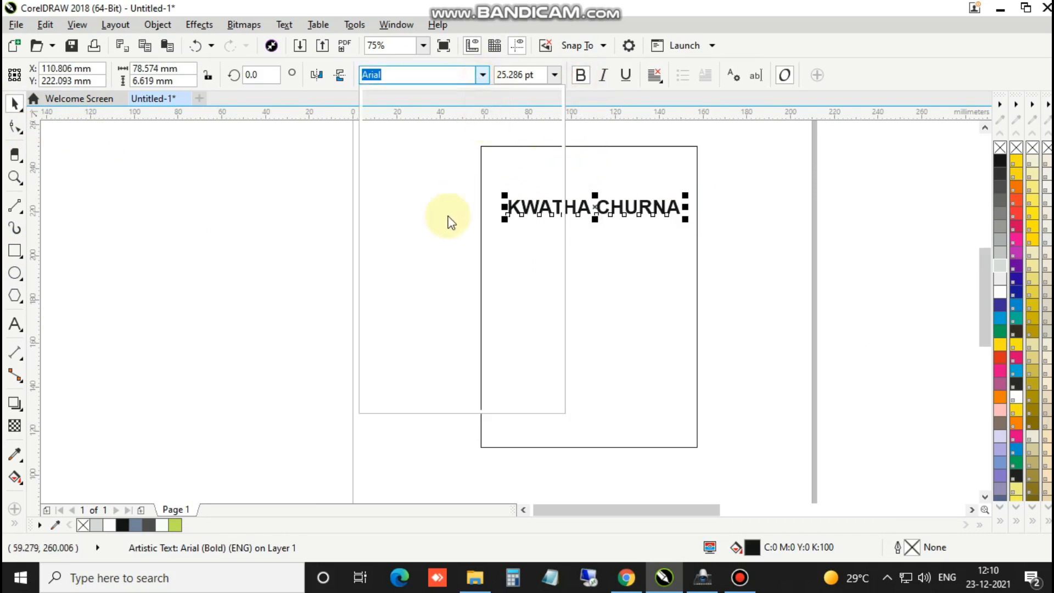
pyautogui.scroll(-8, 406, 277)
pyautogui.click(434, 73)
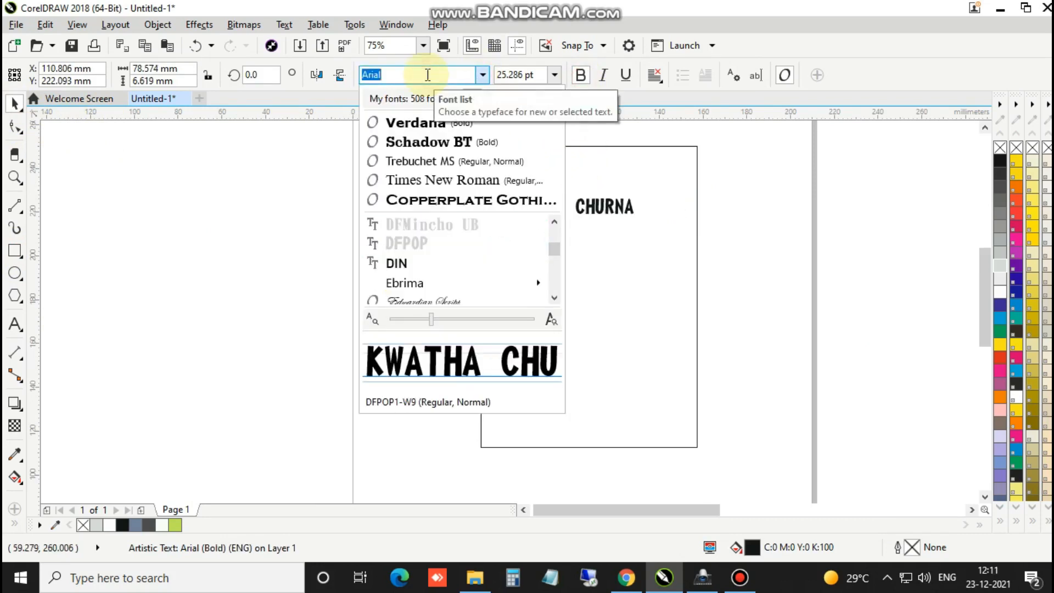
pyautogui.write('GOTH')
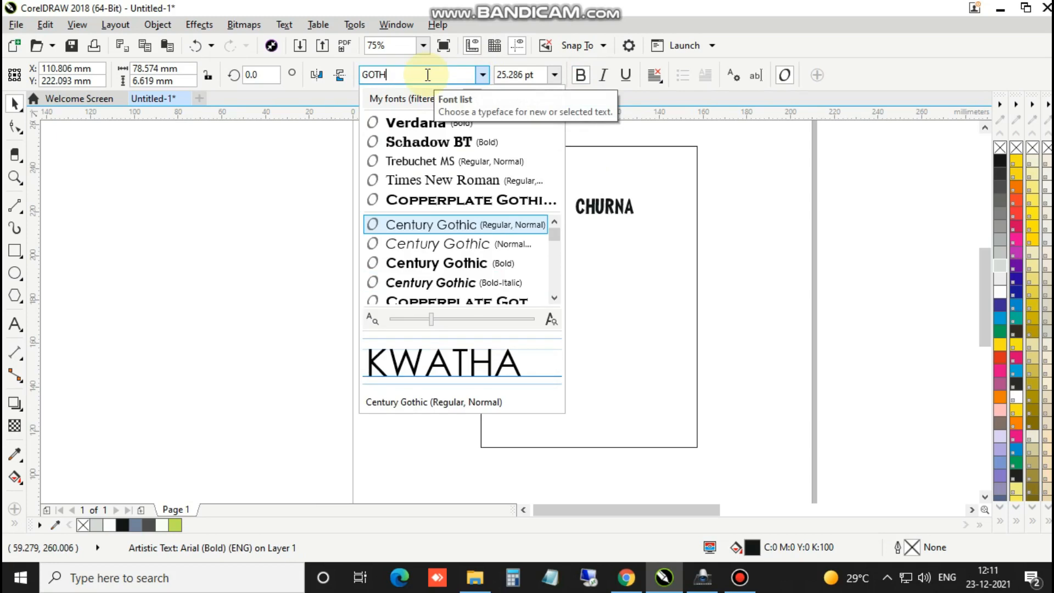
pyautogui.click(480, 264)
# Step: Move the title slightly so it is centred across the upper part of the label at about X 108 mm, Y 225 mm
pyautogui.scroll(4, 512, 216)
pyautogui.moveTo(487, 214); pyautogui.dragTo(462, 231)
pyautogui.scroll(-5, 462, 232)
pyautogui.scroll(1, 544, 225)
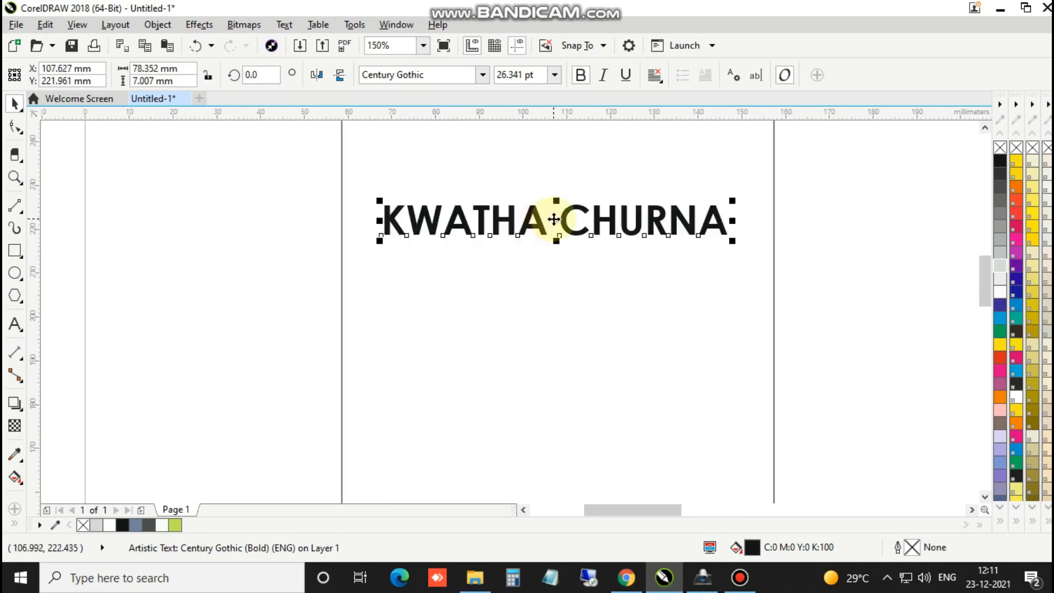
pyautogui.moveTo(556, 217); pyautogui.dragTo(557, 205)
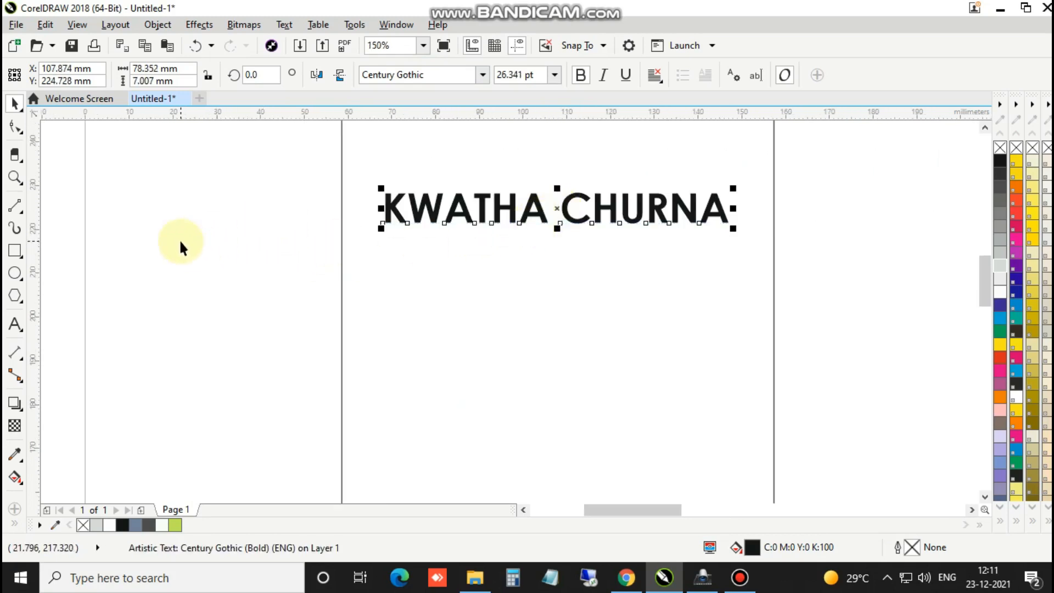
# Step: Draw a rectangle about 99 mm wide and 9 mm high across the full label width just below the title
pyautogui.click(15, 251)
pyautogui.moveTo(343, 240); pyautogui.dragTo(773, 282)
pyautogui.press('space')
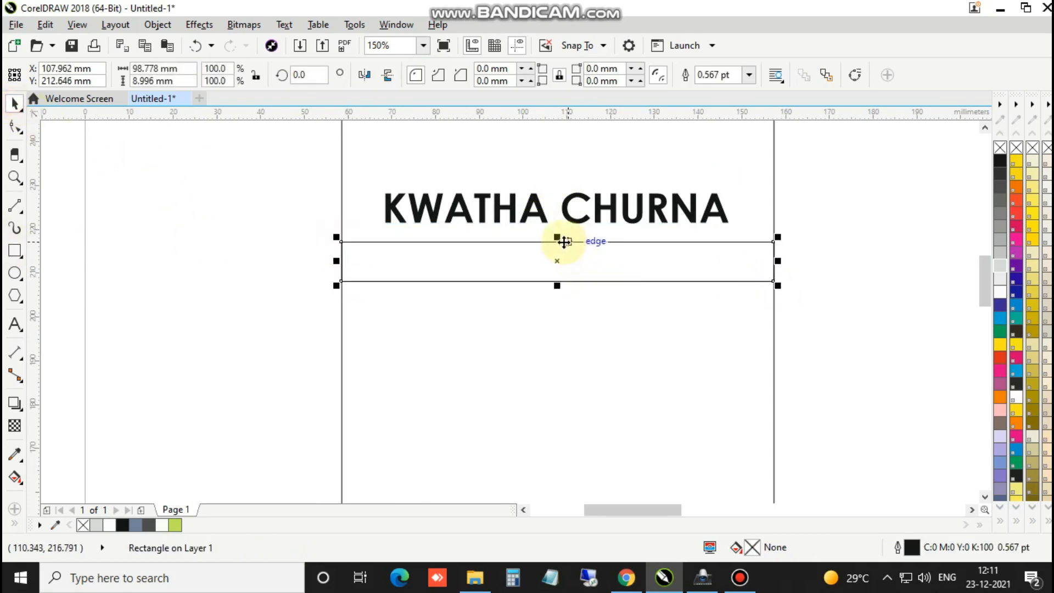
pyautogui.click(558, 236)
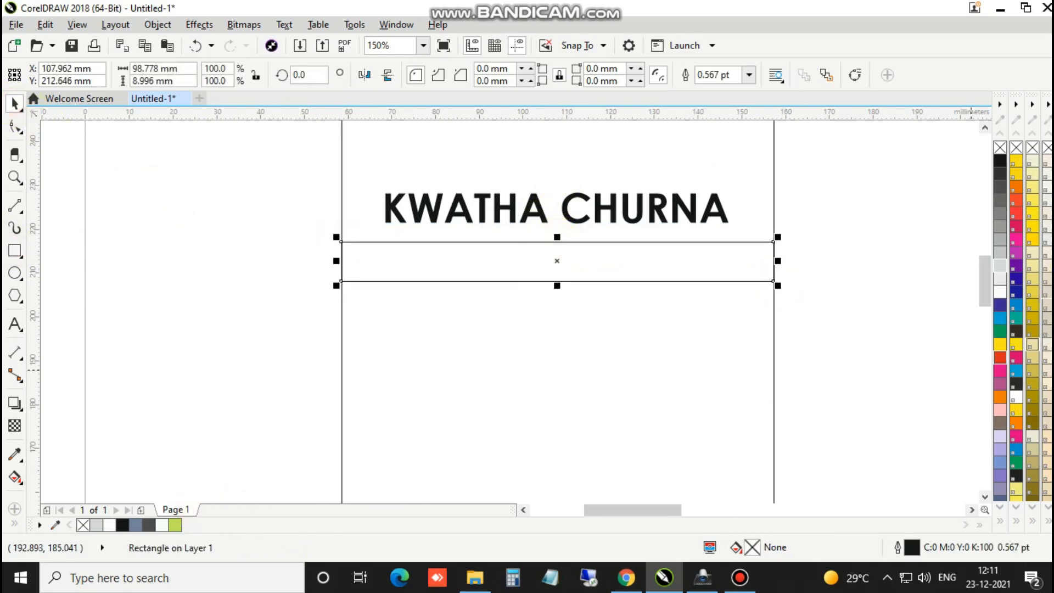
# Step: Fill the new rectangle with black and apply a linear fountain fill running from black to white
pyautogui.click(998, 166)
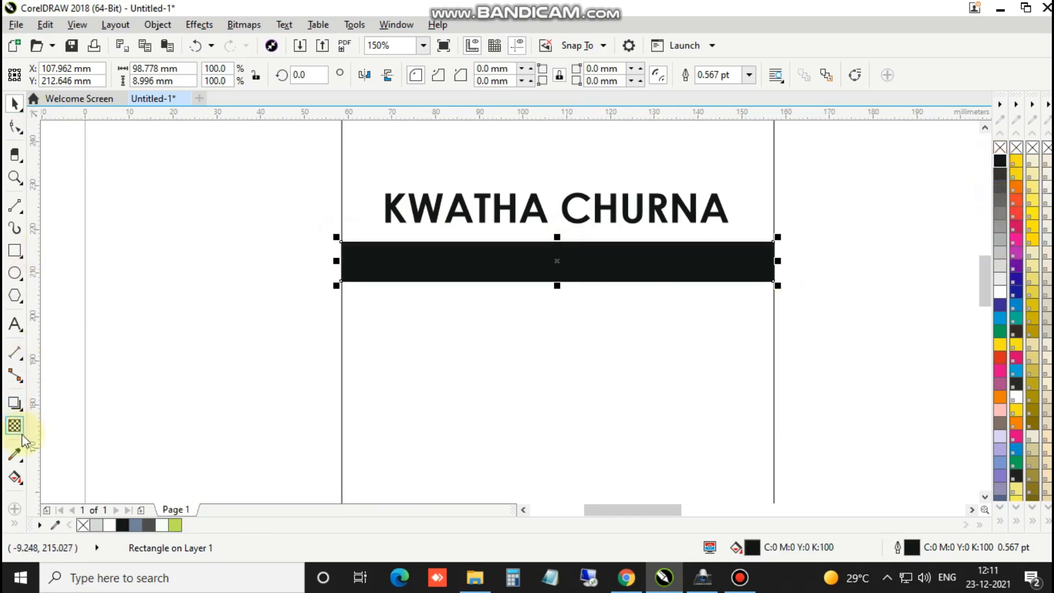
pyautogui.click(15, 477)
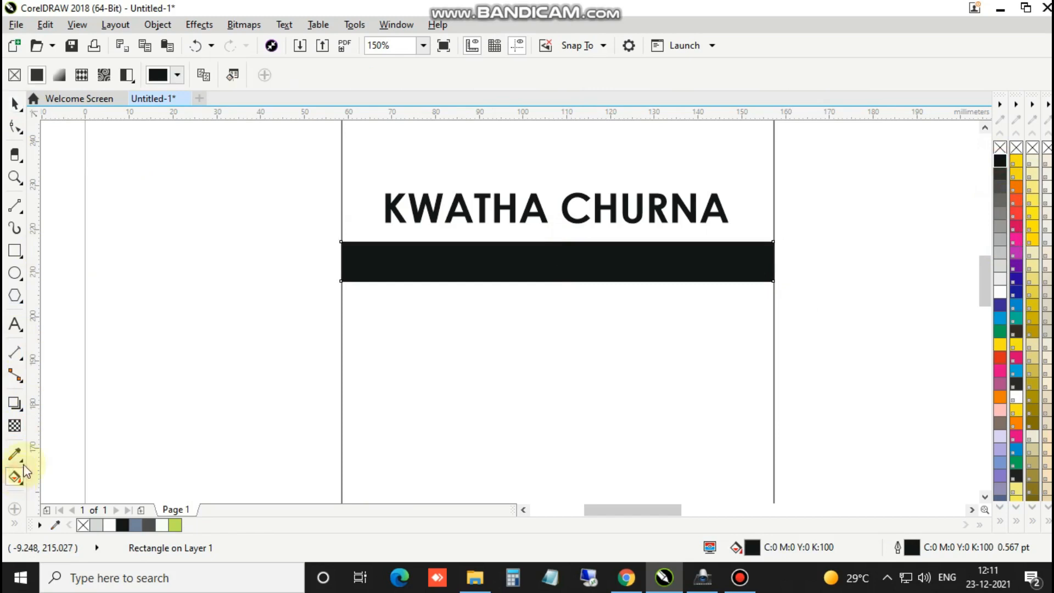
pyautogui.click(56, 76)
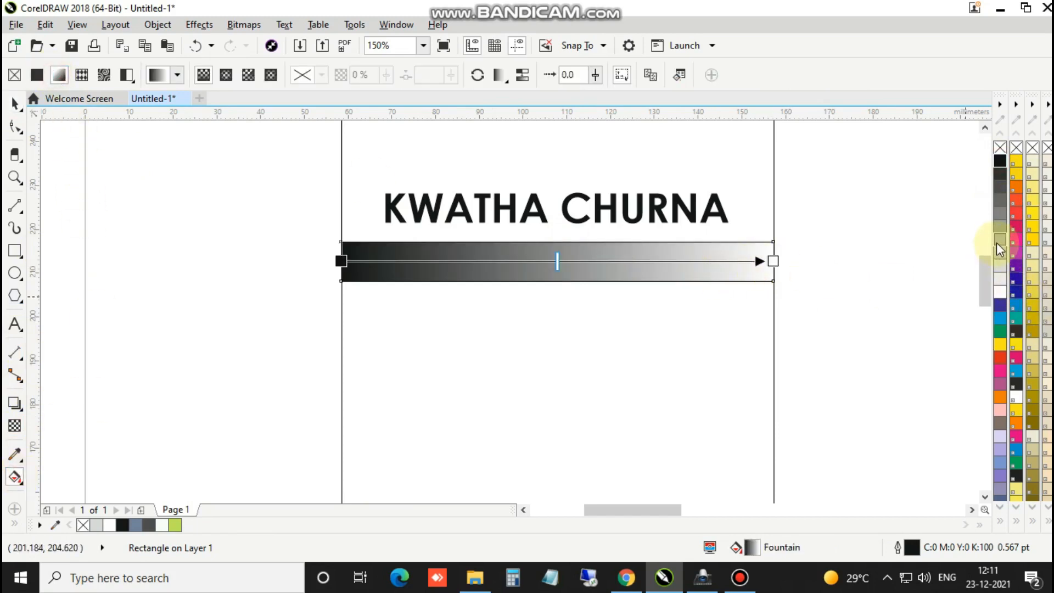
# Step: Colour the gradient with a dark grey start, a grey node at about one third, a light grey middle node and a very light grey end
pyautogui.moveTo(998, 245); pyautogui.dragTo(480, 261)
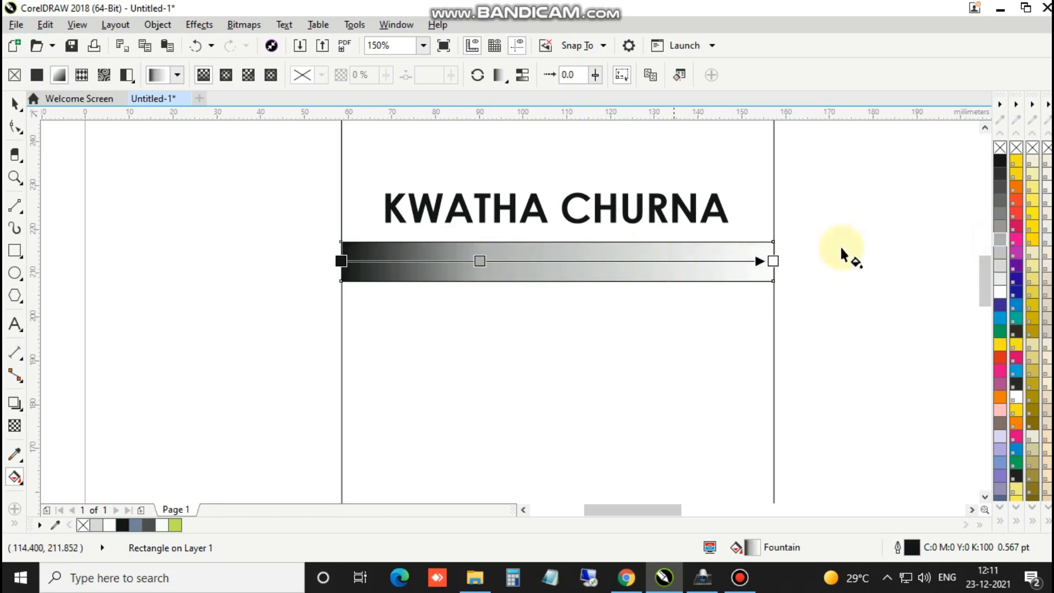
pyautogui.moveTo(1000, 193); pyautogui.dragTo(341, 261)
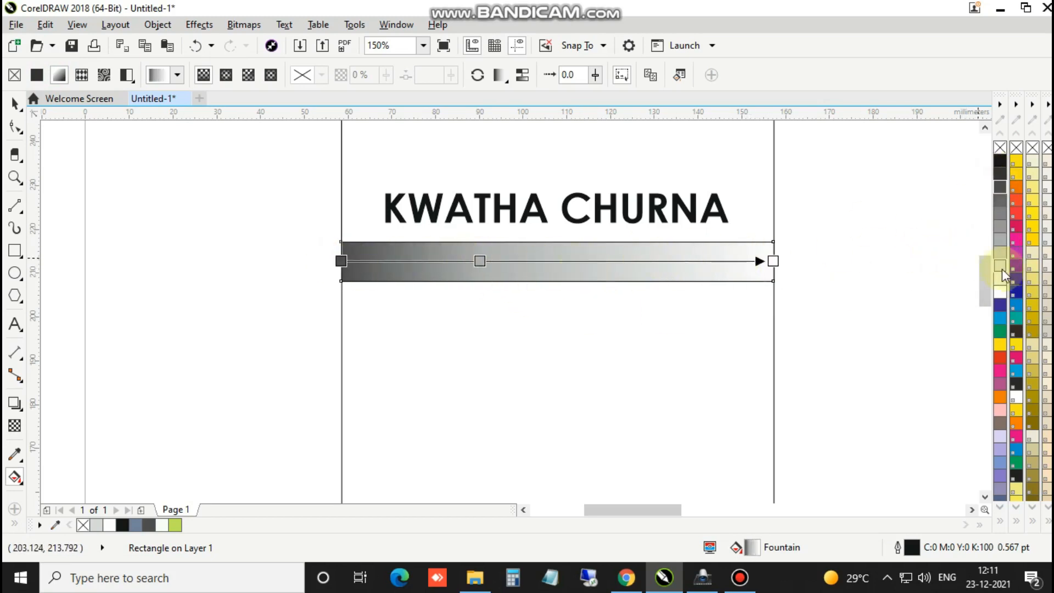
pyautogui.moveTo(1000, 266); pyautogui.dragTo(563, 270)
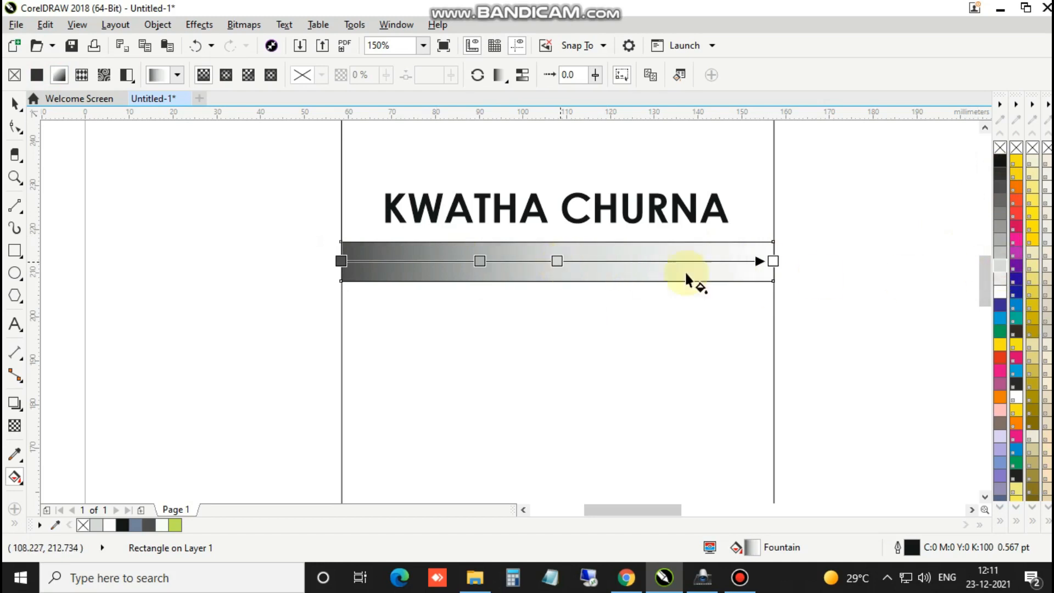
pyautogui.moveTo(1002, 282); pyautogui.dragTo(774, 262)
# Step: Add a white gradient node at 75% and shift the first intermediate node toward the dark end, coloured white
pyautogui.doubleClick(667, 260)
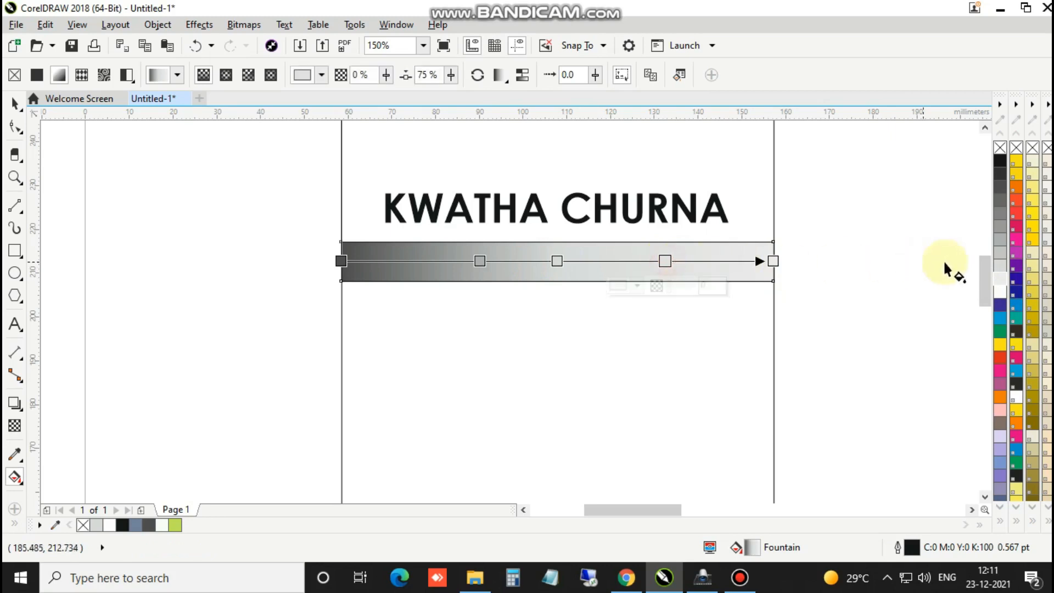
pyautogui.moveTo(999, 292); pyautogui.dragTo(666, 263)
pyautogui.moveTo(478, 261); pyautogui.dragTo(442, 261)
pyautogui.click(244, 296)
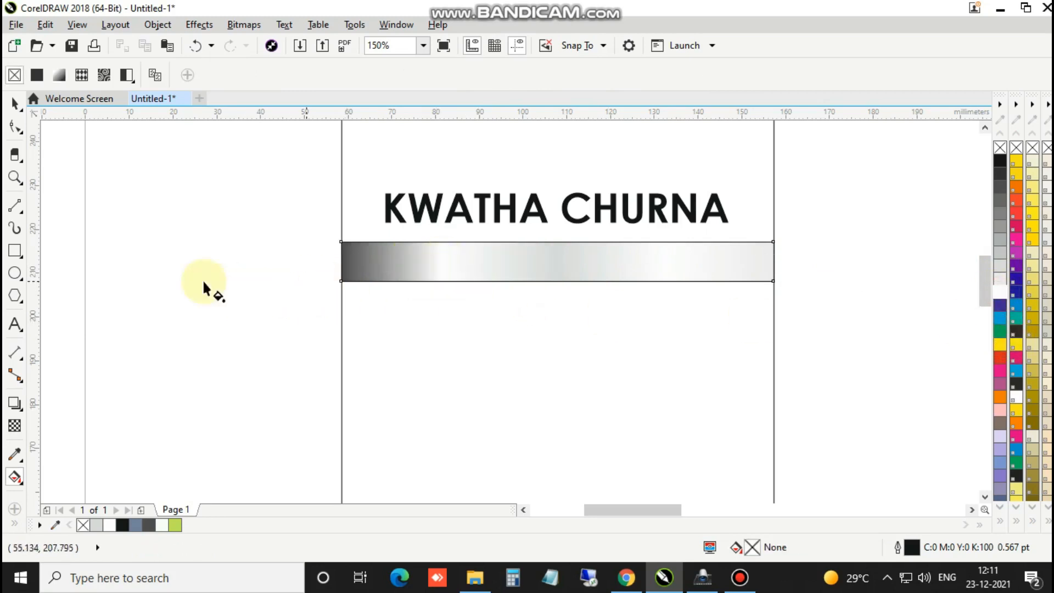
# Step: Remove the outline from the gradient bar
pyautogui.click(21, 104)
pyautogui.moveTo(202, 216); pyautogui.dragTo(942, 330)
pyautogui.click(747, 79)
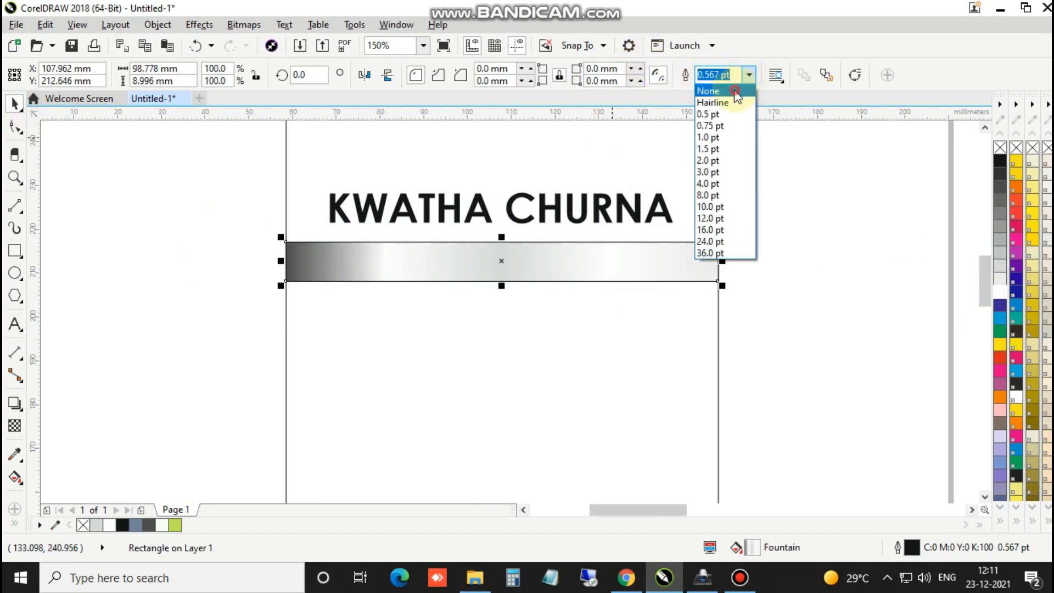
pyautogui.click(735, 93)
pyautogui.click(784, 261)
# Step: Place a duplicate of the KWATHA CHURNA title below the gradient bar
pyautogui.scroll(-1, 570, 270)
pyautogui.scroll(2, 487, 264)
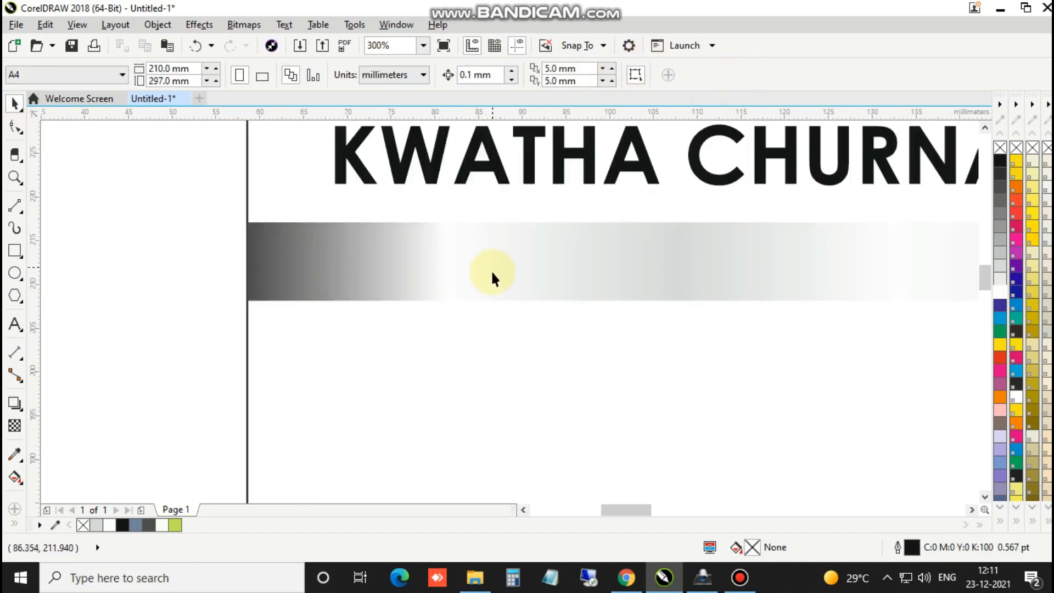
pyautogui.scroll(-1, 492, 274)
pyautogui.scroll(-1, 541, 226)
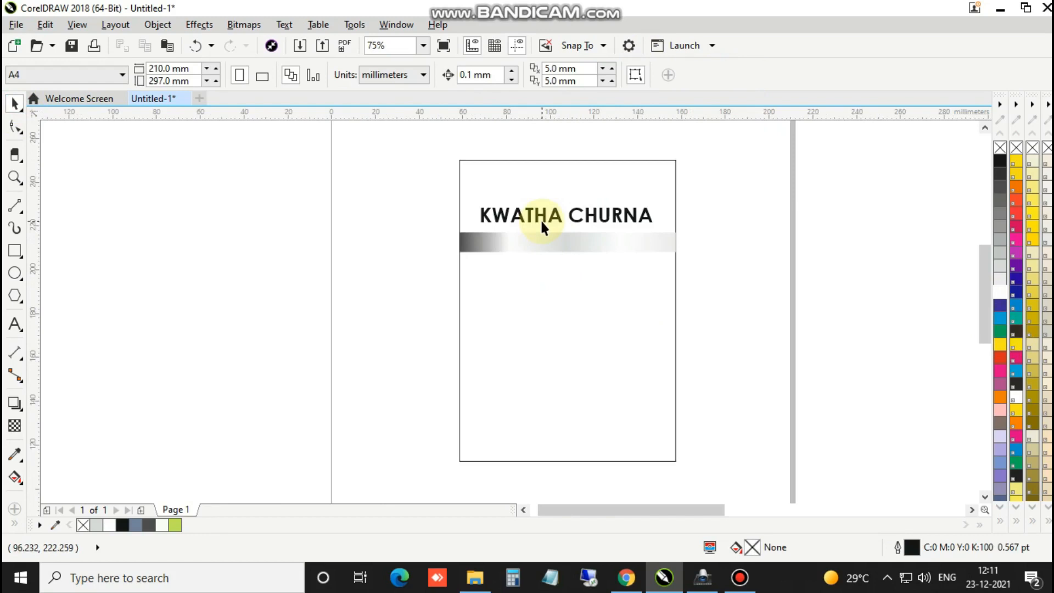
pyautogui.click(551, 218)
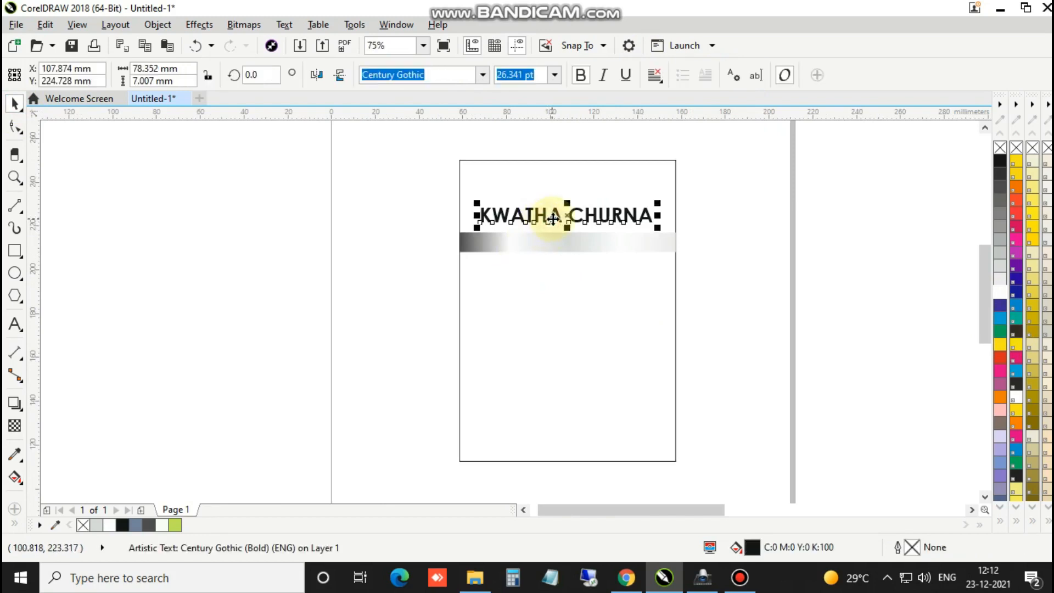
pyautogui.moveTo(553, 219); pyautogui.dragTo(546, 298)
pyautogui.rightClick(546, 298)
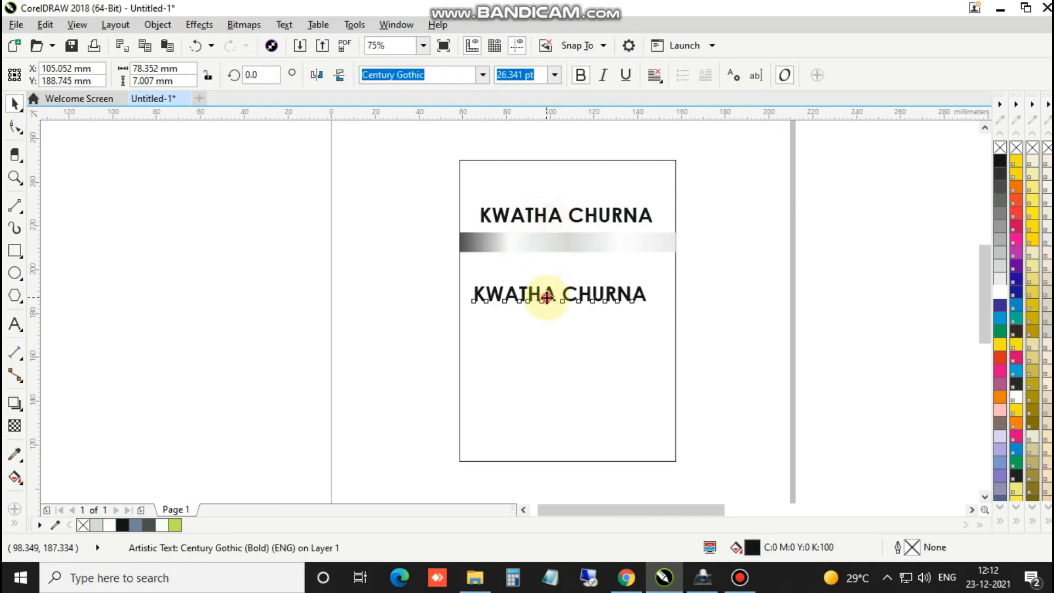
# Step: Replace the duplicated title's text with "Immunity Booster"
pyautogui.press('F8')
pyautogui.hotkey('ctrl', 'a')
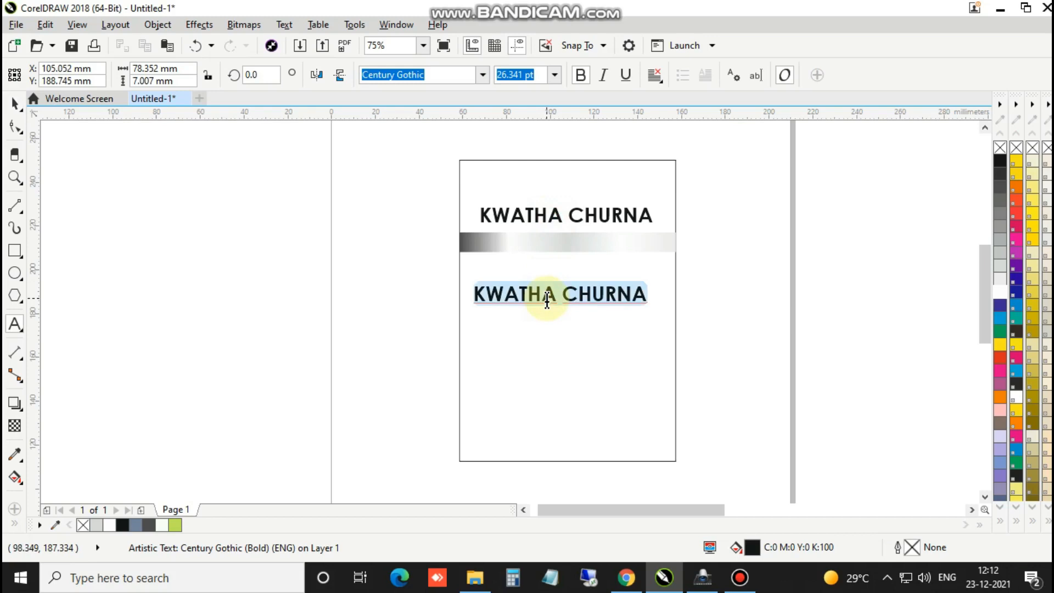
pyautogui.press('BackSpace')
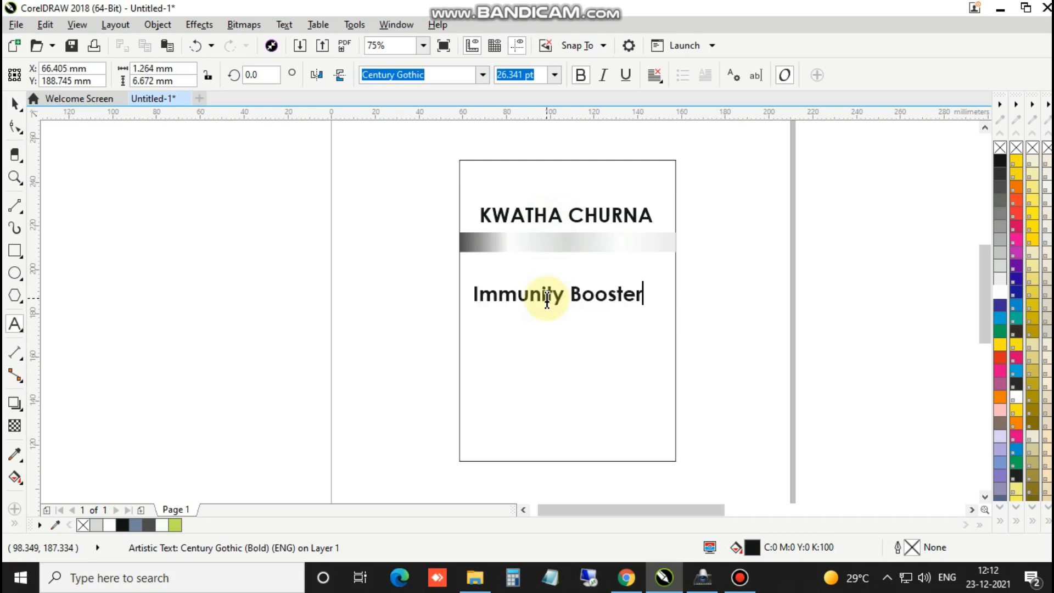
pyautogui.click(14, 103)
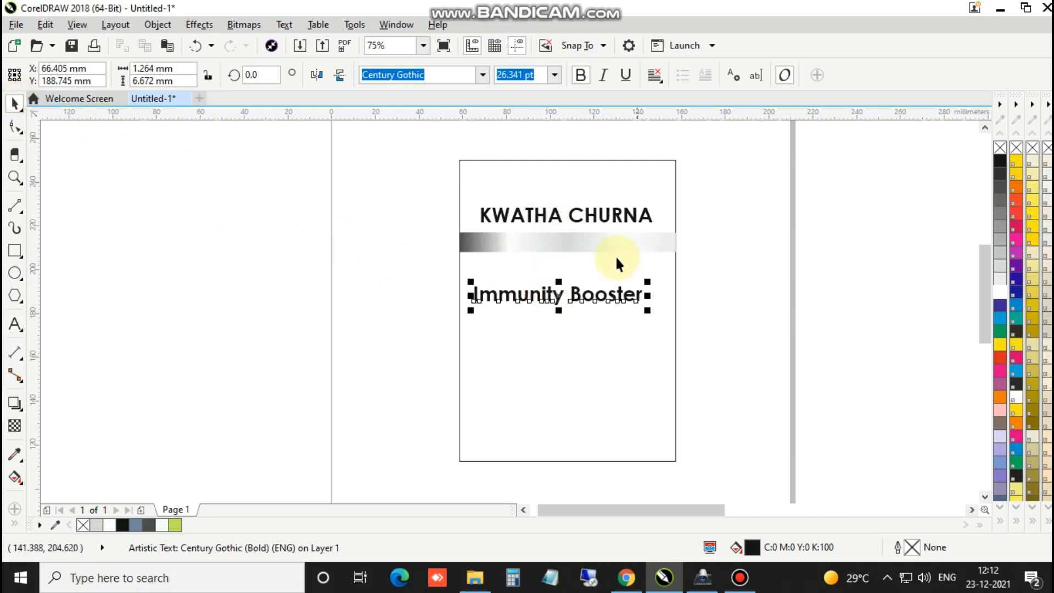
# Step: Move the "Immunity Booster" text onto the gradient bar, keeping it in front of the bar
pyautogui.scroll(2, 614, 258)
pyautogui.moveTo(617, 333); pyautogui.dragTo(627, 228)
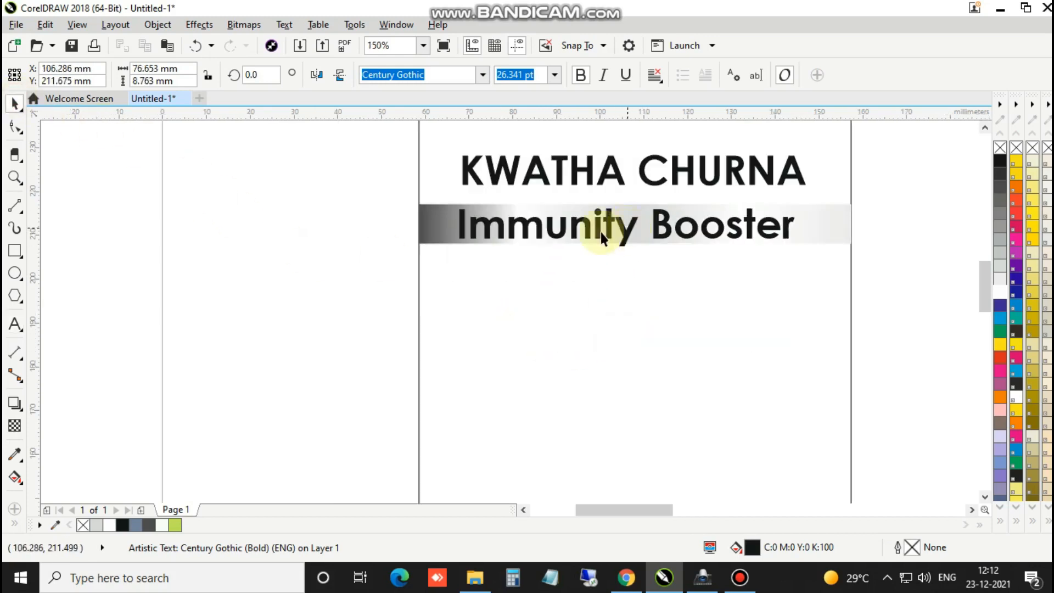
pyautogui.hotkey('ctrl', 'pagedown')
pyautogui.hotkey('ctrl', 'pageup')
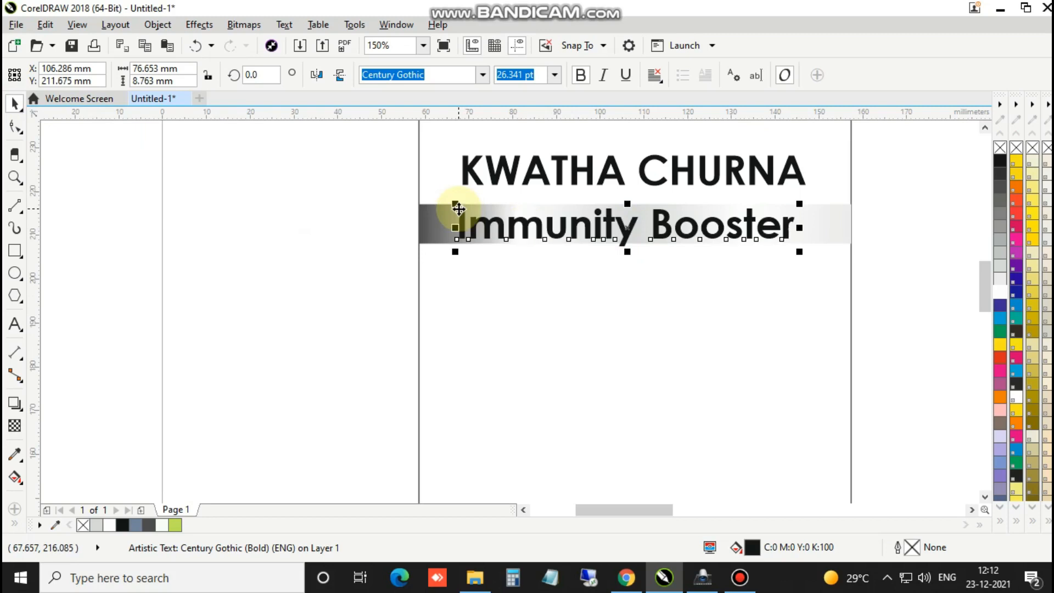
# Step: Shrink the "Immunity Booster" text to about 20.7 pt and adjust its position to fit within the gradient bar
pyautogui.moveTo(457, 253); pyautogui.dragTo(487, 248)
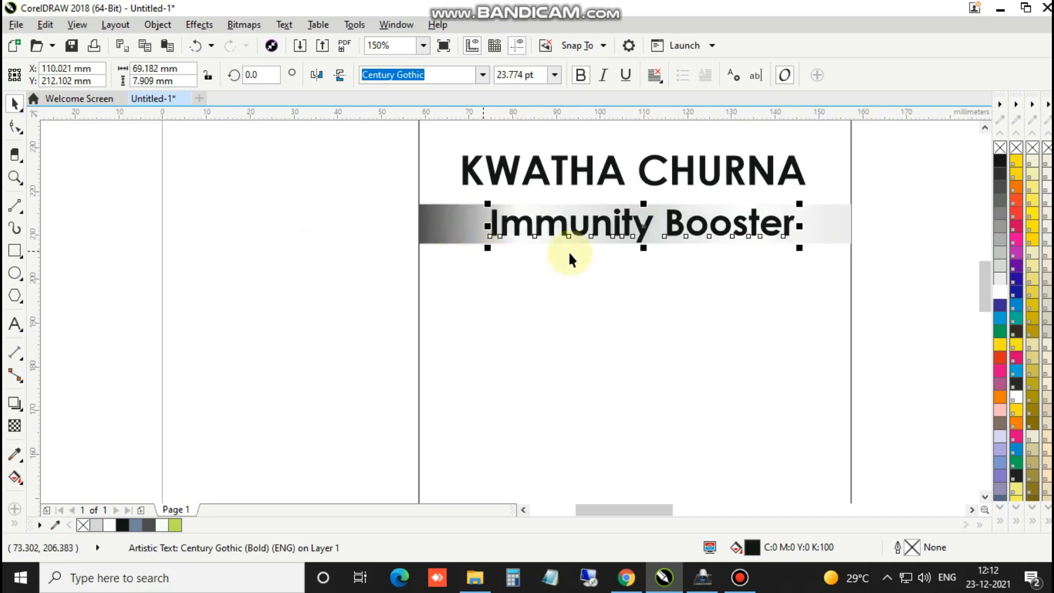
pyautogui.moveTo(803, 204); pyautogui.dragTo(760, 209)
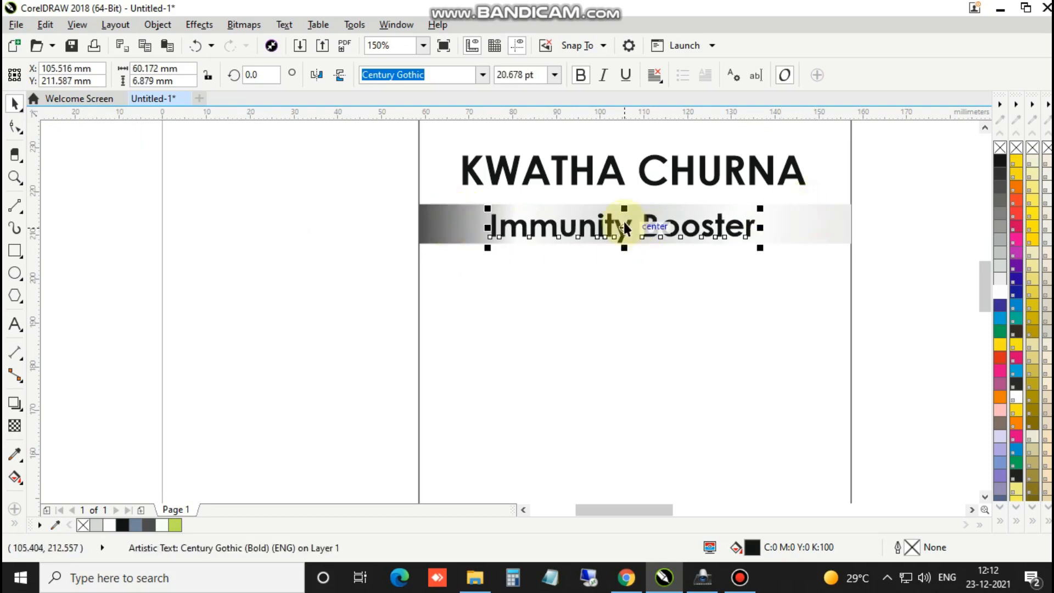
pyautogui.scroll(1, 625, 231)
pyautogui.moveTo(624, 226); pyautogui.dragTo(617, 220)
pyautogui.click(266, 202)
pyautogui.scroll(-2, 625, 279)
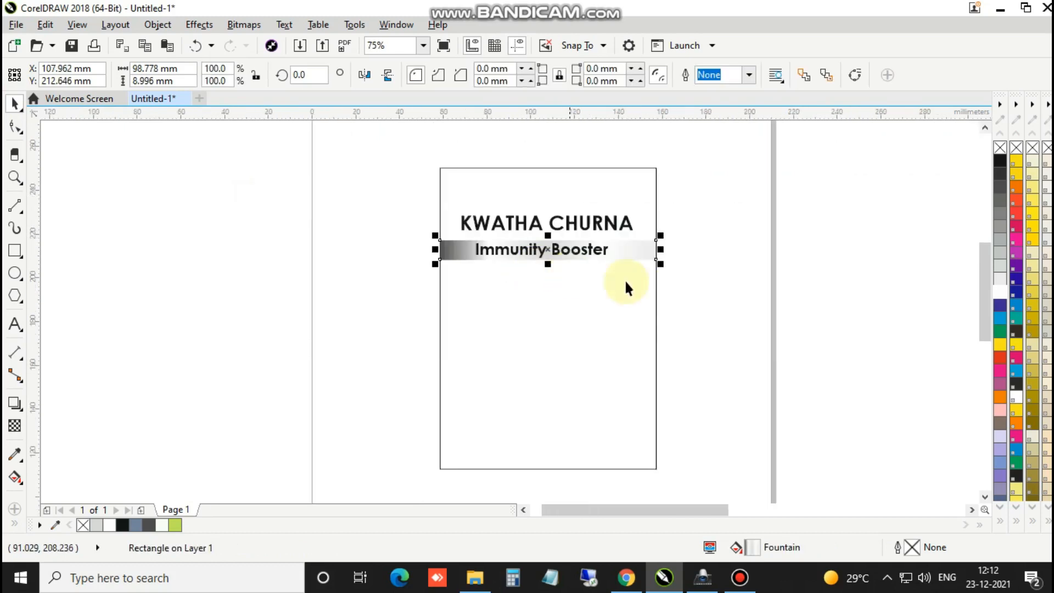
pyautogui.click(715, 281)
pyautogui.scroll(1, 608, 254)
pyautogui.click(674, 245)
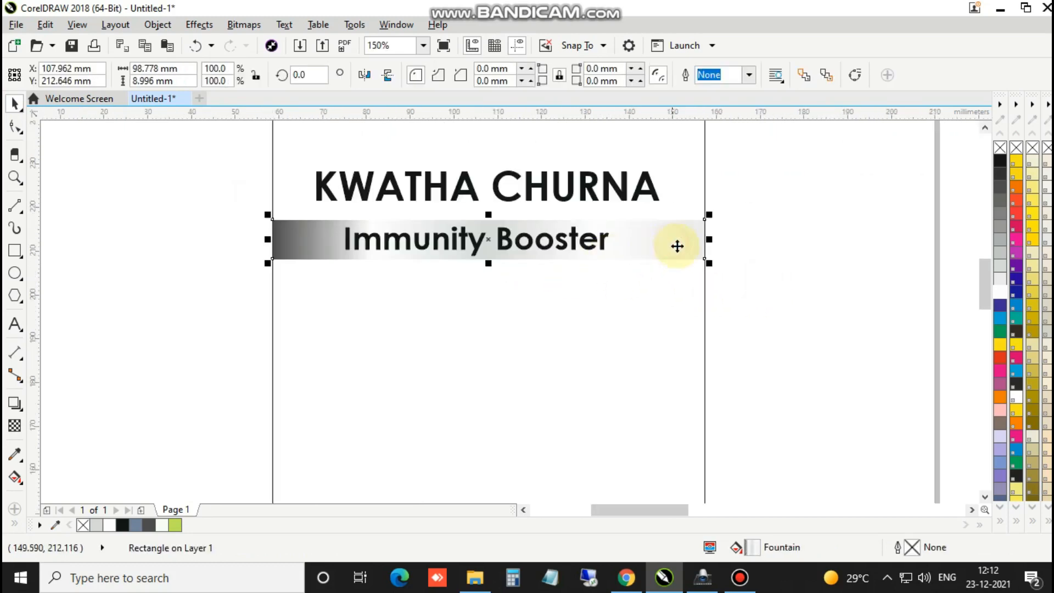
# Step: Bring the teapot-and-cup image beside the label below the gradient bar and scale it down to about 55 x 35 mm
pyautogui.scroll(-1, 680, 249)
pyautogui.scroll(-1, 620, 244)
pyautogui.scroll(-1, 838, 337)
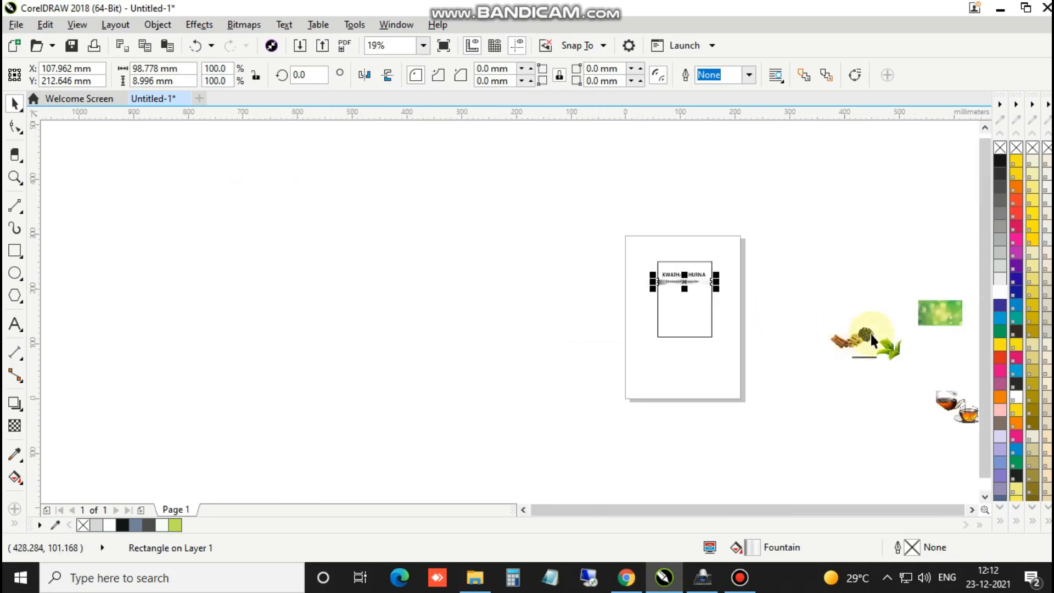
pyautogui.scroll(1, 871, 336)
pyautogui.scroll(-1, 729, 333)
pyautogui.moveTo(875, 417); pyautogui.dragTo(591, 302)
pyautogui.scroll(2, 591, 302)
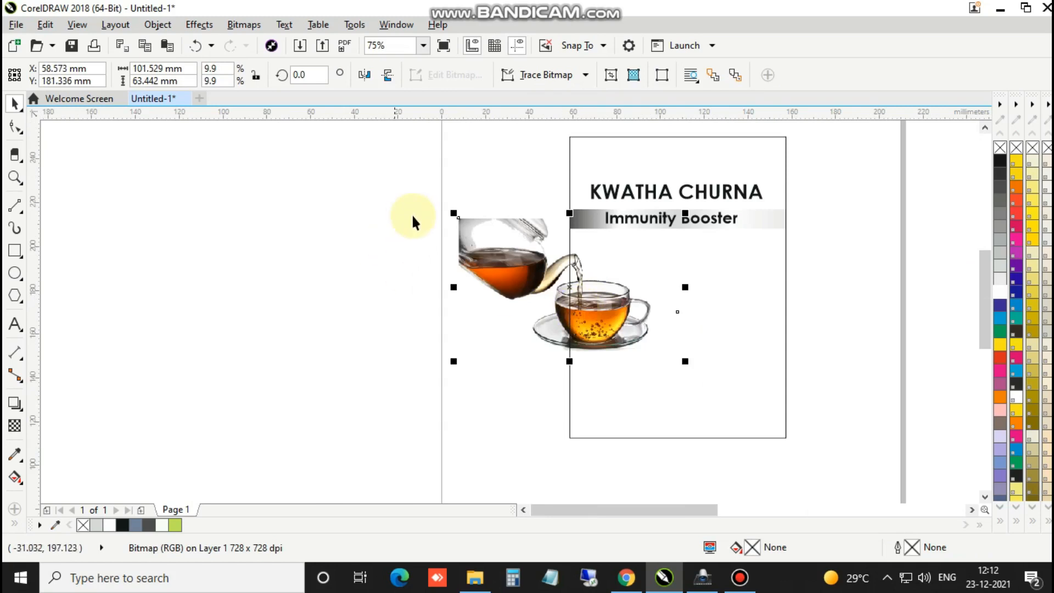
pyautogui.moveTo(449, 211); pyautogui.dragTo(518, 253)
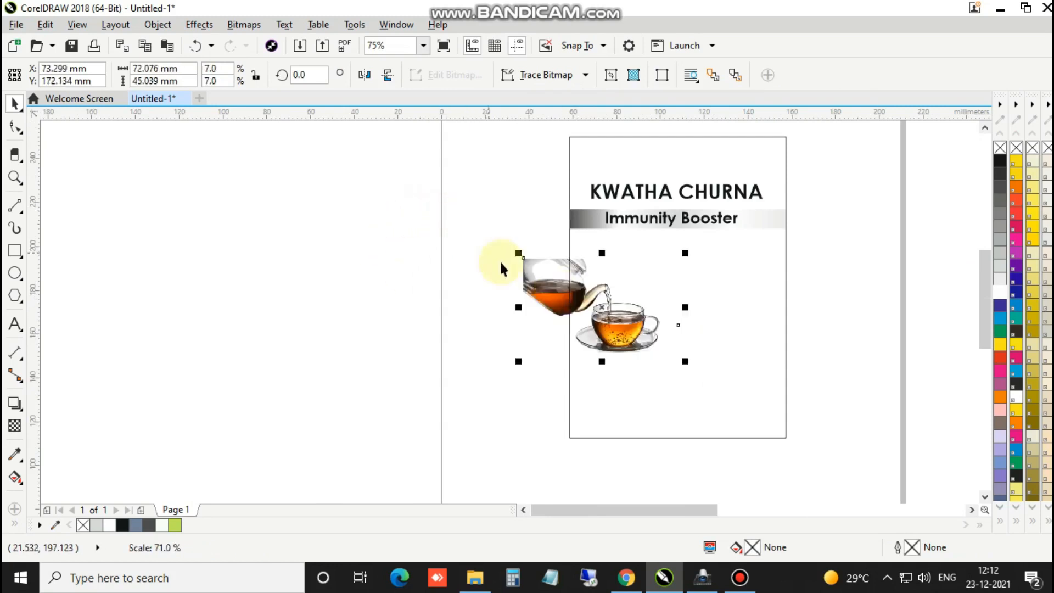
pyautogui.moveTo(689, 363); pyautogui.dragTo(649, 338)
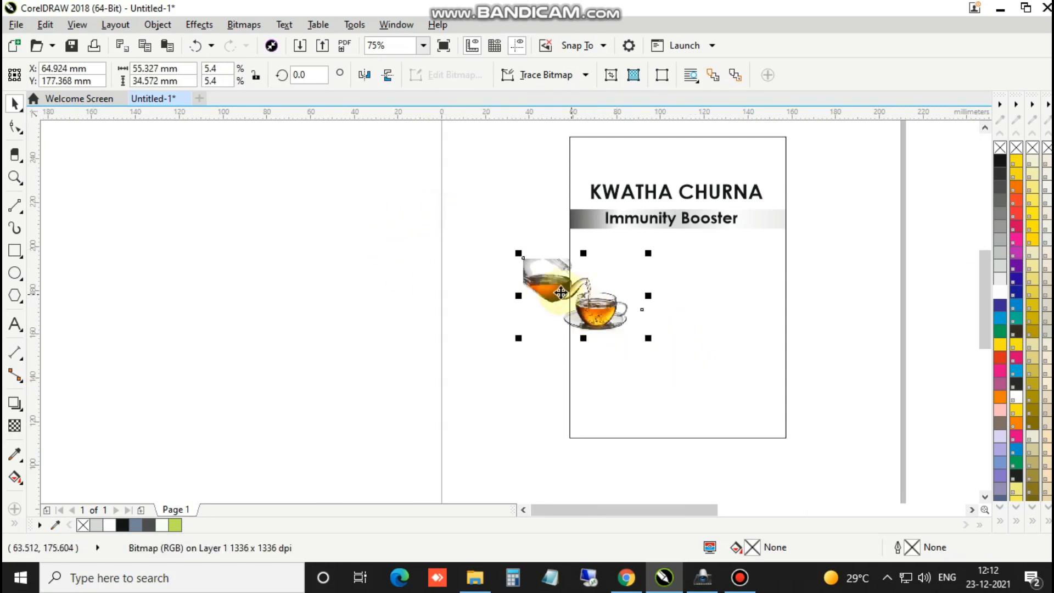
# Step: Shift the teapot-and-cup image further onto the label and enlarge it to about 65 x 40 mm
pyautogui.moveTo(555, 291); pyautogui.dragTo(568, 293)
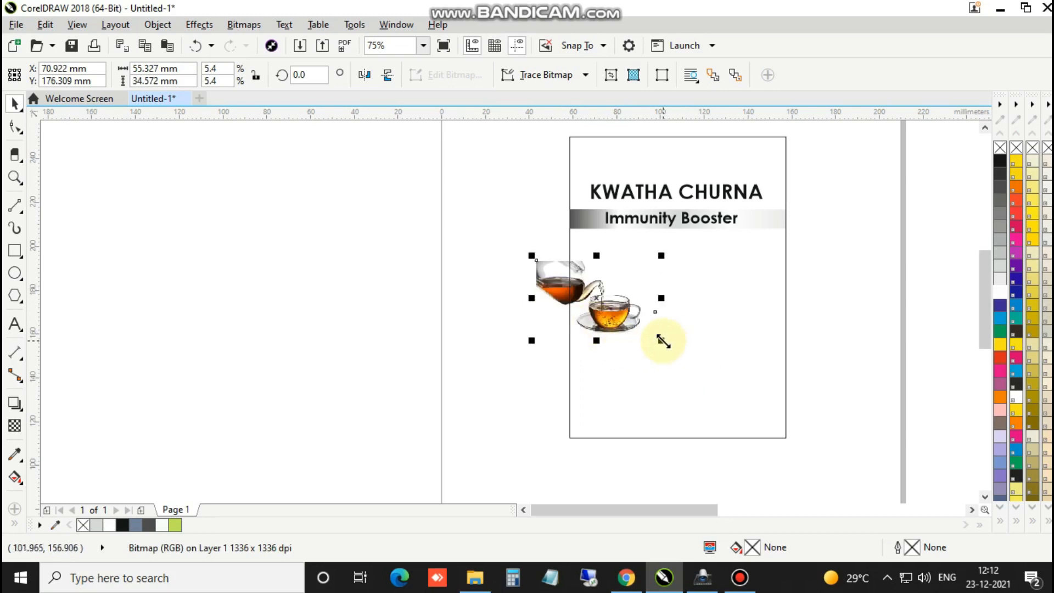
pyautogui.moveTo(662, 340); pyautogui.dragTo(683, 356)
# Step: Bring the cinnamon sticks image onto the label, just below the teacup
pyautogui.scroll(-2, 582, 277)
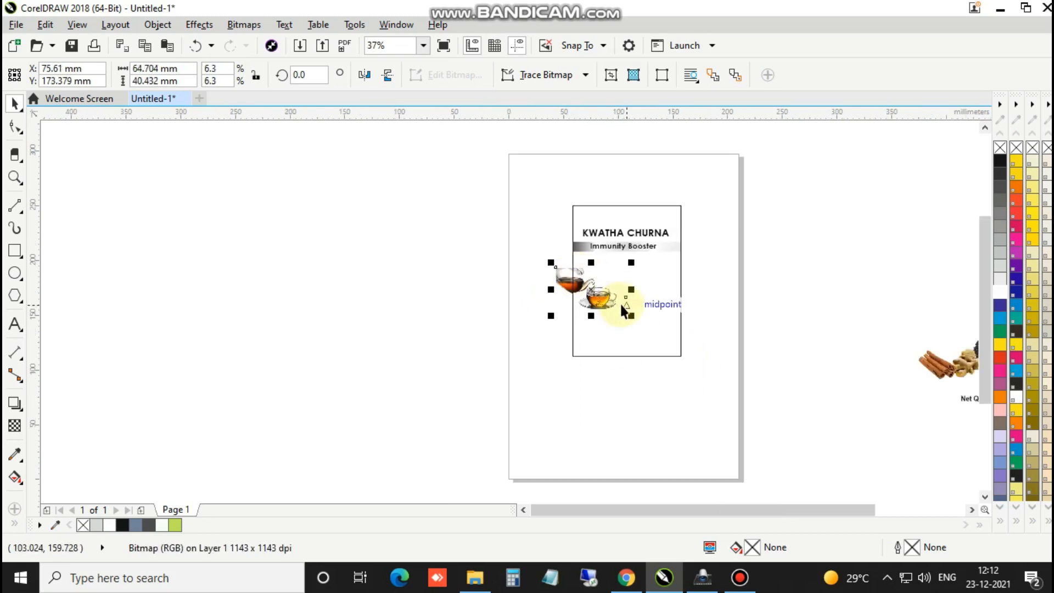
pyautogui.moveTo(930, 365); pyautogui.dragTo(585, 319)
pyautogui.scroll(4, 584, 315)
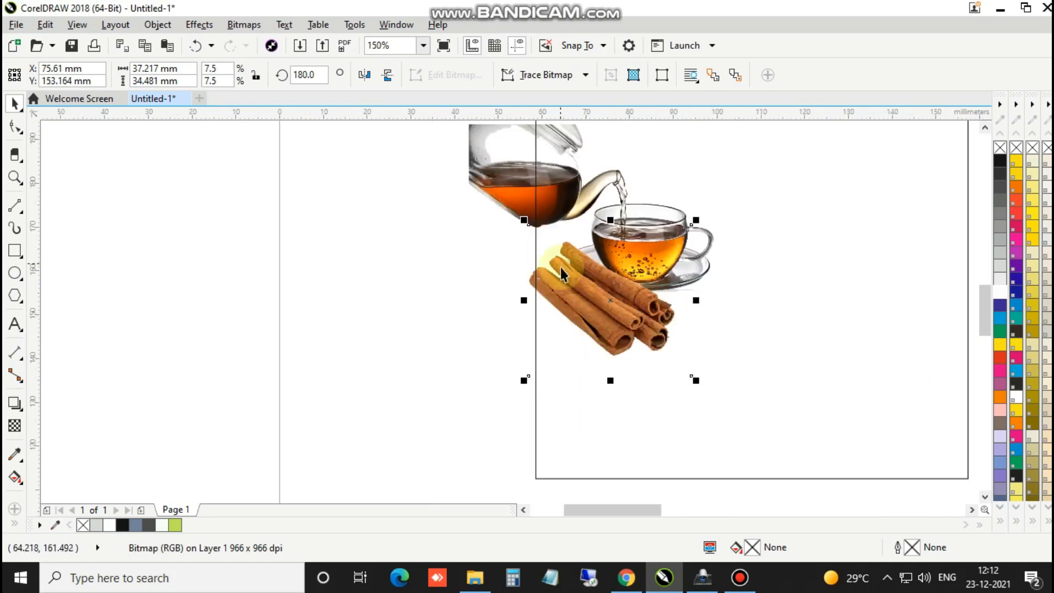
# Step: Try to mirror the cinnamon image vertically and horizontally
pyautogui.click(388, 77)
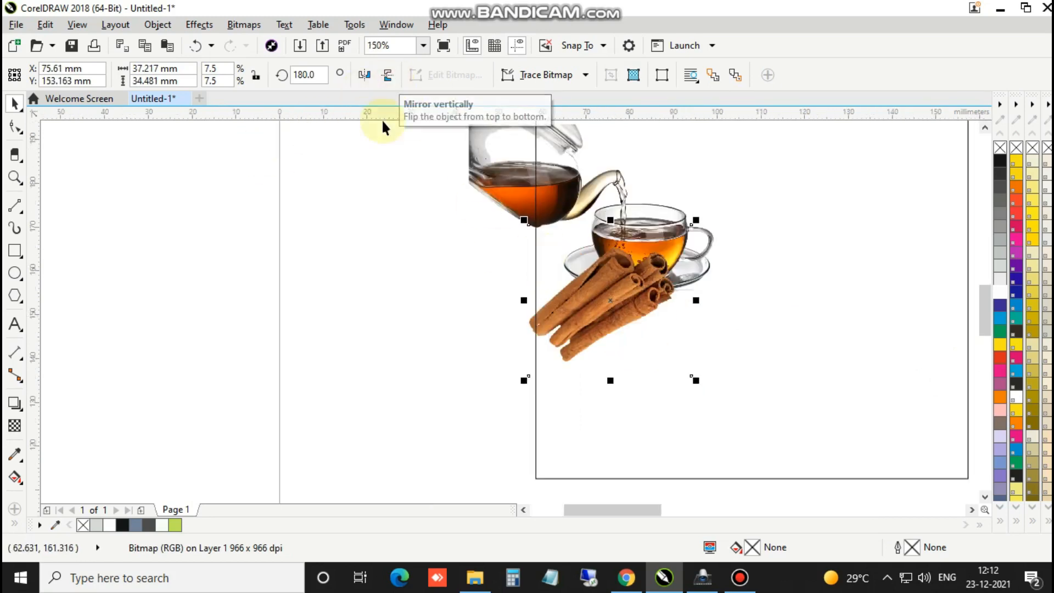
pyautogui.click(364, 75)
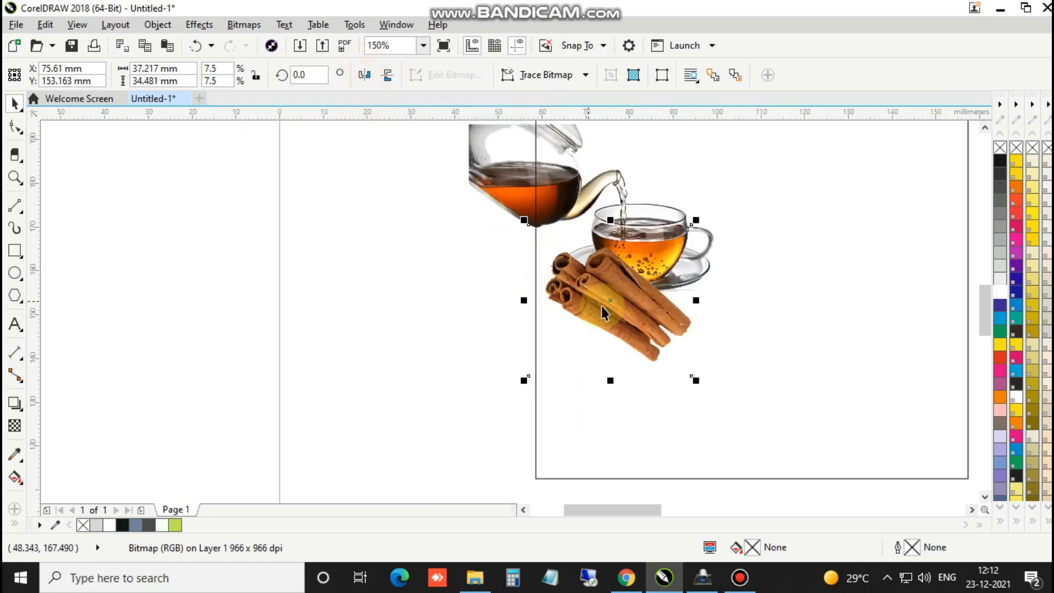
pyautogui.click(365, 75)
pyautogui.click(365, 75)
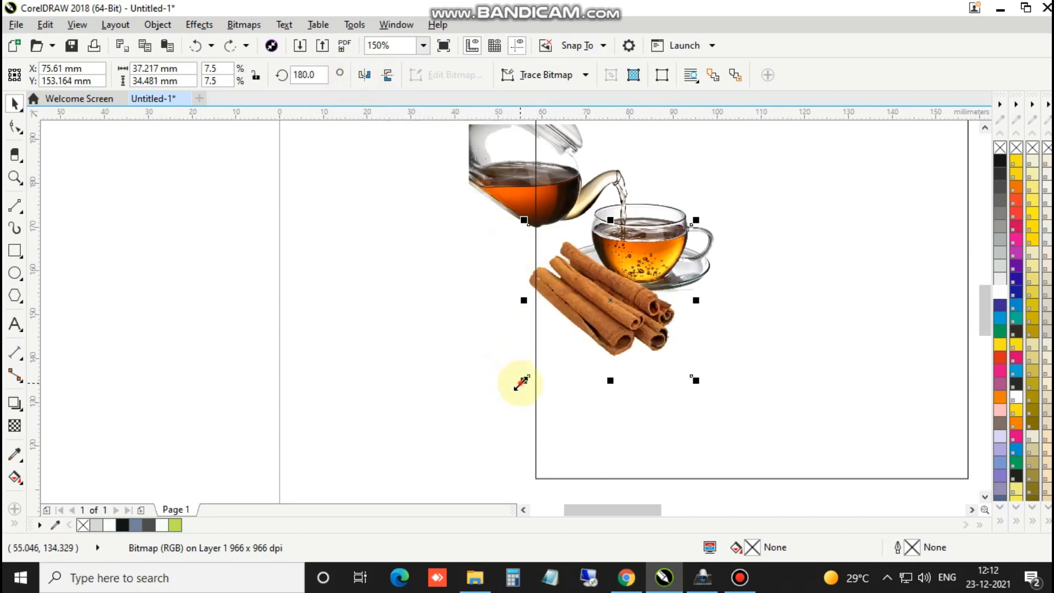
# Step: Shrink the cinnamon image to about 23 x 21 mm and place it below the saucer at the label's left edge
pyautogui.moveTo(523, 382); pyautogui.dragTo(582, 330)
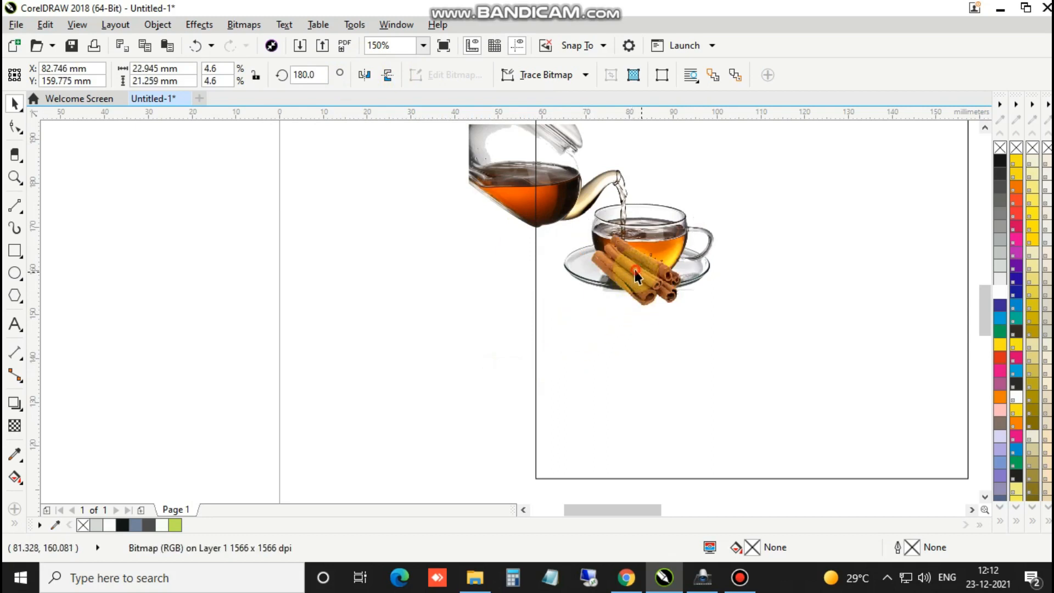
pyautogui.moveTo(635, 276); pyautogui.dragTo(587, 304)
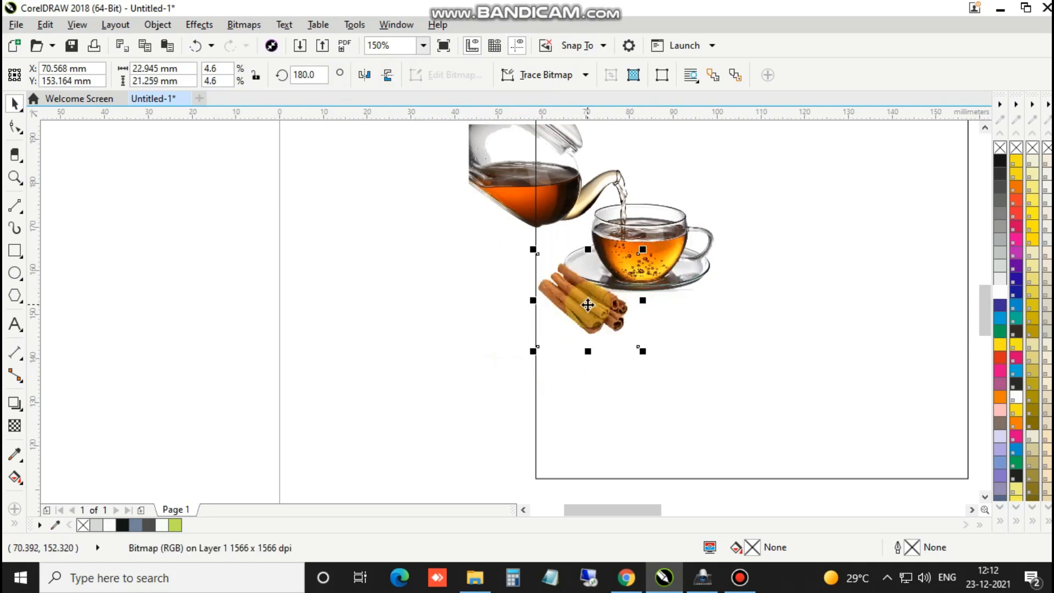
pyautogui.click(536, 343)
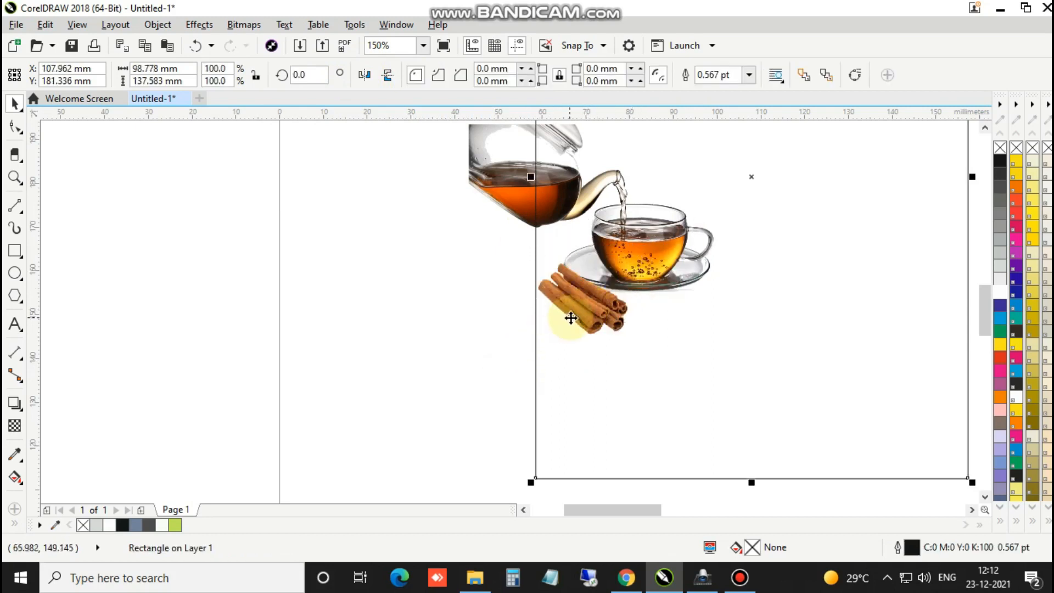
pyautogui.click(536, 299)
pyautogui.moveTo(705, 385); pyautogui.dragTo(705, 384)
pyautogui.press('Tab')
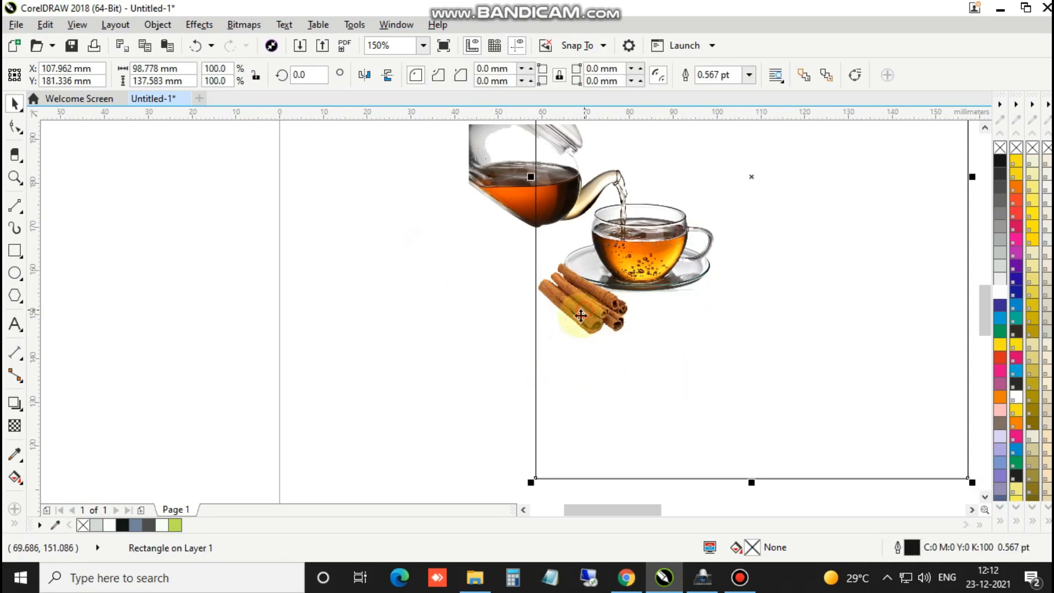
pyautogui.moveTo(400, 240); pyautogui.dragTo(749, 397)
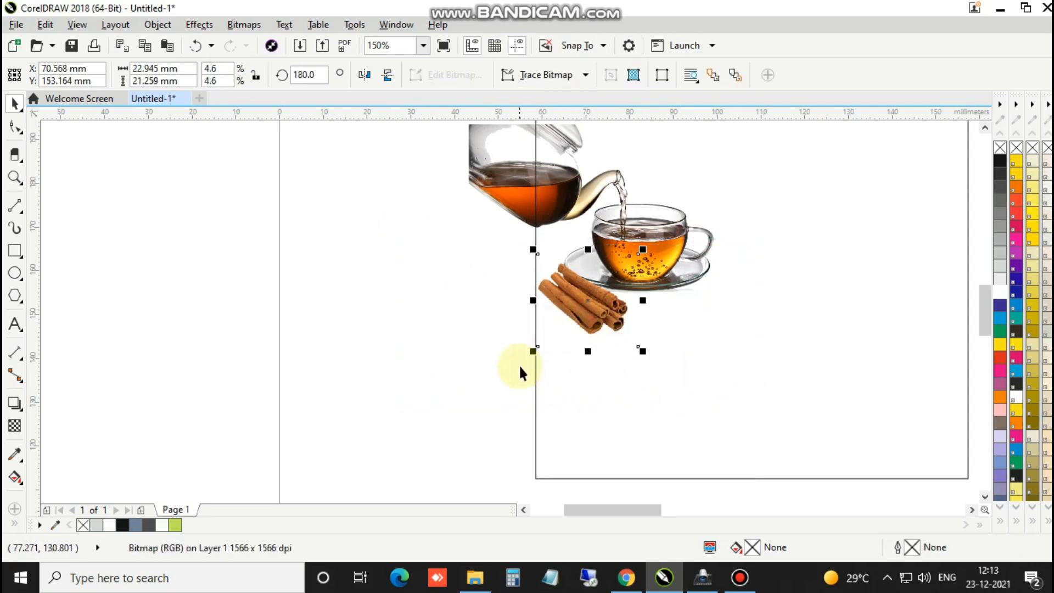
pyautogui.click(587, 299)
pyautogui.moveTo(526, 354); pyautogui.dragTo(545, 357)
pyautogui.click(409, 329)
# Step: Bring the black pepper image onto the label, shrink it to about 24 x 22 mm and place it beside the teacup's lower right
pyautogui.scroll(-2, 415, 330)
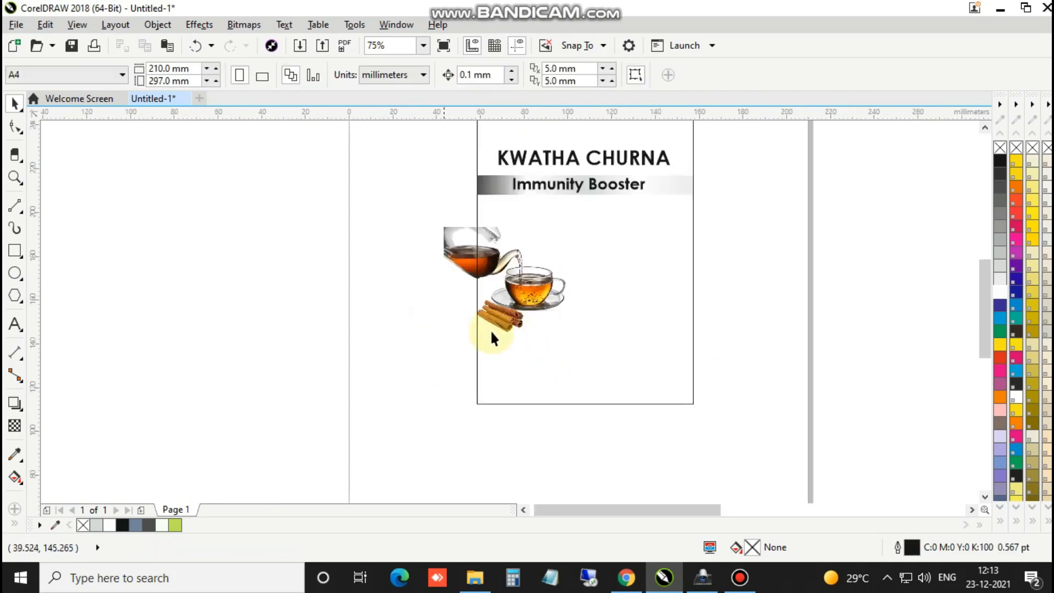
pyautogui.scroll(-2, 606, 311)
pyautogui.scroll(1, 714, 343)
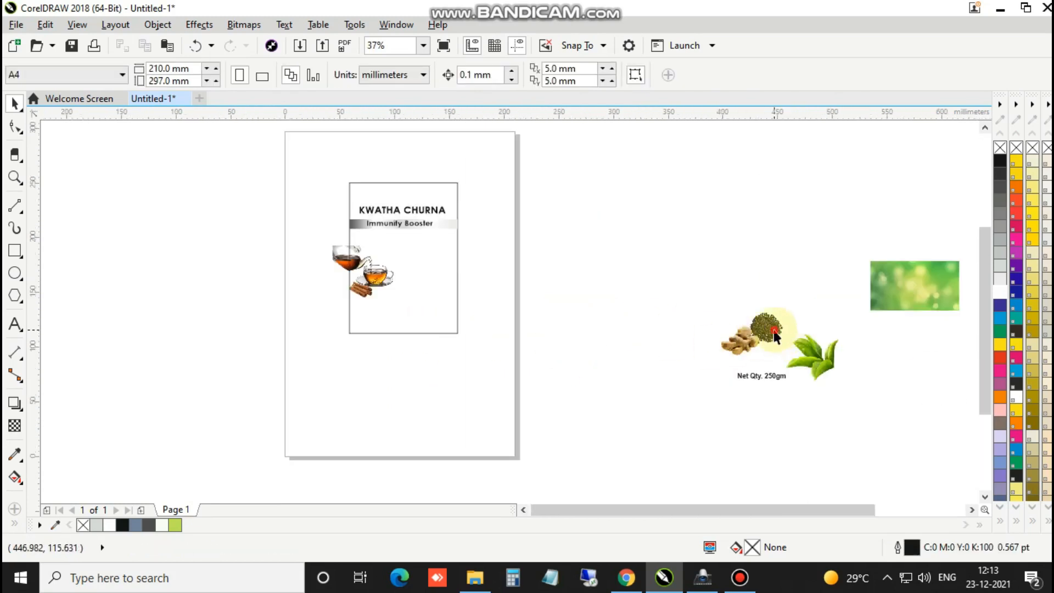
pyautogui.moveTo(775, 336); pyautogui.dragTo(379, 283)
pyautogui.scroll(2, 378, 282)
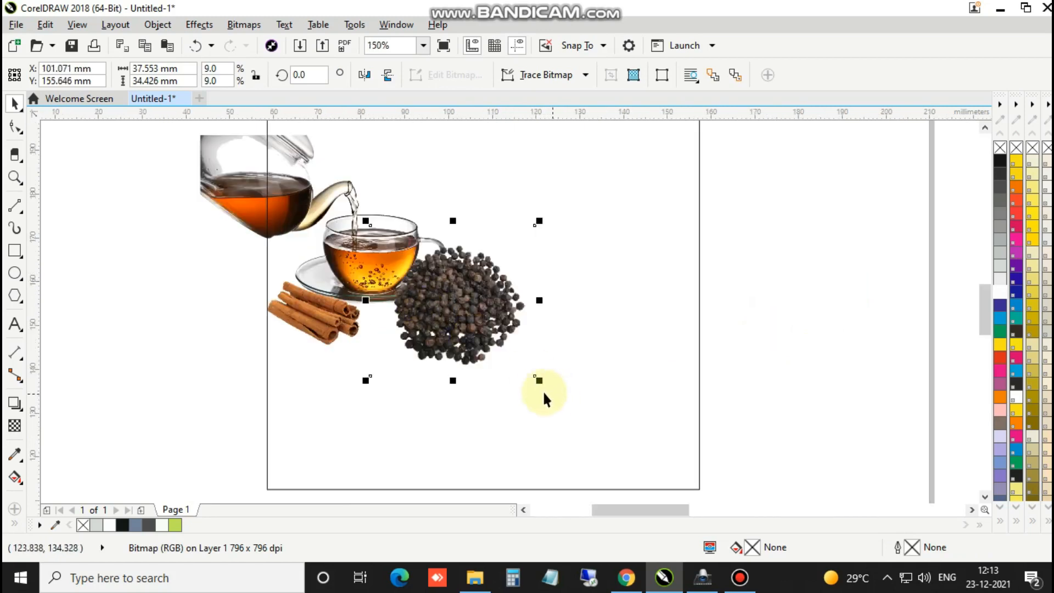
pyautogui.moveTo(540, 381); pyautogui.dragTo(471, 319)
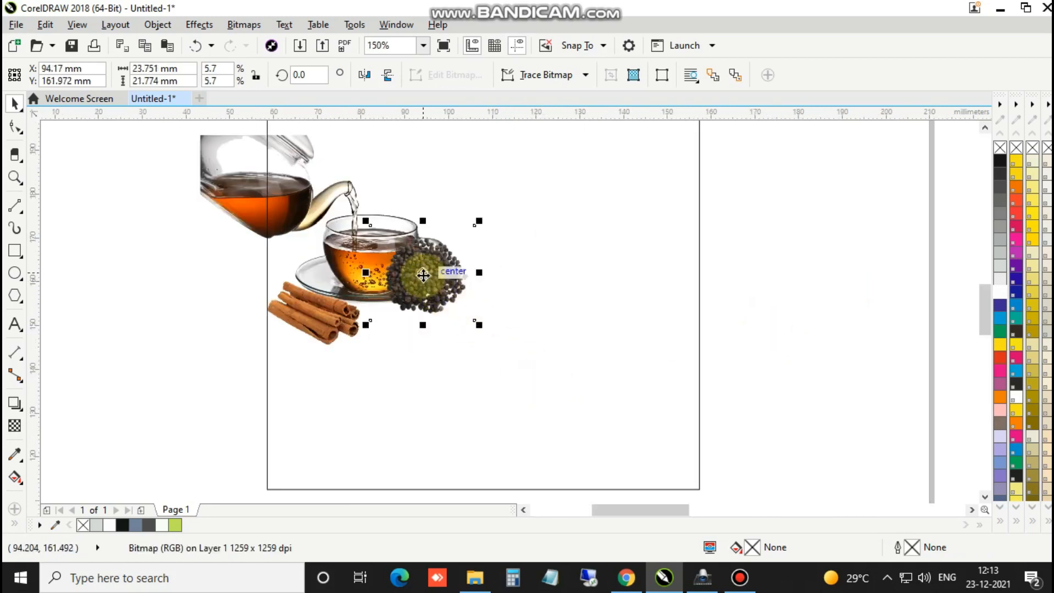
pyautogui.moveTo(426, 274); pyautogui.dragTo(437, 295)
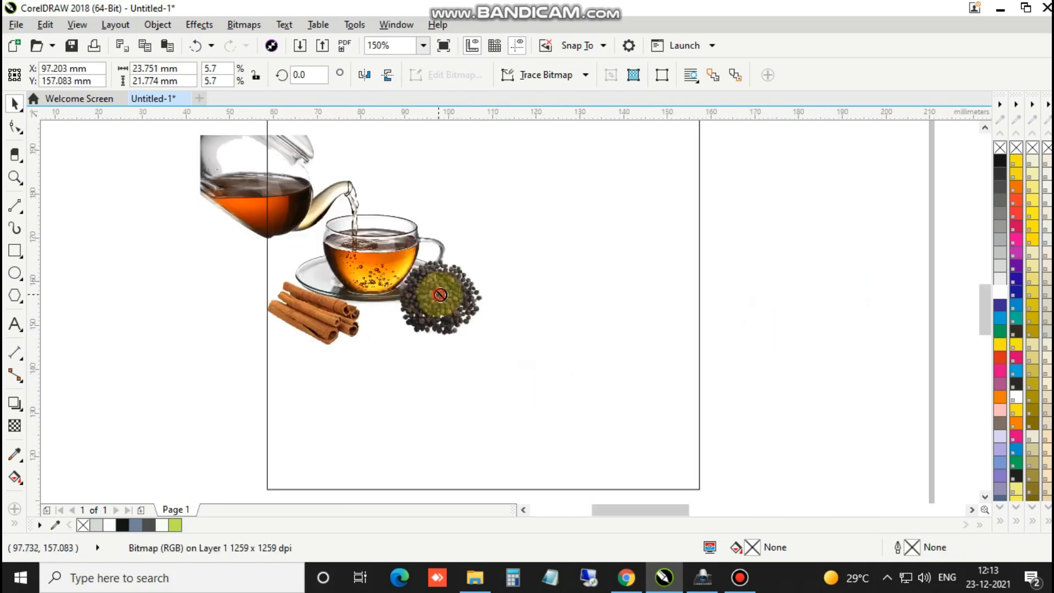
# Step: Bring the ginger image onto the label below the teacup and scale it down to about 31 x 31 mm
pyautogui.scroll(-3, 439, 295)
pyautogui.scroll(-4, 746, 368)
pyautogui.click(730, 356)
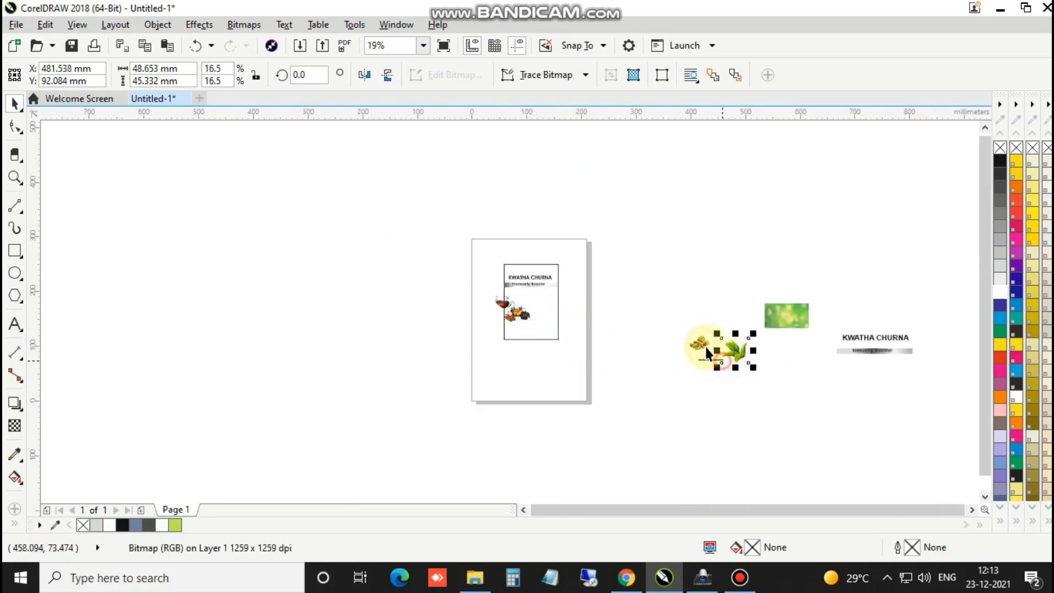
pyautogui.click(700, 345)
pyautogui.moveTo(700, 345); pyautogui.dragTo(515, 323)
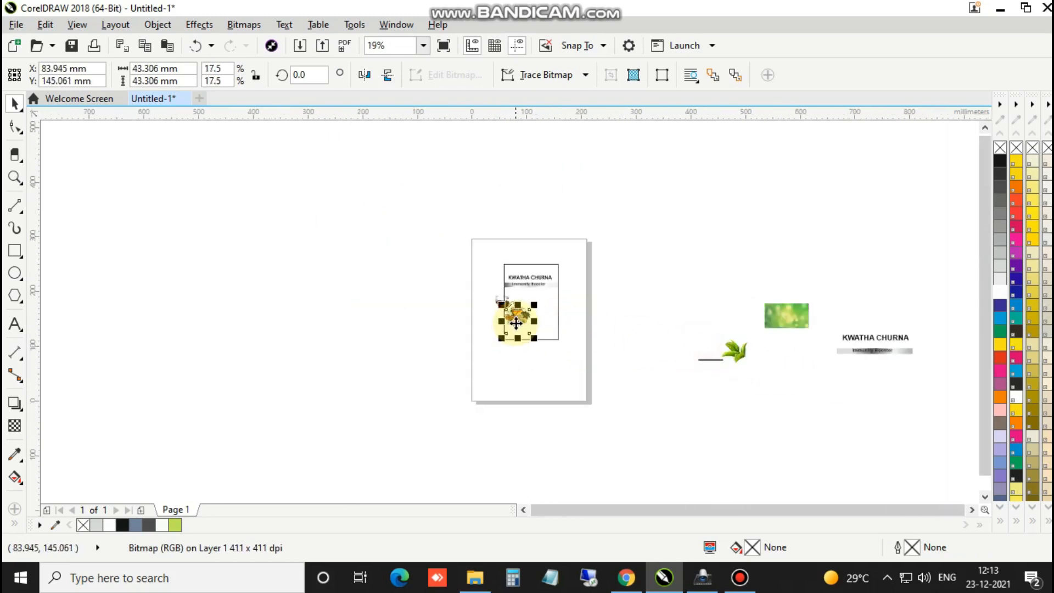
pyautogui.scroll(4, 515, 321)
pyautogui.moveTo(431, 427); pyautogui.dragTo(485, 381)
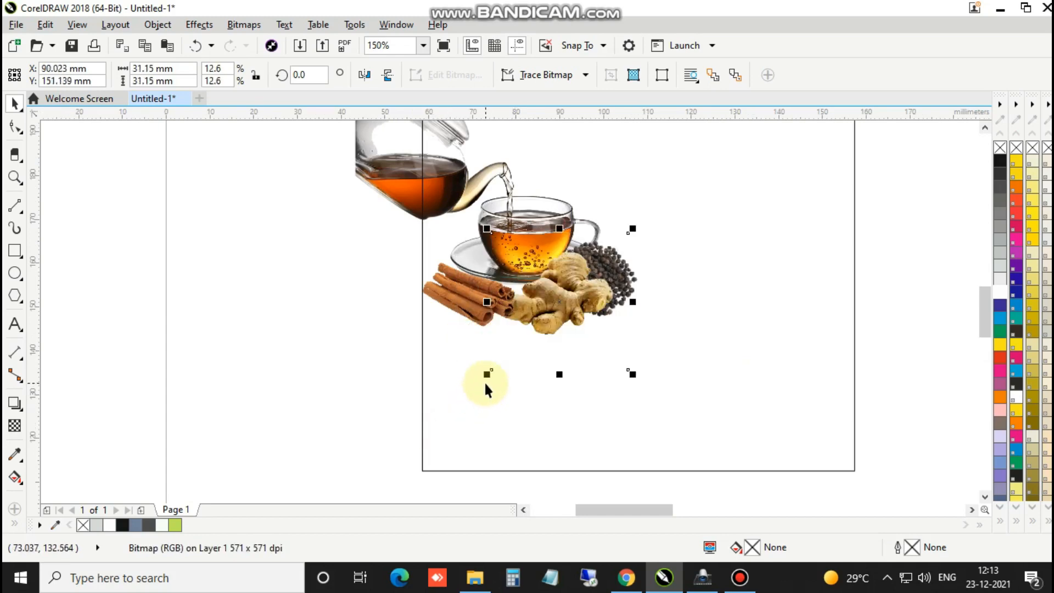
# Step: Put the ginger image in front of all other objects, shrink it further and position it between the cinnamon and the black pepper
pyautogui.hotkey('ctrl', 'Home')
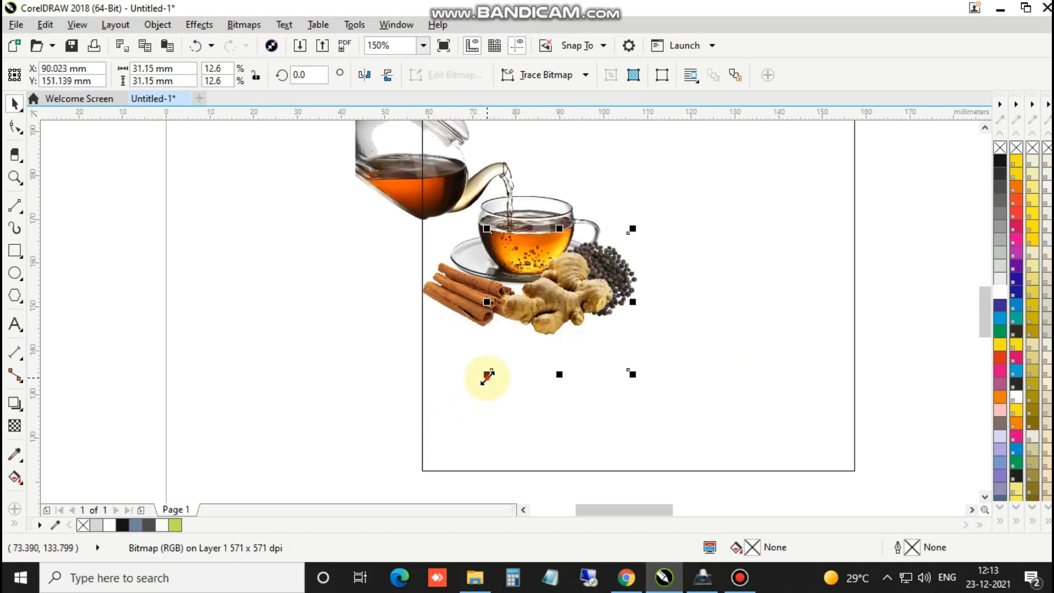
pyautogui.moveTo(487, 377); pyautogui.dragTo(514, 351)
pyautogui.scroll(2, 562, 282)
pyautogui.moveTo(562, 283); pyautogui.dragTo(524, 321)
pyautogui.scroll(-2, 525, 322)
pyautogui.click(243, 347)
# Step: Move the green blurred background image to just above the label outline
pyautogui.scroll(-3, 377, 330)
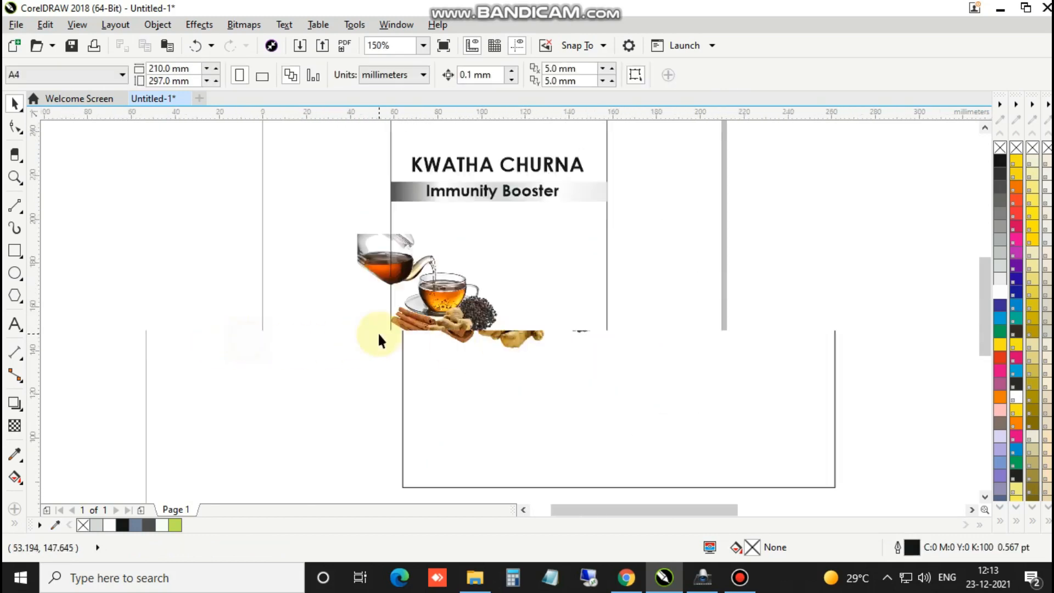
pyautogui.scroll(1, 378, 331)
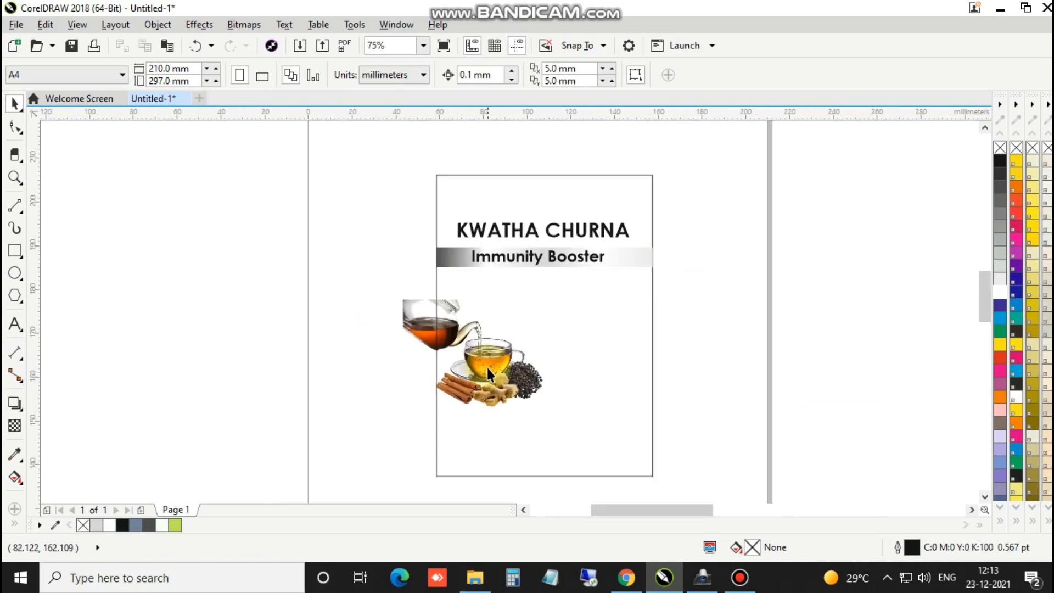
pyautogui.scroll(2, 487, 365)
pyautogui.scroll(-4, 684, 348)
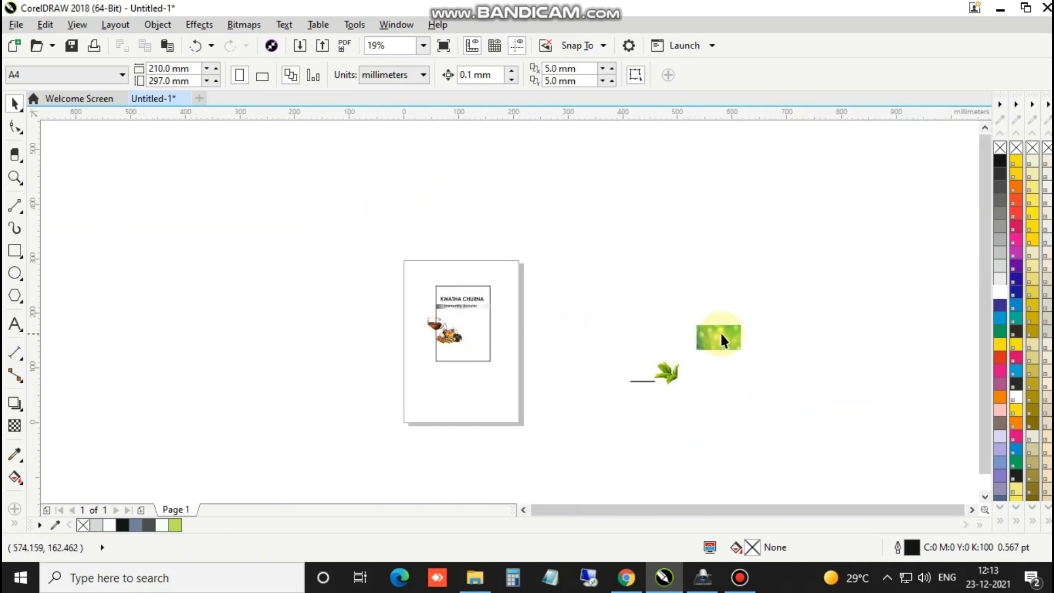
pyautogui.moveTo(720, 340); pyautogui.dragTo(456, 265)
pyautogui.scroll(2, 456, 265)
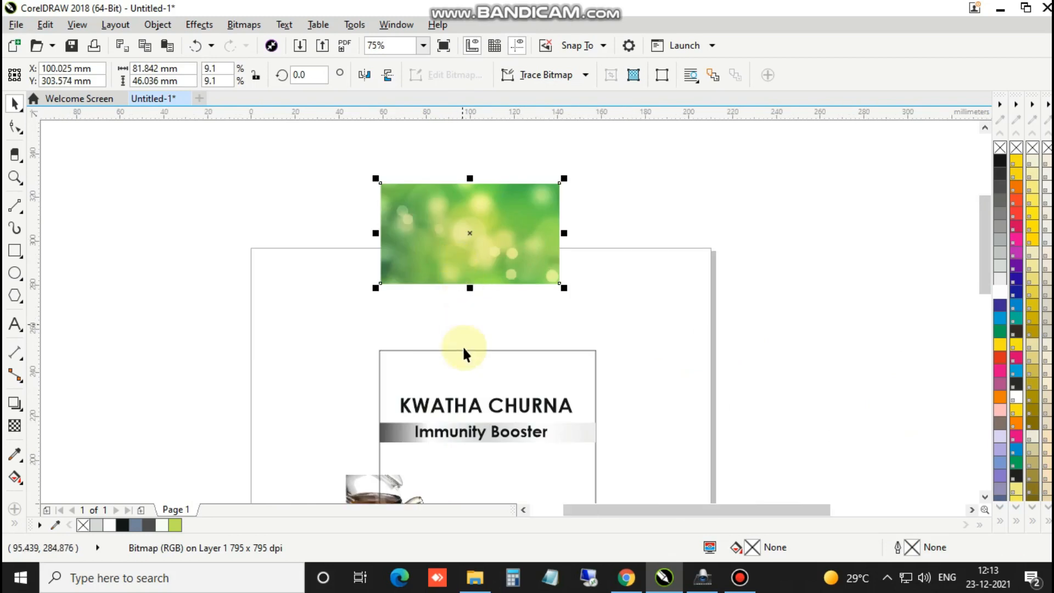
pyautogui.rightClick(468, 241)
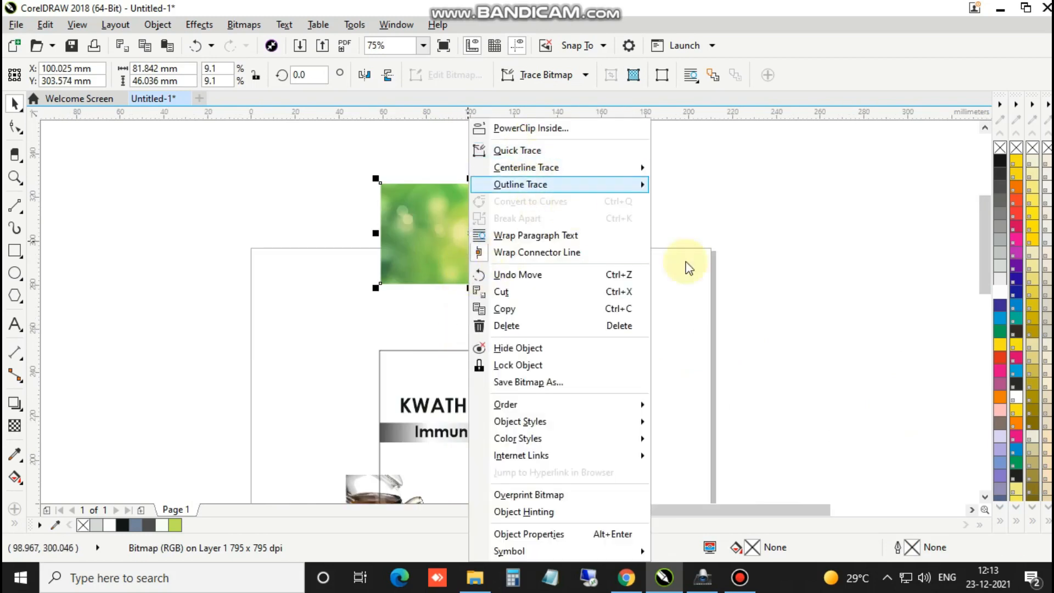
pyautogui.click(801, 282)
pyautogui.click(472, 245)
pyautogui.click(761, 246)
pyautogui.click(484, 238)
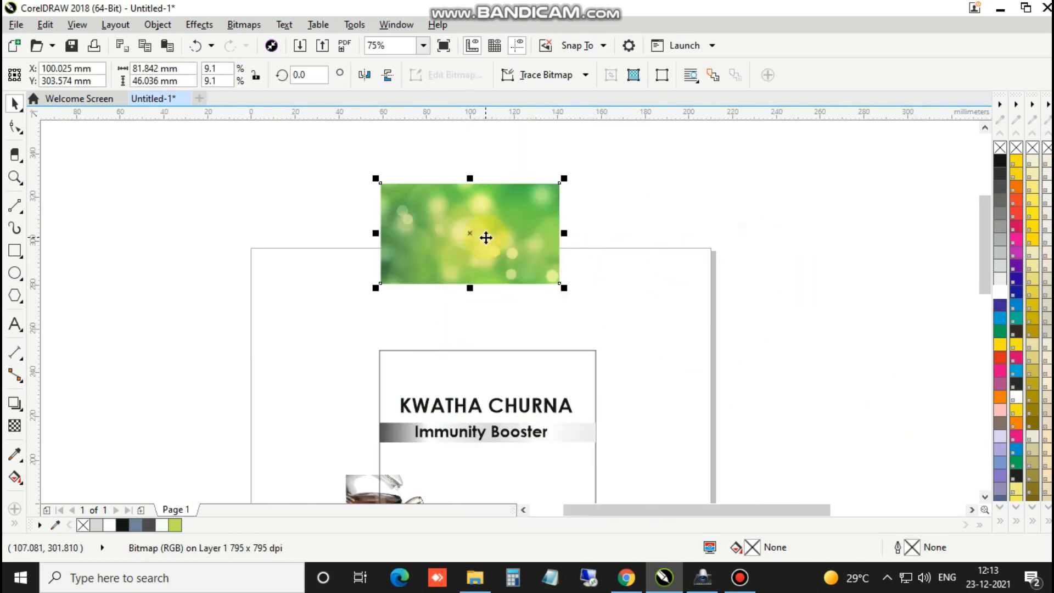
# Step: Duplicate the green background image and PowerClip one copy inside the label rectangle
pyautogui.moveTo(627, 249); pyautogui.dragTo(575, 267)
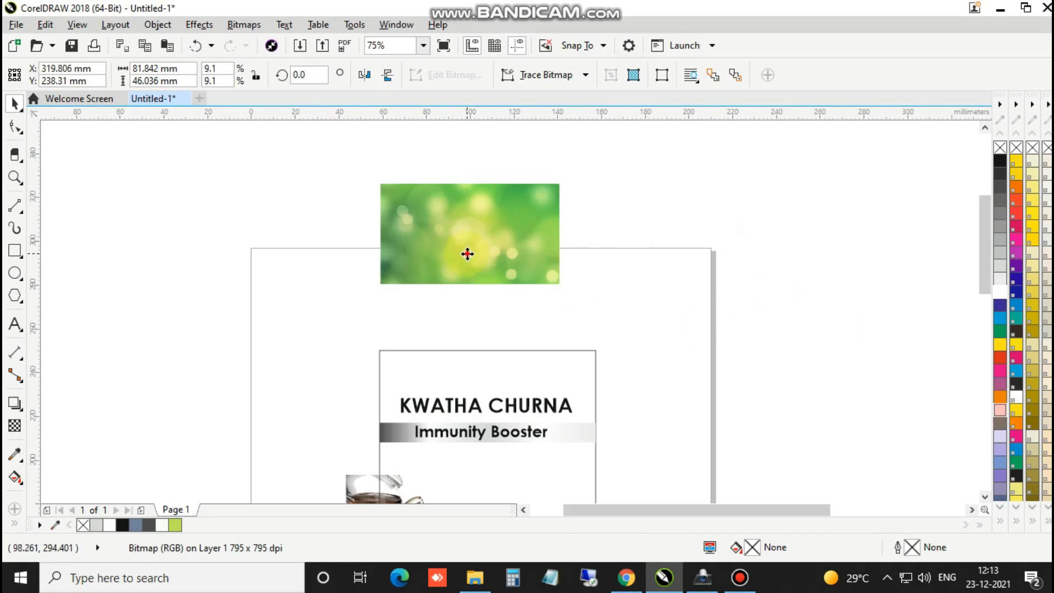
pyautogui.moveTo(467, 253); pyautogui.dragTo(468, 243)
pyautogui.rightClick(487, 242)
pyautogui.click(520, 127)
pyautogui.click(503, 363)
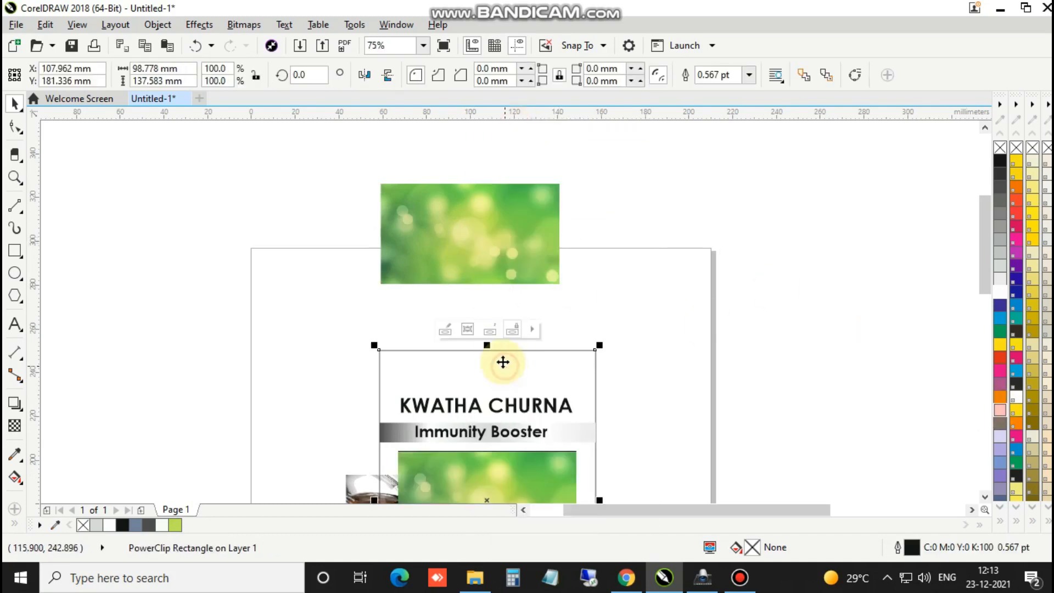
# Step: Edit the PowerClip contents so the green image covers the label's top area, widening it to about 105 x 46 mm
pyautogui.scroll(-2, 498, 321)
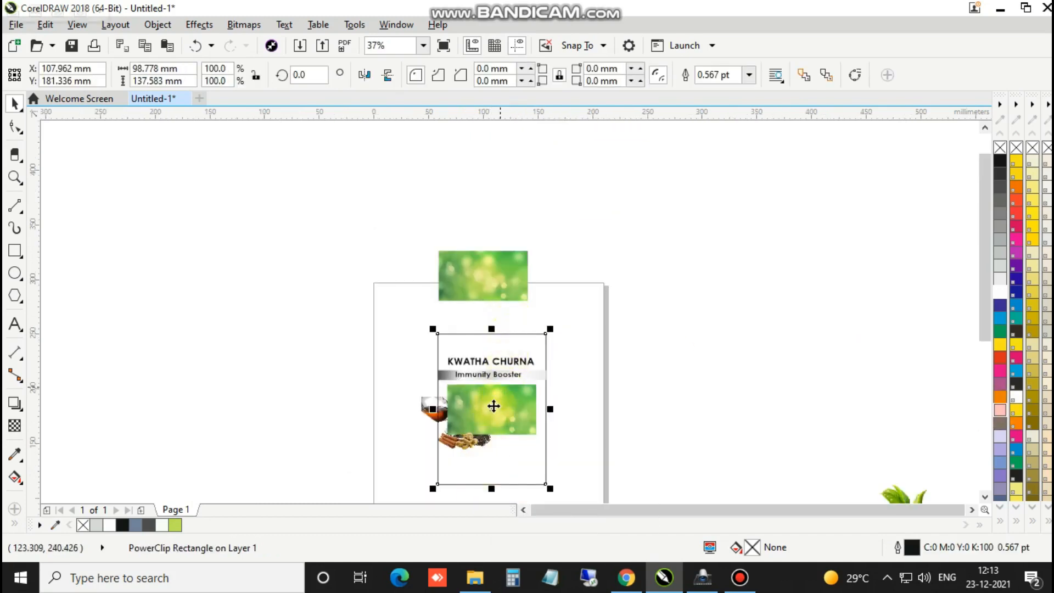
pyautogui.scroll(-2, 499, 365)
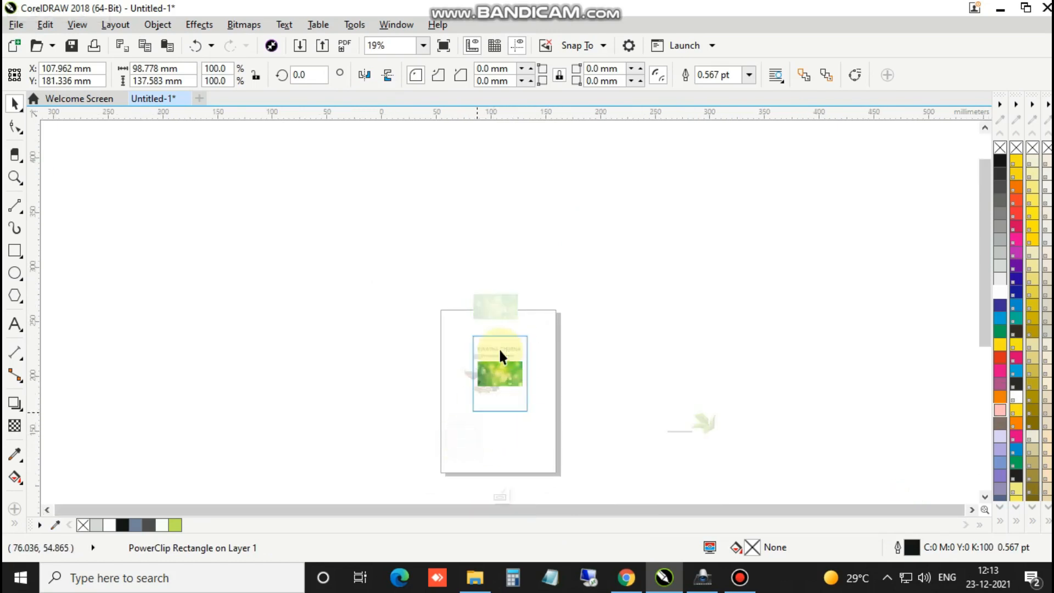
pyautogui.scroll(4, 499, 355)
pyautogui.keyDown('ctrl'); pyautogui.click(499, 426); pyautogui.keyUp('ctrl')
pyautogui.moveTo(499, 426); pyautogui.dragTo(479, 315)
pyautogui.moveTo(571, 331); pyautogui.dragTo(611, 337)
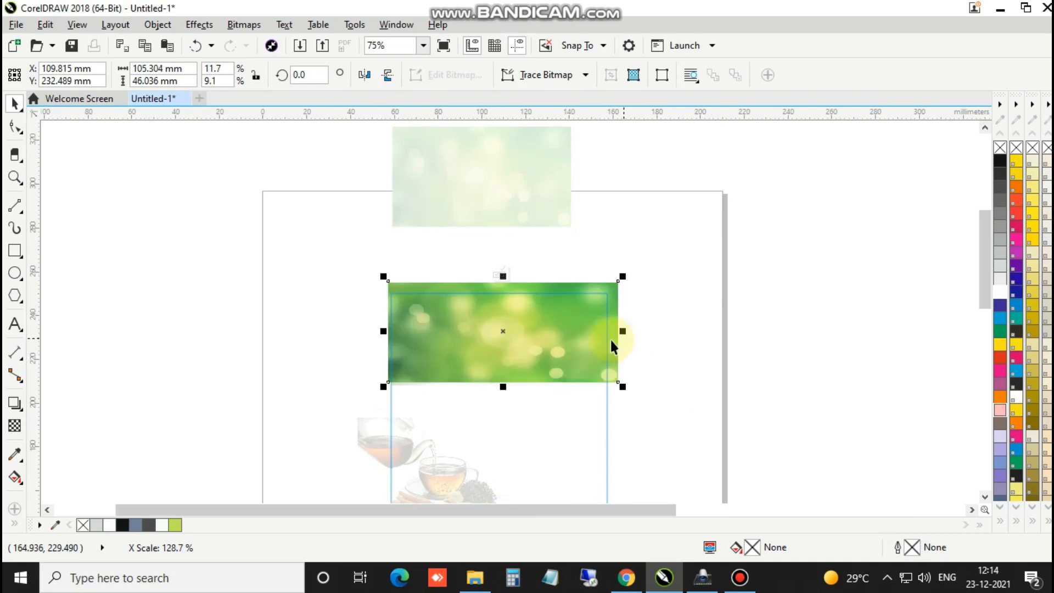
pyautogui.click(694, 354)
pyautogui.click(496, 273)
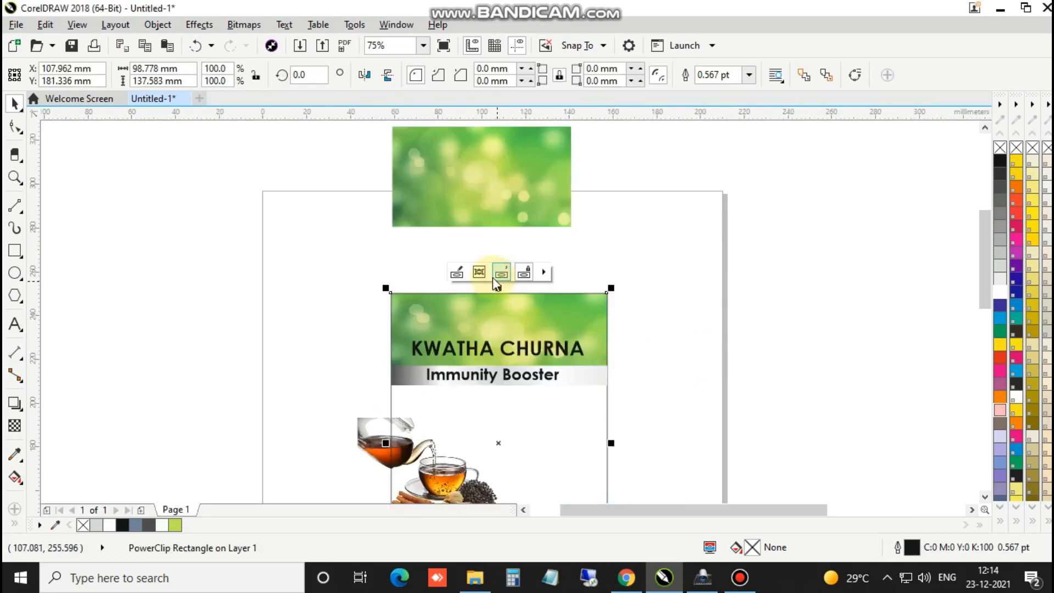
# Step: Duplicate the "KWATHA CHURNA" title slightly above the original and fill the copy with the near-white C3 M0 Y5 K0
pyautogui.moveTo(356, 329); pyautogui.dragTo(562, 364)
pyautogui.scroll(2, 497, 351)
pyautogui.moveTo(504, 341); pyautogui.dragTo(517, 307)
pyautogui.rightClick(517, 307)
pyautogui.click(162, 525)
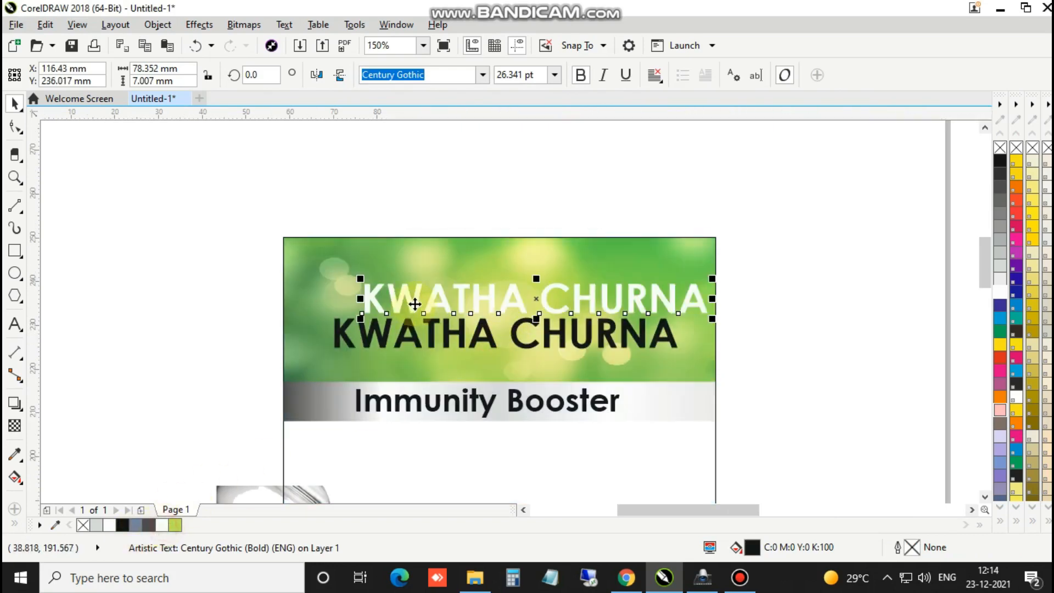
# Step: Place the near-white title over the black one with a slight sideways offset, so the black text forms a shadow
pyautogui.scroll(2, 415, 303)
pyautogui.moveTo(409, 302); pyautogui.dragTo(359, 371)
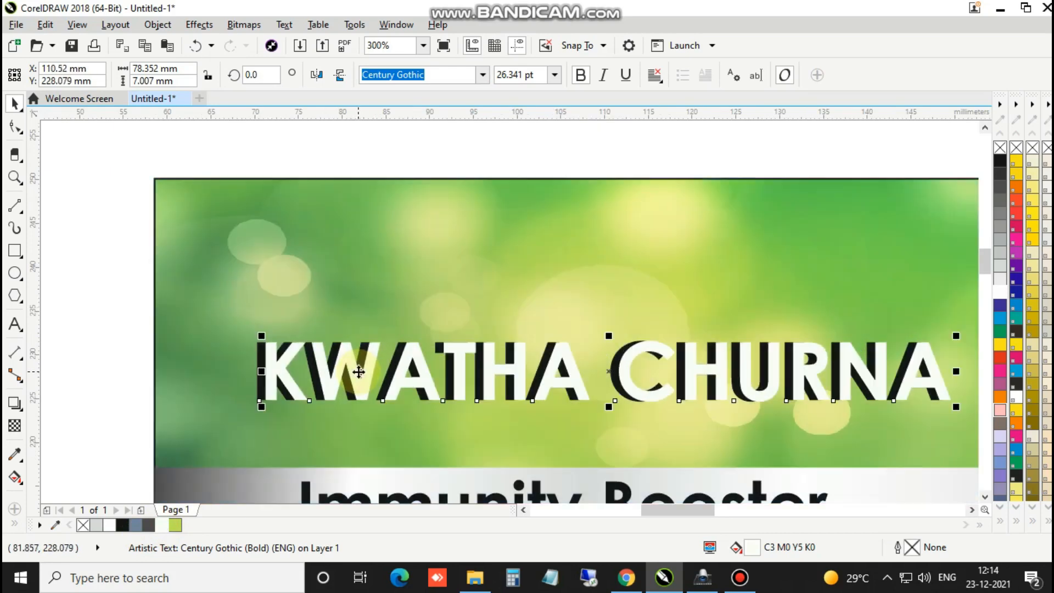
pyautogui.scroll(-2, 188, 379)
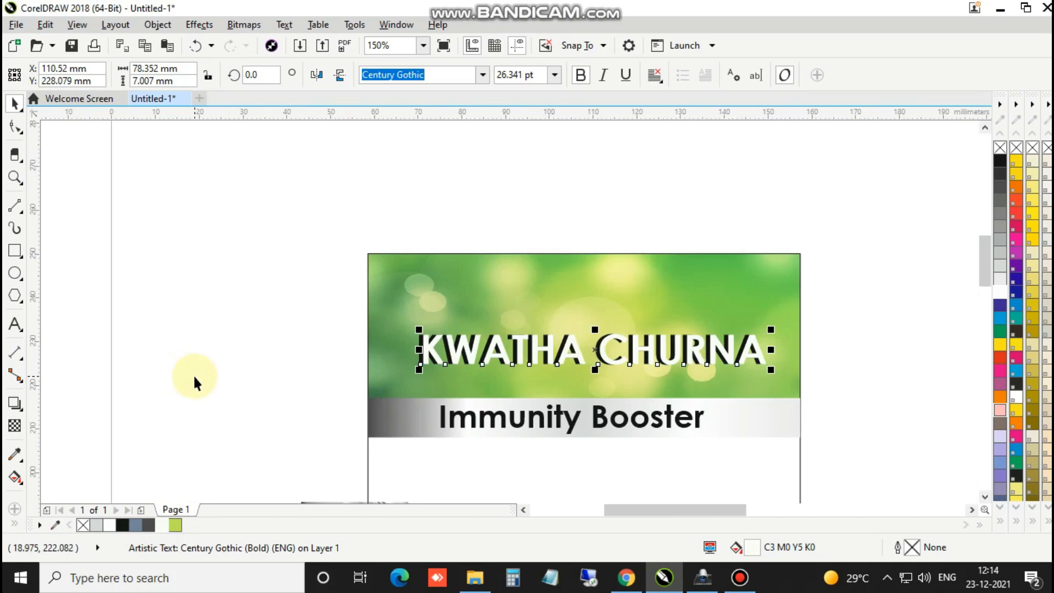
# Step: Duplicate the near-white "KWATHA CHURNA" title above itself and change the copy's text to "Product Name"
pyautogui.moveTo(592, 365); pyautogui.dragTo(596, 300)
pyautogui.hotkey('ctrl', 'a')
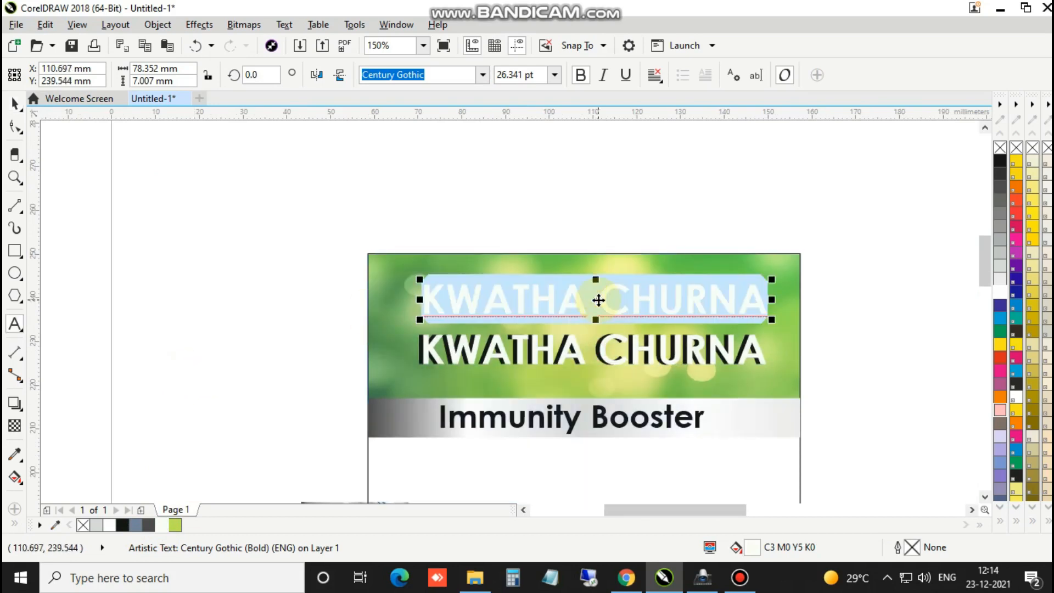
pyautogui.write('Pro')
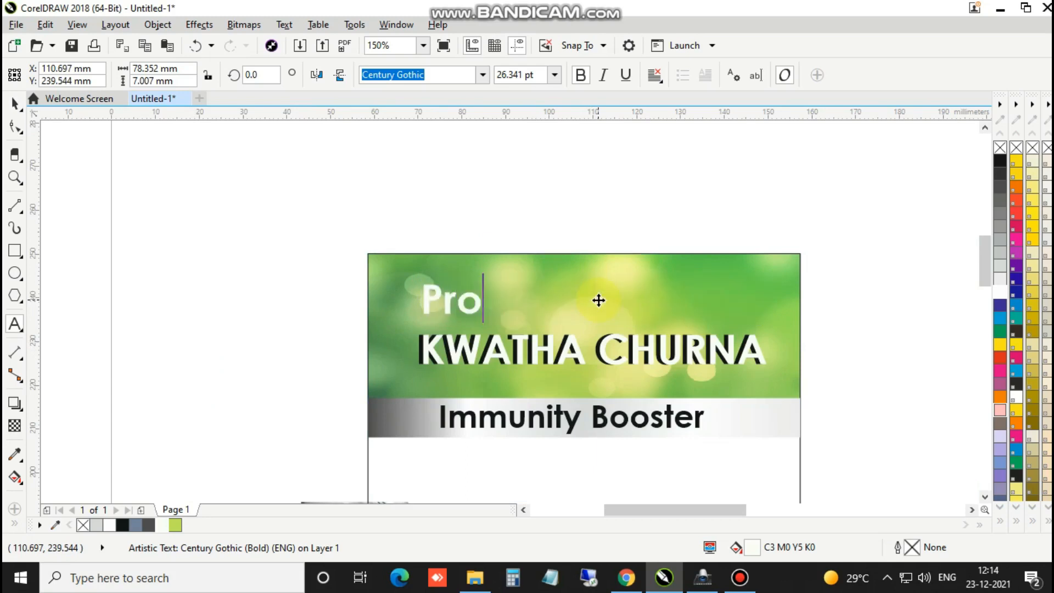
pyautogui.write('Name')
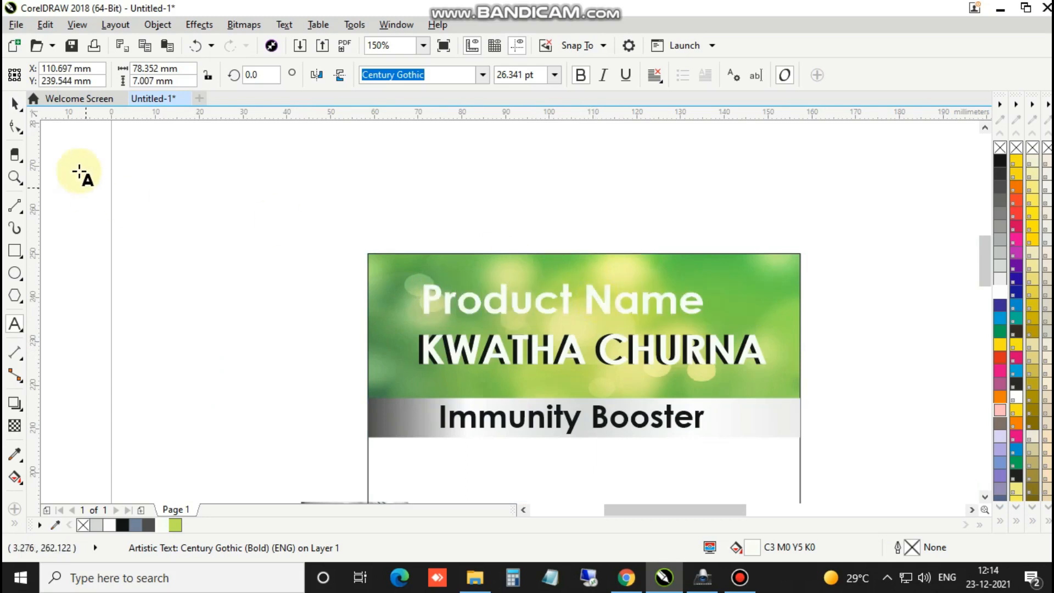
pyautogui.click(14, 104)
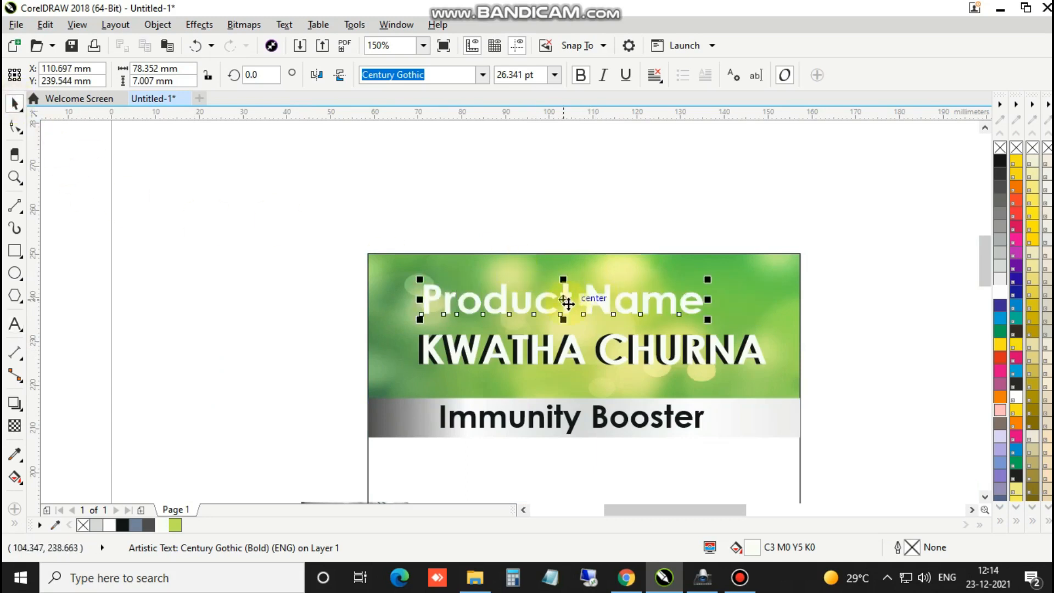
# Step: Fill the "Product Name" text black, shrink it to about 32 mm wide, and centre it just above the title
pyautogui.moveTo(565, 303); pyautogui.dragTo(578, 308)
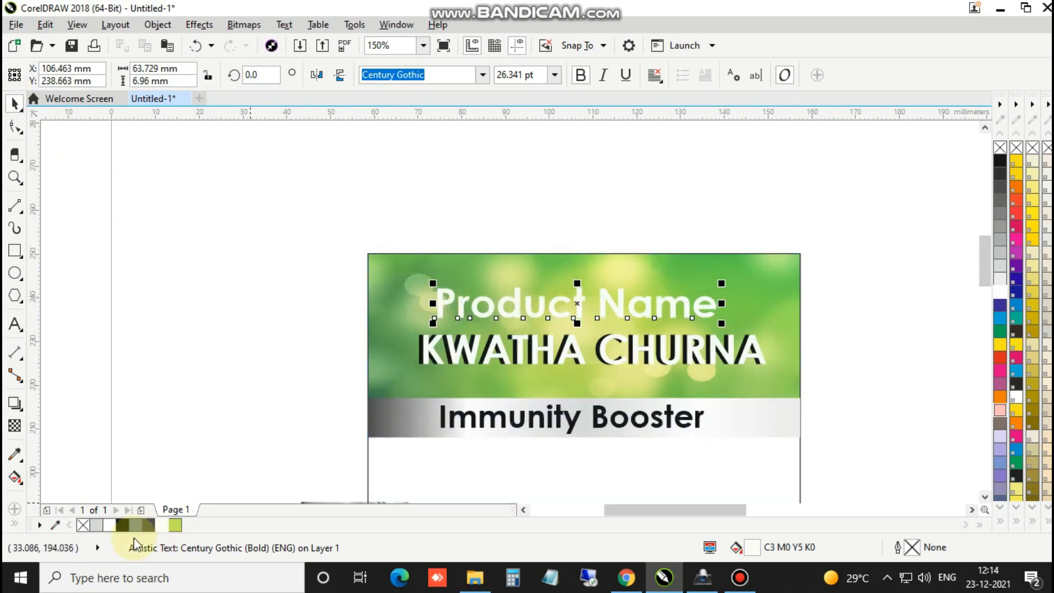
pyautogui.click(123, 525)
pyautogui.moveTo(430, 281); pyautogui.dragTo(486, 298)
pyautogui.moveTo(650, 312); pyautogui.dragTo(584, 311)
pyautogui.scroll(-2, 407, 237)
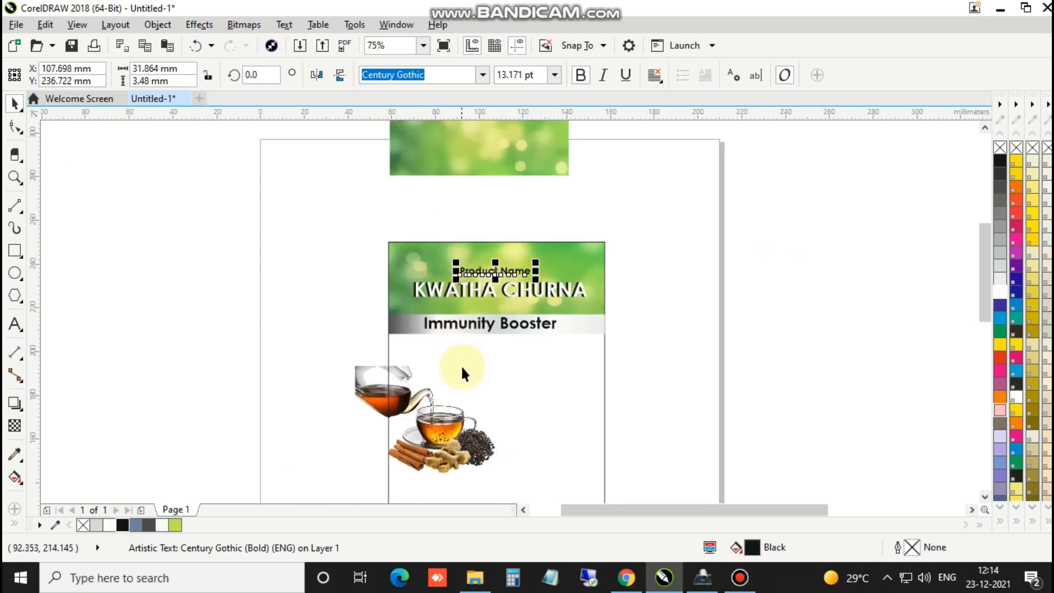
# Step: Reduce the "Immunity Booster" text to about 56 mm wide and centre it on the metallic bar
pyautogui.scroll(2, 472, 341)
pyautogui.click(494, 291)
pyautogui.moveTo(382, 311); pyautogui.dragTo(410, 315)
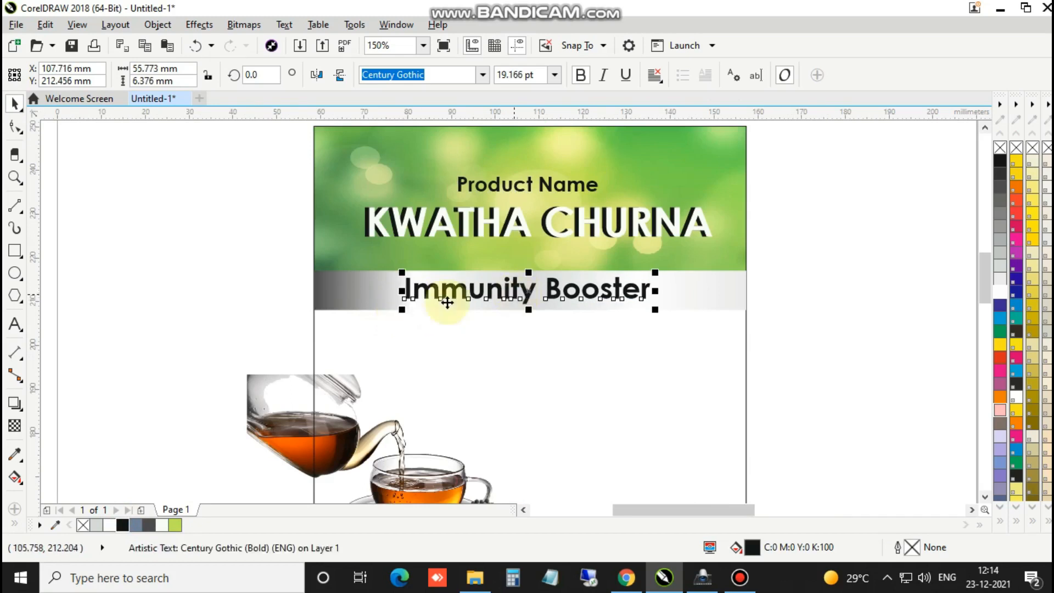
pyautogui.click(374, 298)
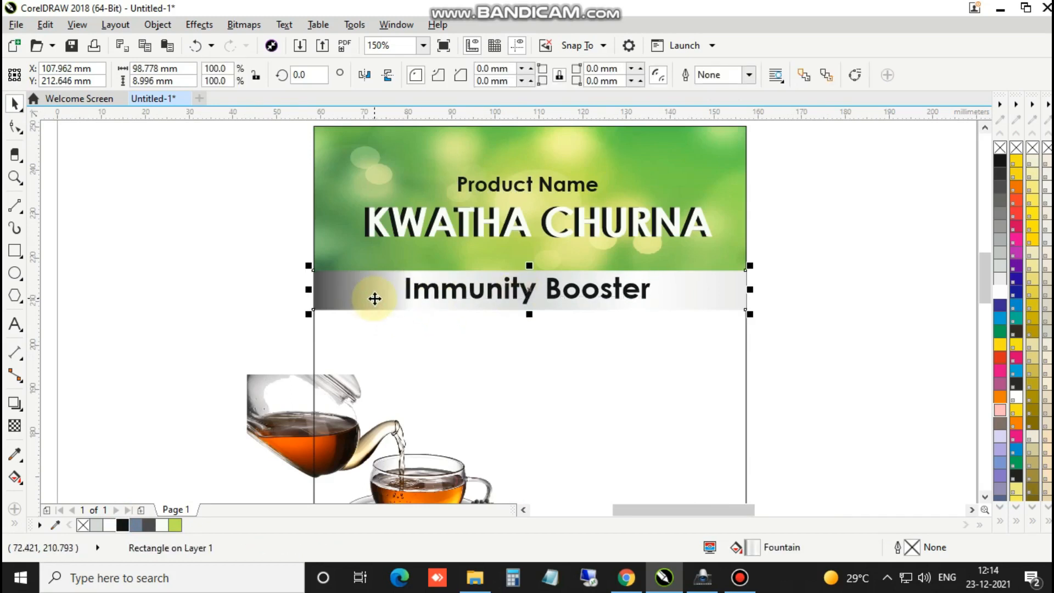
pyautogui.click(815, 341)
# Step: Duplicate the metallic gradient bar straight down to the lower part of the label, just above its bottom edge
pyautogui.scroll(-2, 569, 291)
pyautogui.scroll(1, 600, 339)
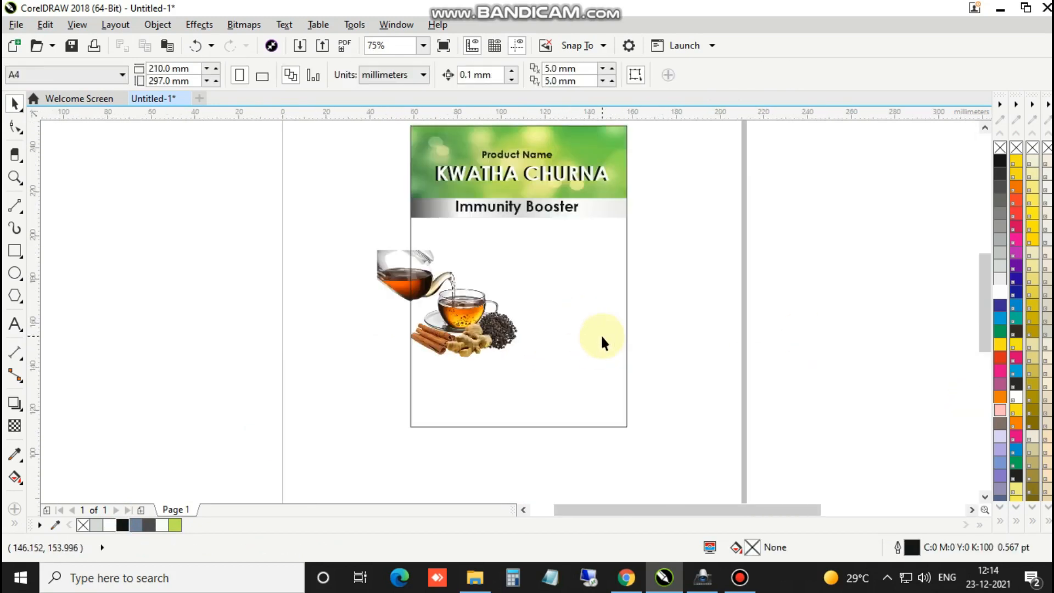
pyautogui.scroll(-1, 420, 303)
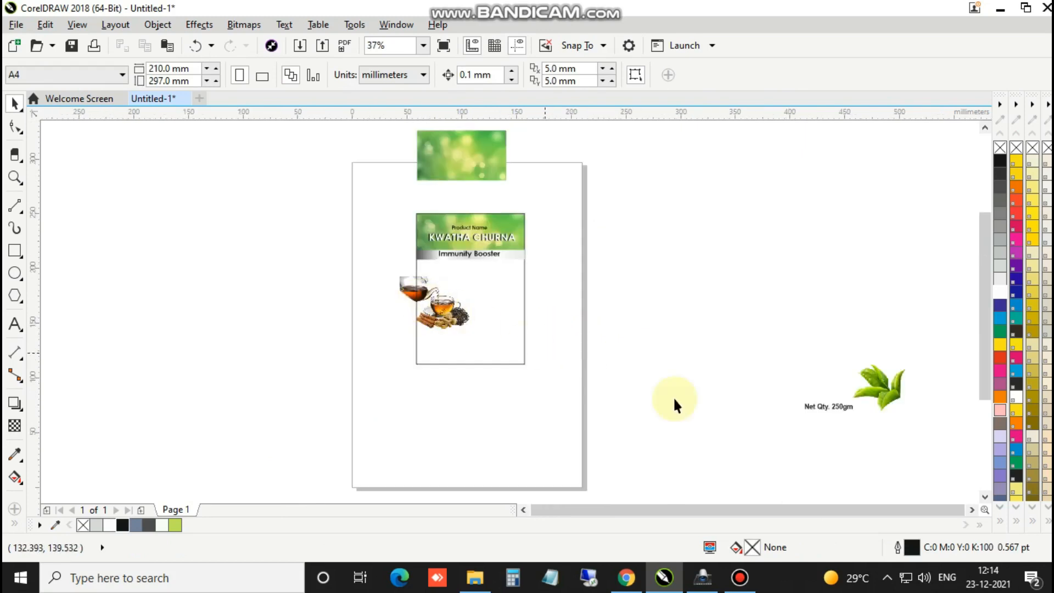
pyautogui.click(427, 258)
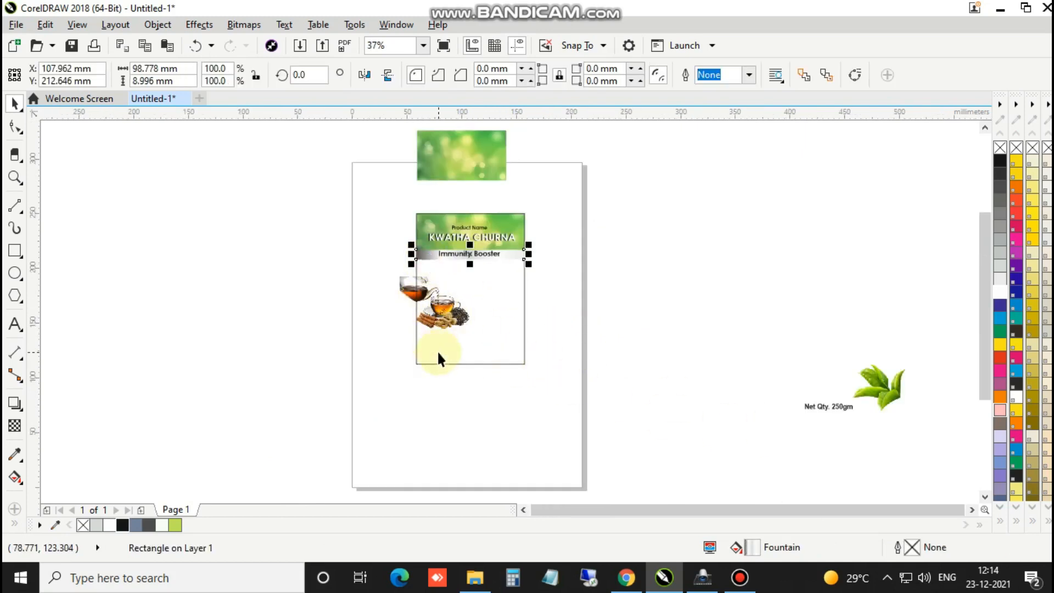
pyautogui.moveTo(430, 258); pyautogui.dragTo(429, 352)
pyautogui.scroll(1, 429, 352)
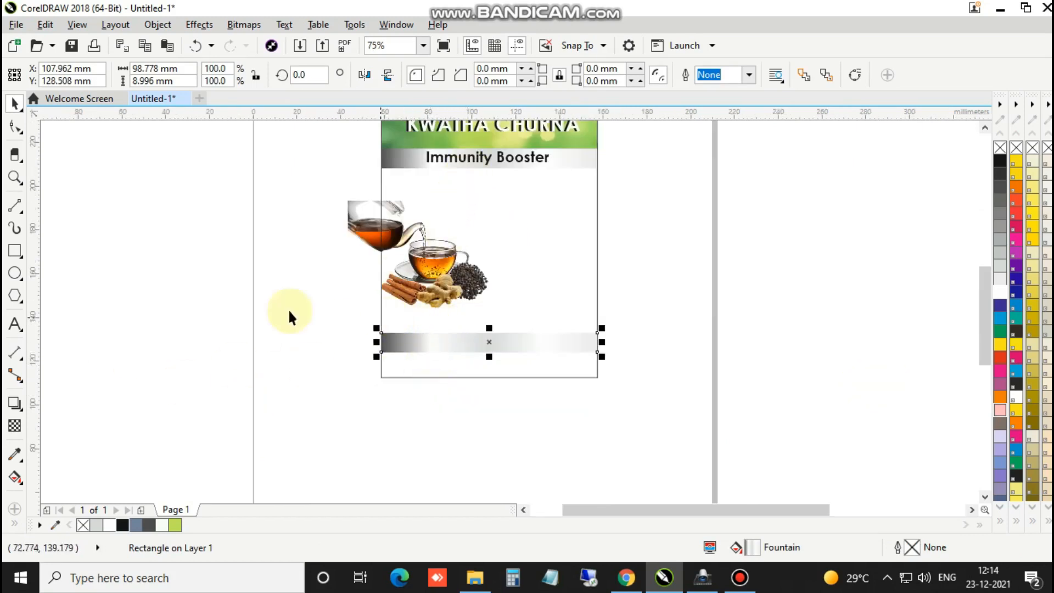
# Step: Add the text "250Gm" in Arial, shrink it to about 17 pt, and place it on the lower gradient bar
pyautogui.click(17, 321)
pyautogui.click(323, 343)
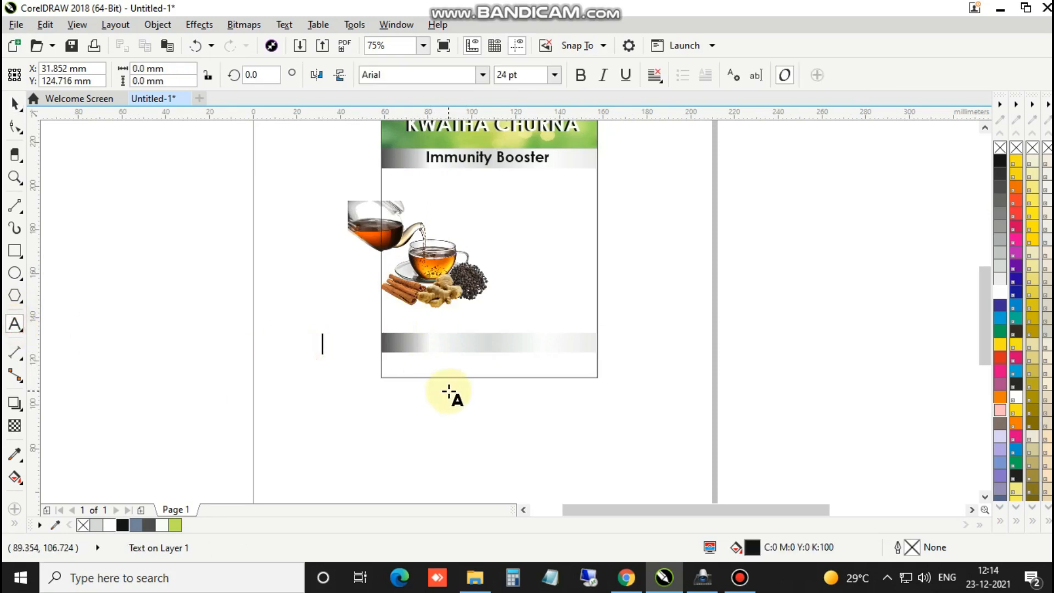
pyautogui.write('250Gm')
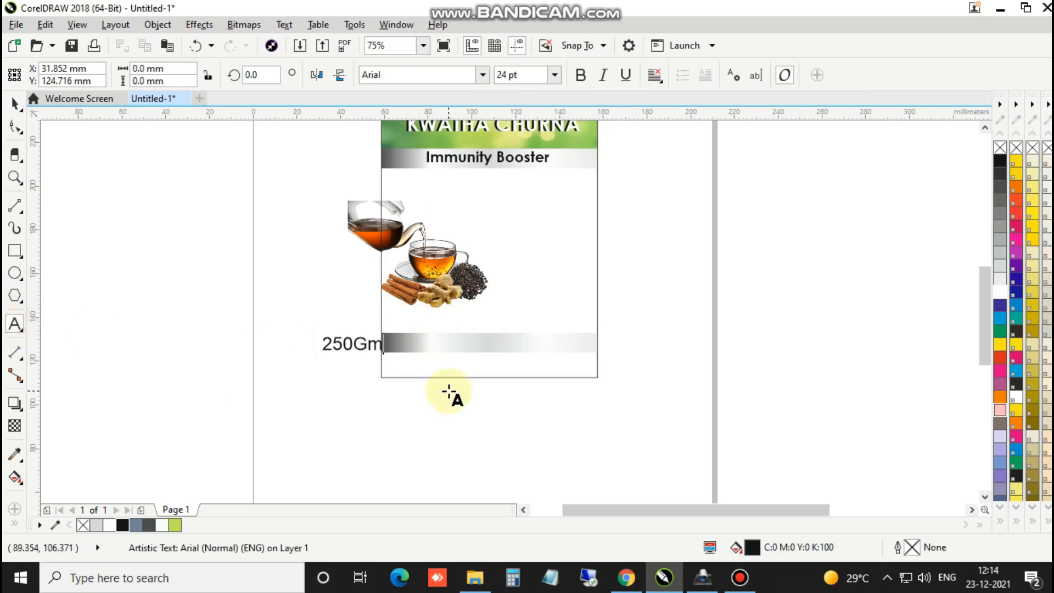
pyautogui.click(15, 102)
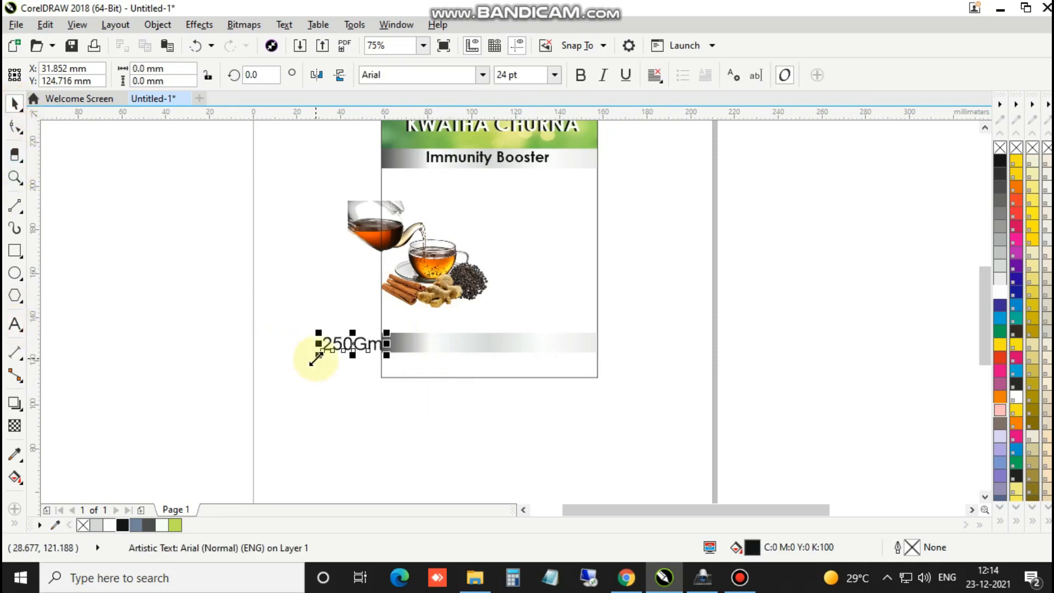
pyautogui.moveTo(317, 357); pyautogui.dragTo(479, 344)
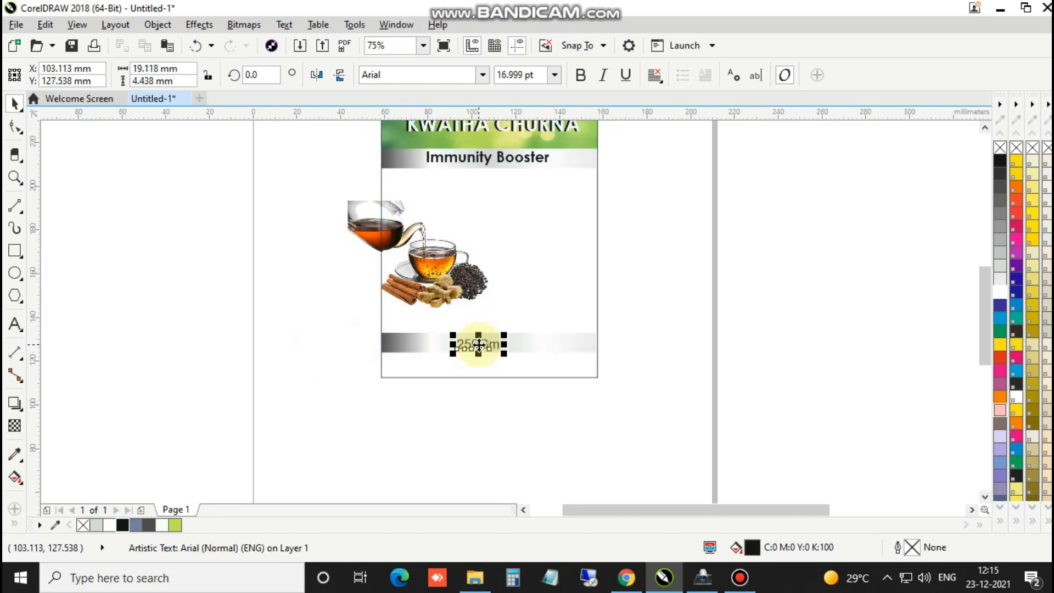
# Step: Change the quantity text to "Net Qty 250Gm", shrink it slightly, and centre it on the lower gradient bar
pyautogui.hotkey('ctrl', 'shift', 't')
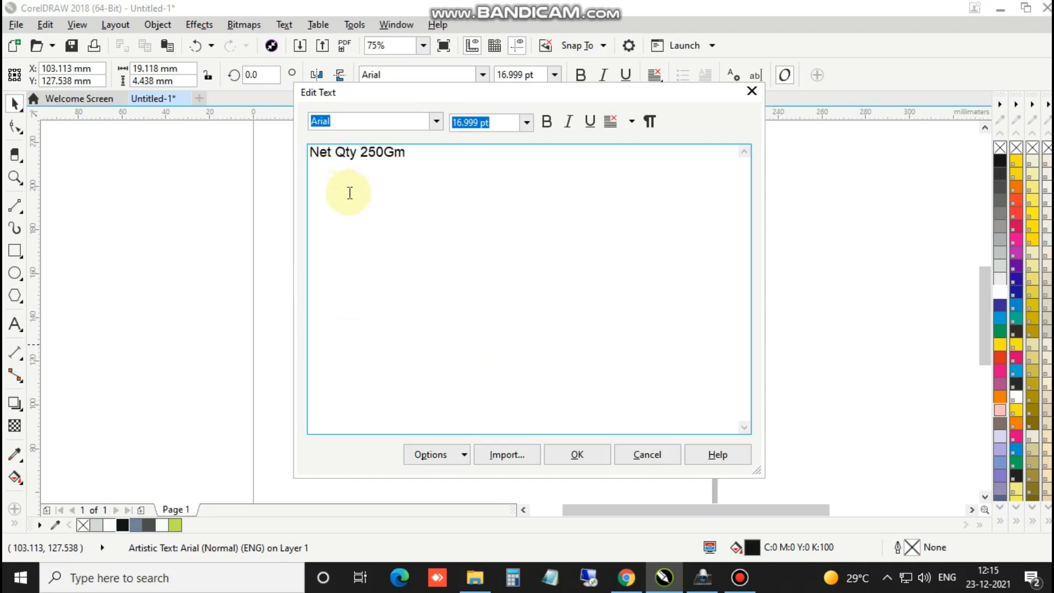
pyautogui.click(577, 454)
pyautogui.scroll(4, 626, 343)
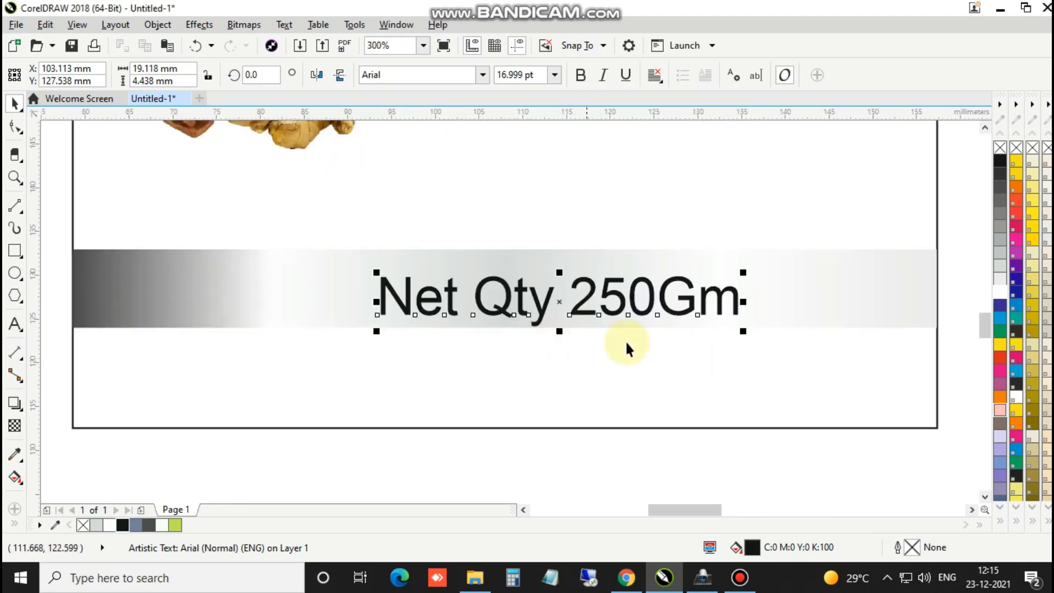
pyautogui.moveTo(741, 333); pyautogui.dragTo(735, 329)
pyautogui.keyDown('shift'); pyautogui.click(283, 301); pyautogui.keyUp('shift')
pyautogui.press('e')
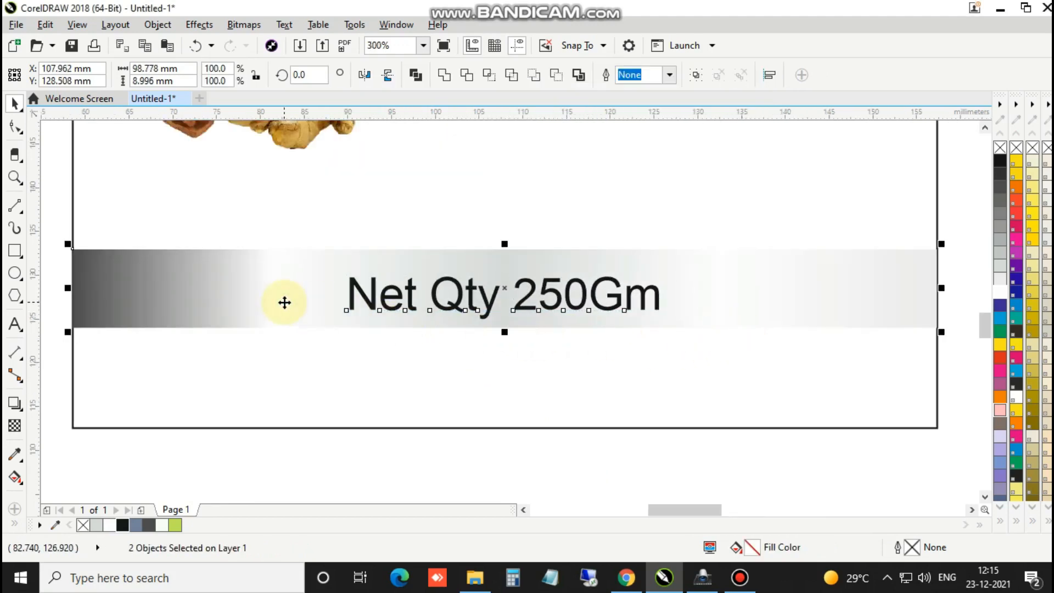
pyautogui.scroll(-3, 439, 351)
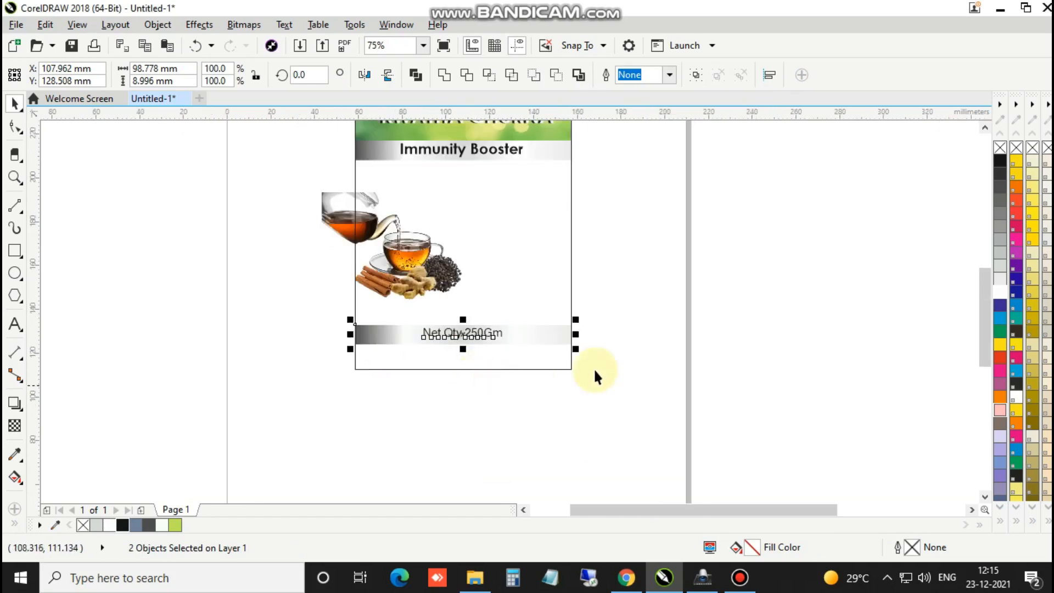
pyautogui.click(628, 344)
# Step: Move the green leaves image to the label's lower-right corner and bring it to the front of the bar
pyautogui.scroll(-3, 431, 315)
pyautogui.scroll(2, 451, 281)
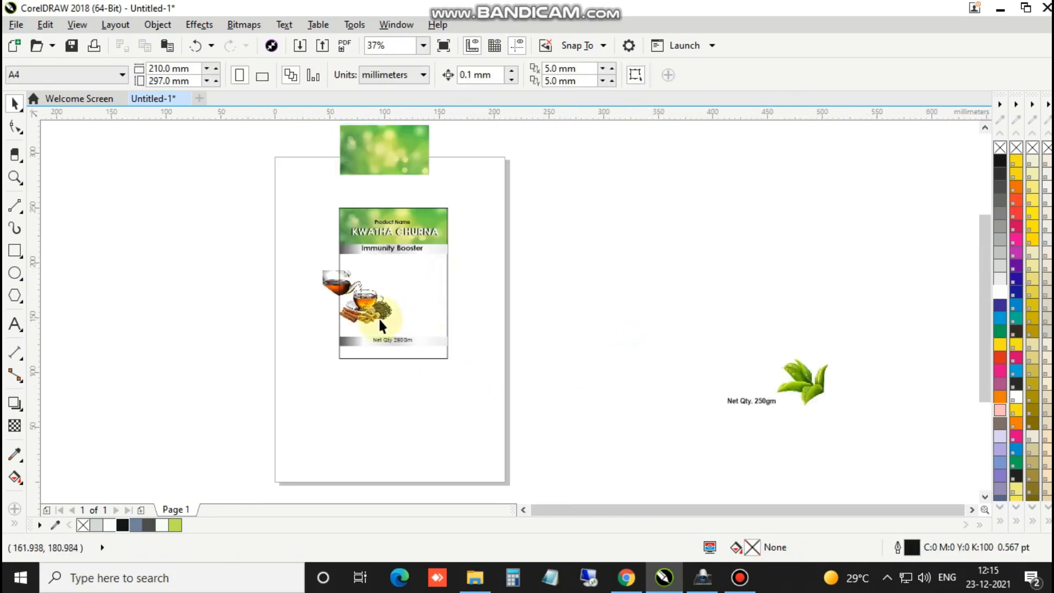
pyautogui.moveTo(822, 391); pyautogui.dragTo(447, 341)
pyautogui.scroll(4, 428, 335)
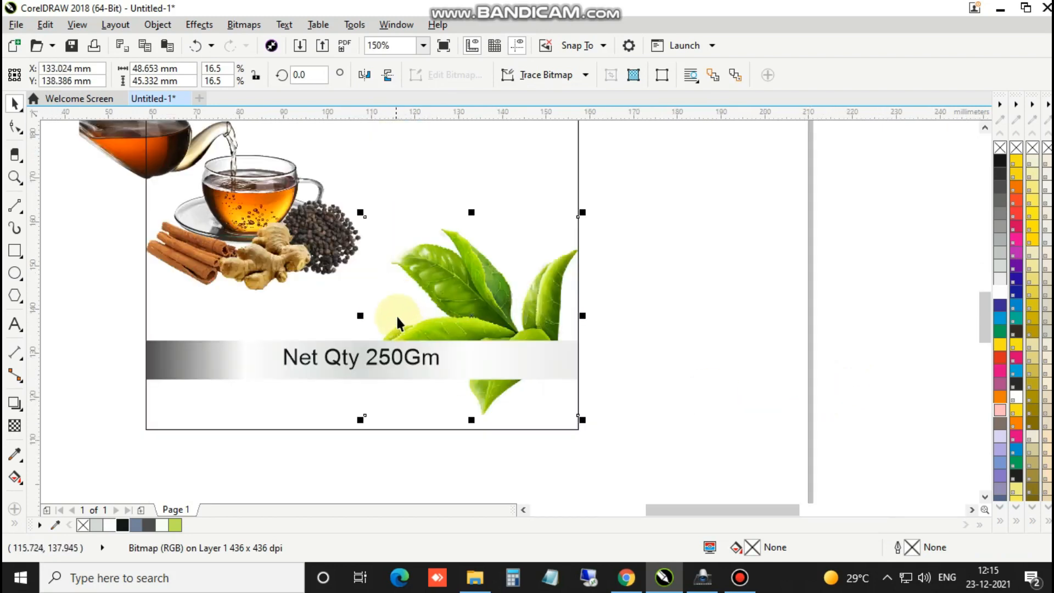
pyautogui.hotkey('shift', 'pageup')
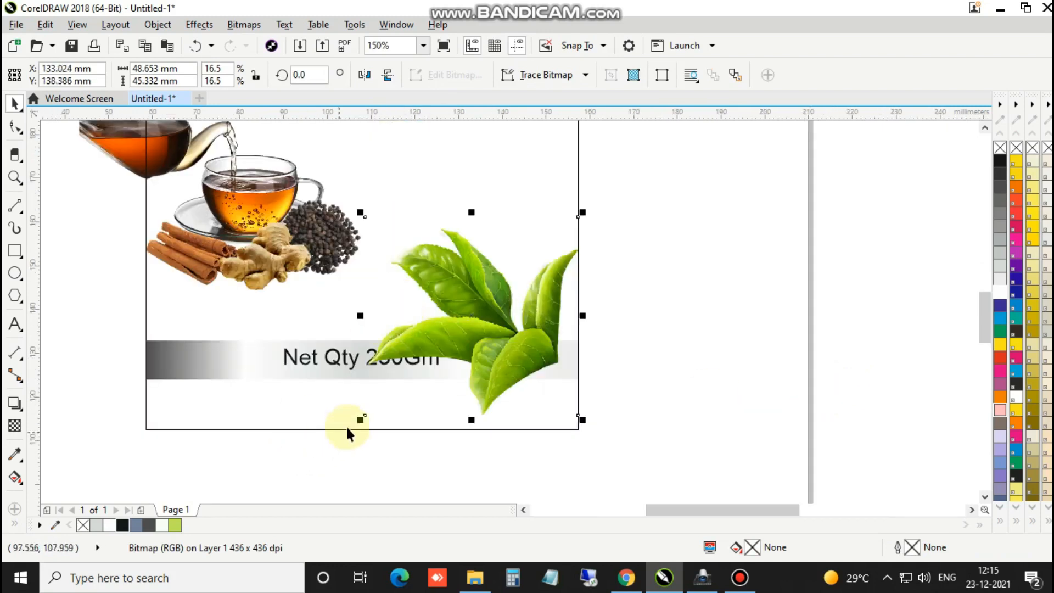
# Step: Shrink the leaves image to about 29 x 27 mm and place it overlapping the lower bar's right end
pyautogui.moveTo(358, 420); pyautogui.dragTo(442, 387)
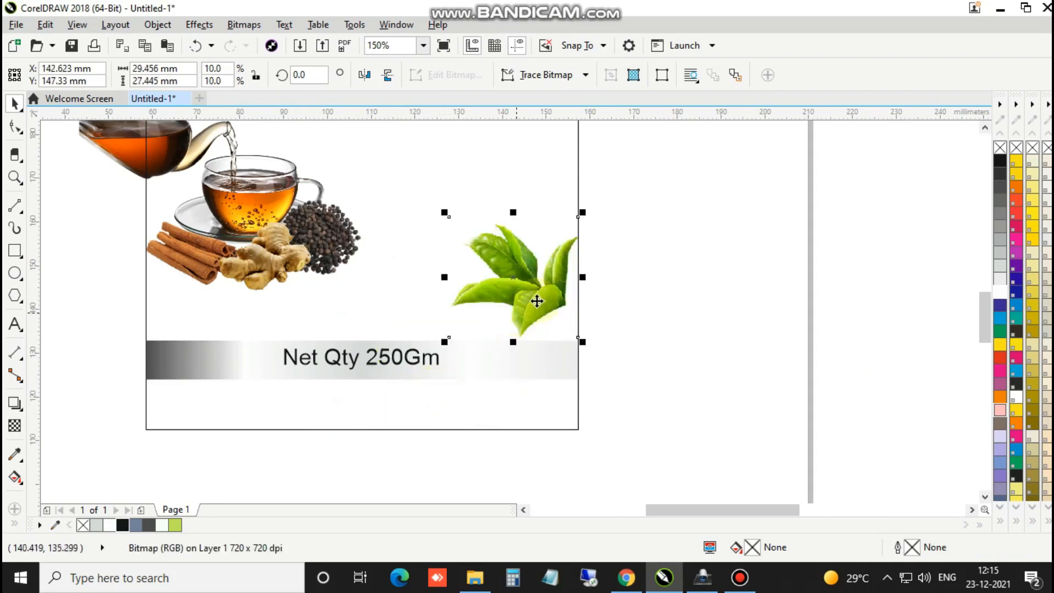
pyautogui.click(546, 296)
pyautogui.moveTo(554, 304); pyautogui.dragTo(563, 314)
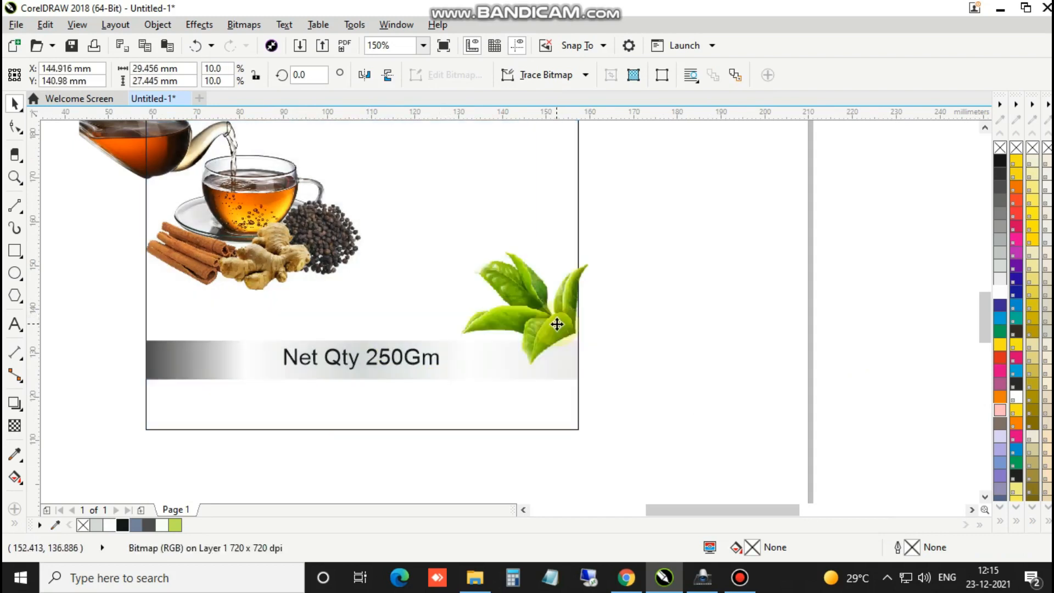
# Step: Enlarge the spare green background image to about 127 x 72 mm and PowerClip it inside the label rectangle
pyautogui.scroll(-2, 559, 326)
pyautogui.scroll(-1, 555, 316)
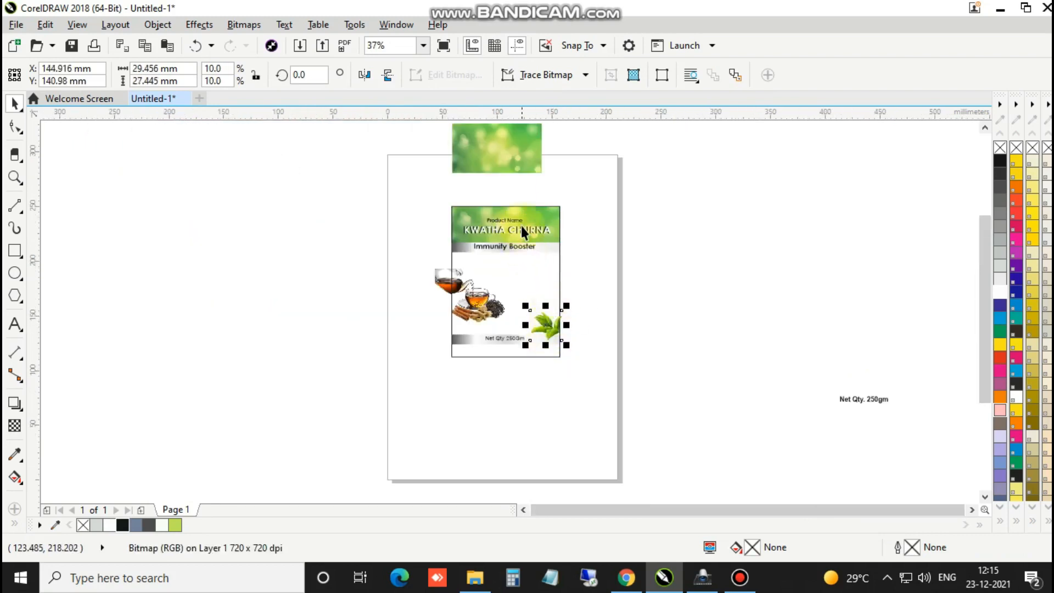
pyautogui.moveTo(506, 170); pyautogui.dragTo(511, 416)
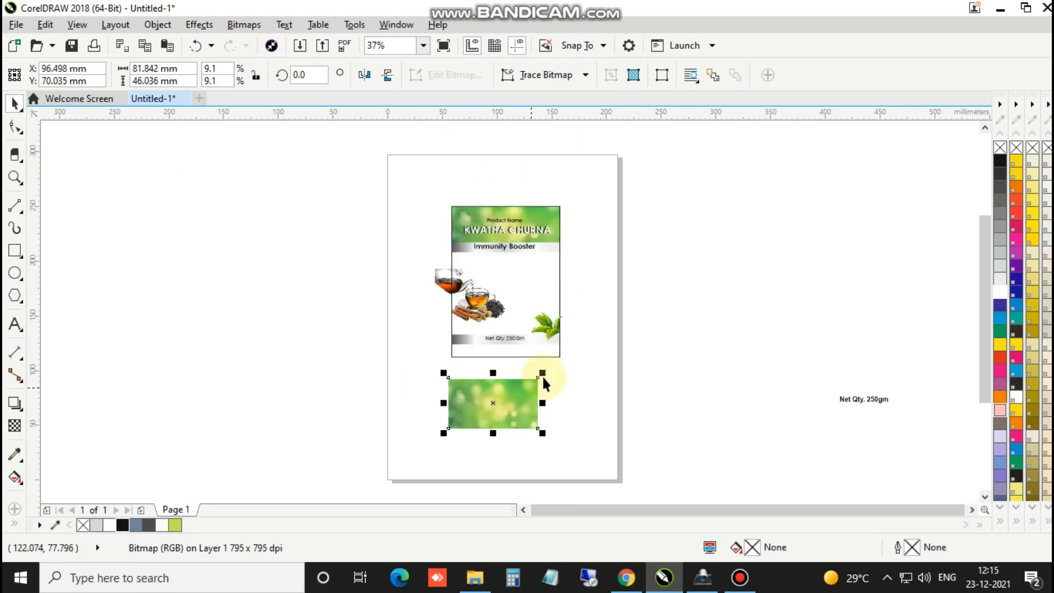
pyautogui.moveTo(542, 373); pyautogui.dragTo(592, 342)
pyautogui.moveTo(516, 407); pyautogui.dragTo(239, 377)
pyautogui.rightClick(240, 378)
pyautogui.click(277, 129)
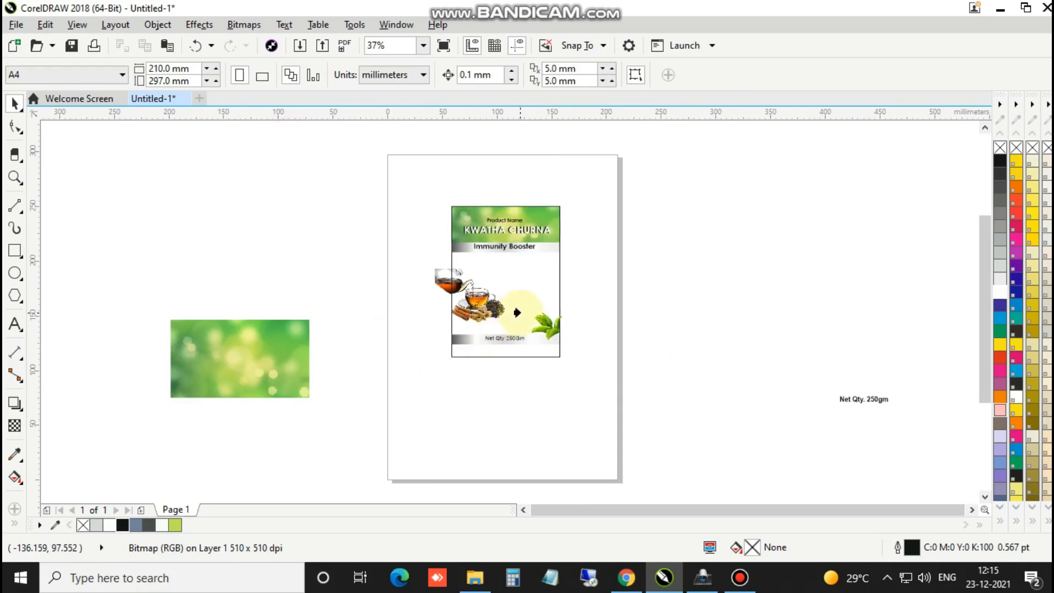
pyautogui.click(506, 342)
# Step: Edit the PowerClip contents and move the larger green image down over the label's lower part
pyautogui.click(464, 379)
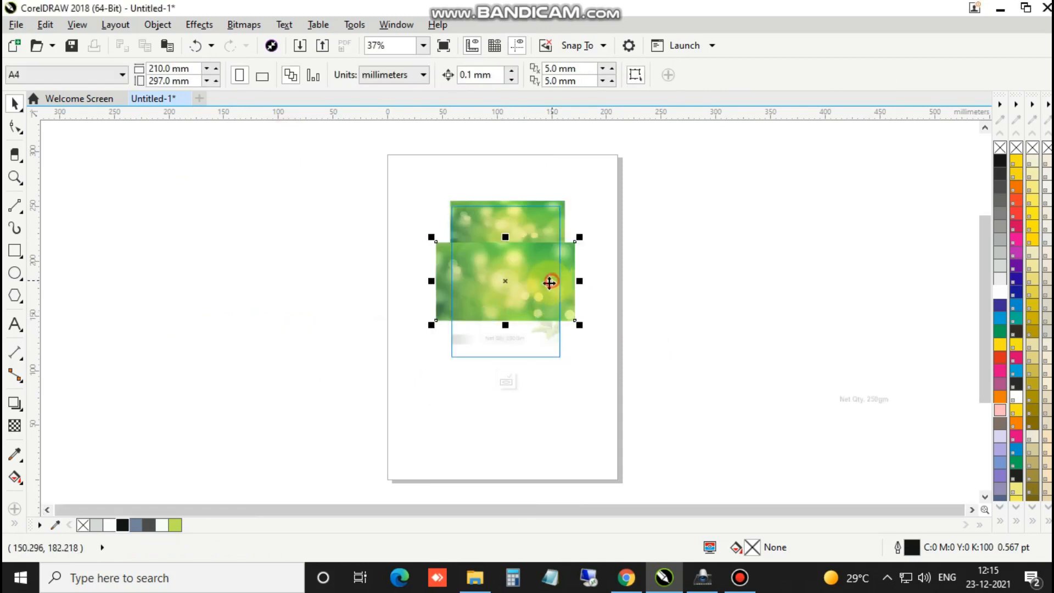
pyautogui.moveTo(522, 330); pyautogui.dragTo(522, 353)
pyautogui.scroll(2, 522, 354)
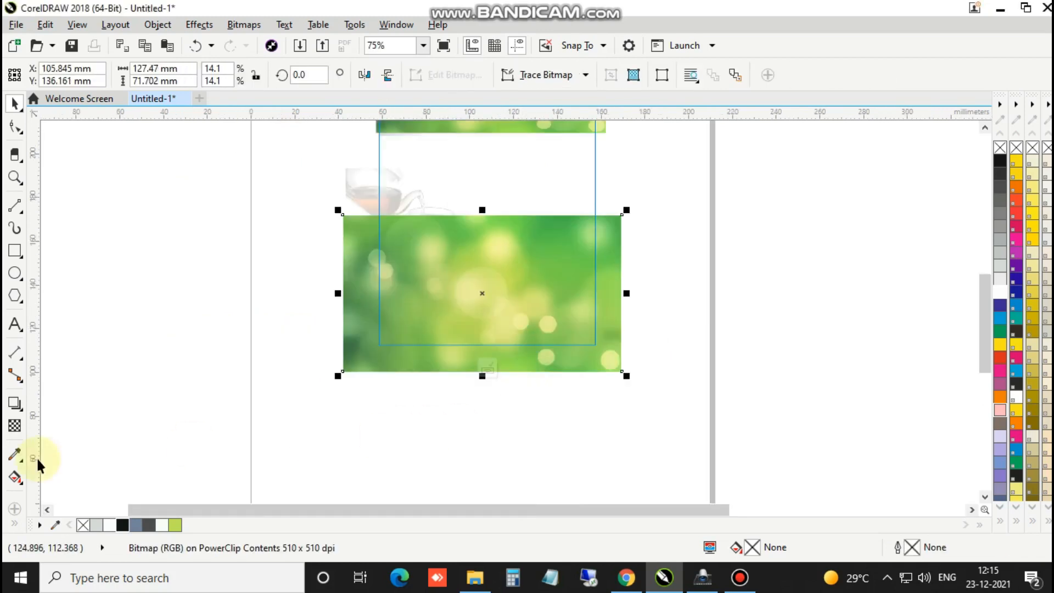
# Step: Apply a linear transparency fading the lower green image out from bottom to top, and finish editing the PowerClip
pyautogui.click(15, 426)
pyautogui.moveTo(452, 361); pyautogui.dragTo(463, 214)
pyautogui.moveTo(460, 363); pyautogui.dragTo(464, 363)
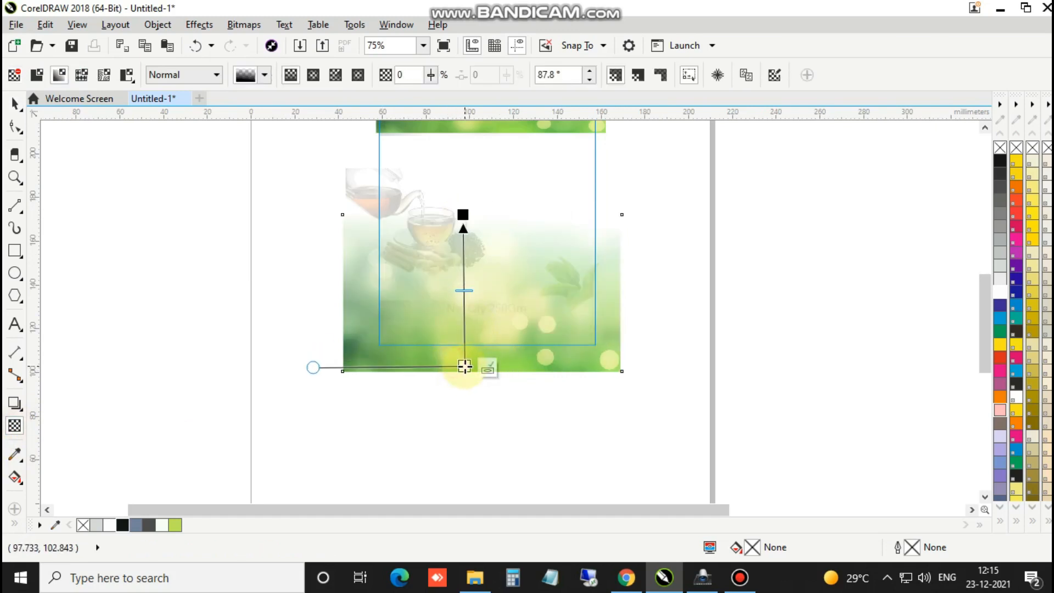
pyautogui.click(14, 103)
pyautogui.click(82, 228)
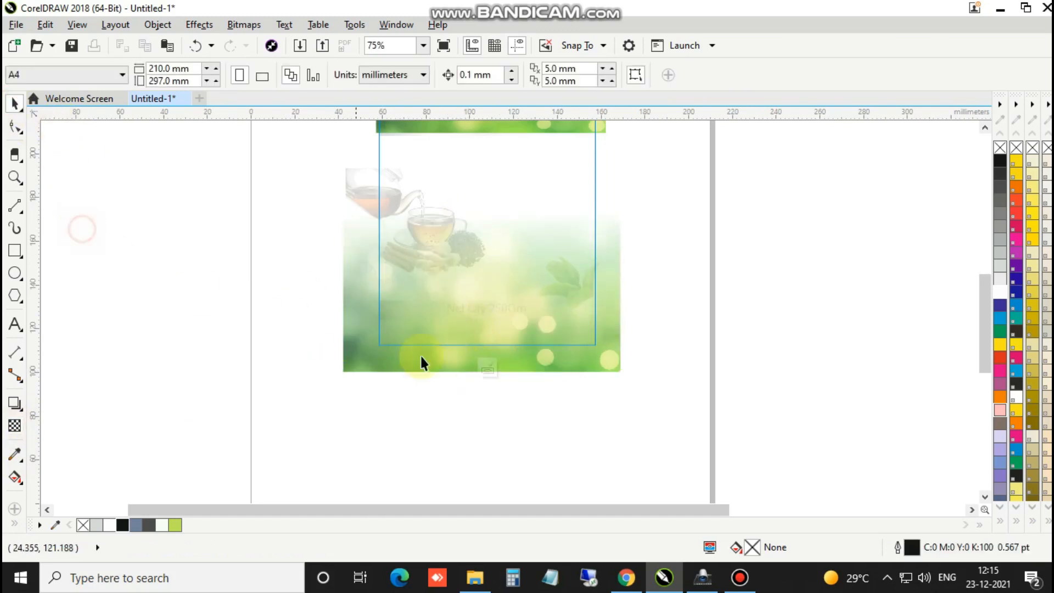
pyautogui.scroll(-1, 433, 359)
pyautogui.moveTo(464, 380)
pyautogui.click(420, 378)
pyautogui.click(409, 389)
pyautogui.click(359, 258)
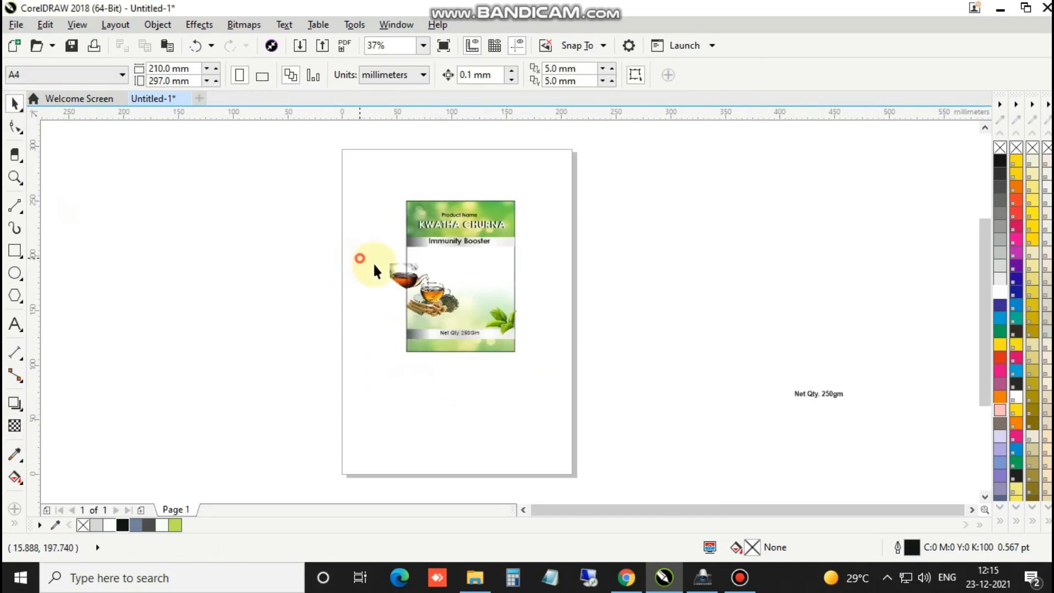
# Step: PowerClip the teapot-and-cup image and the leaves image inside the label rectangle so they are trimmed at its edges
pyautogui.scroll(3, 409, 283)
pyautogui.click(387, 279)
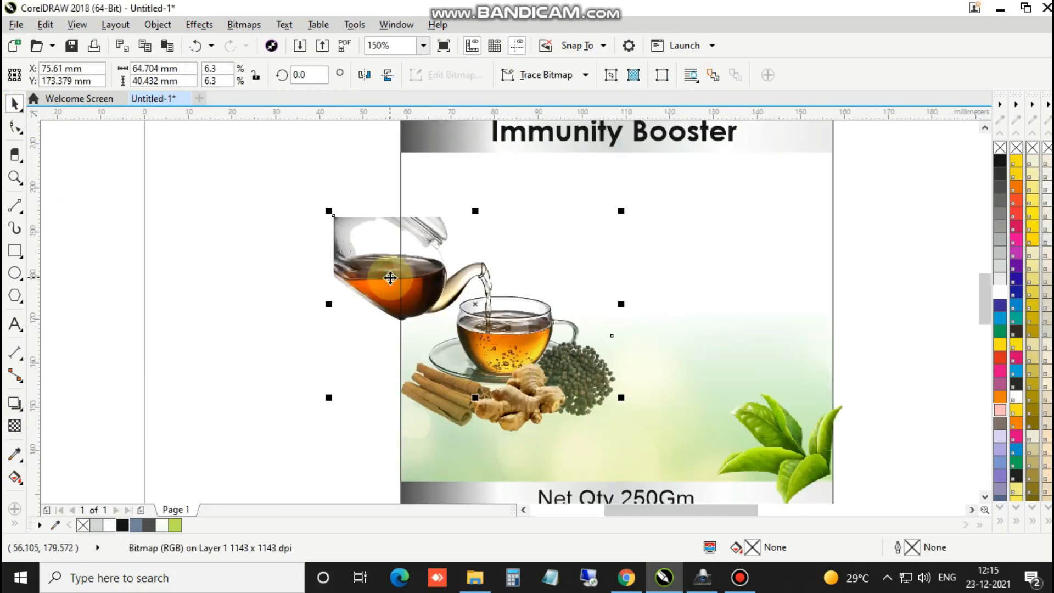
pyautogui.scroll(-1, 573, 327)
pyautogui.click(699, 361)
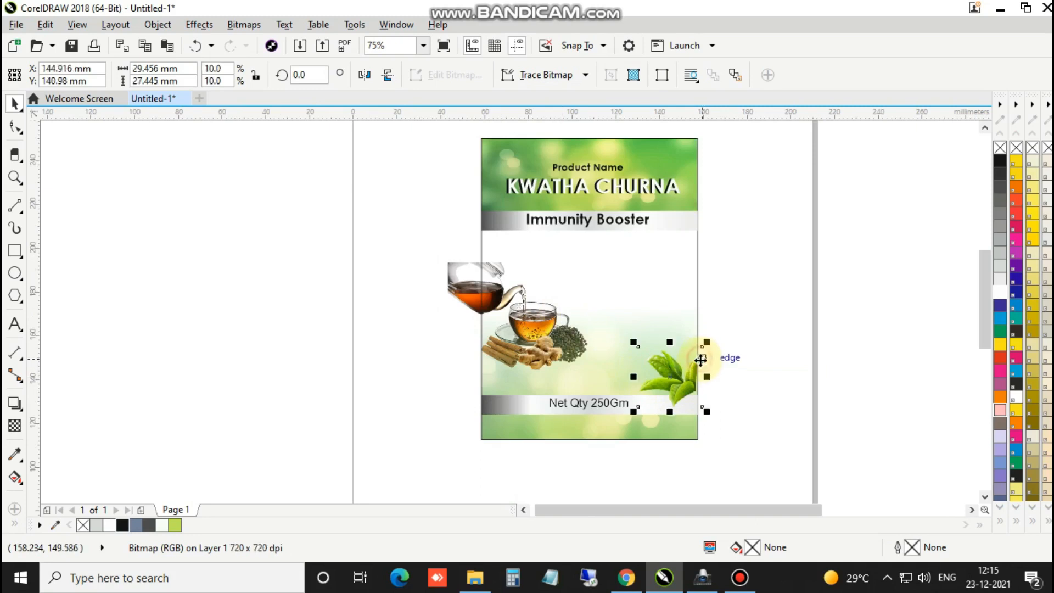
pyautogui.keyDown('shift'); pyautogui.click(445, 274); pyautogui.keyUp('shift')
pyautogui.rightClick(446, 270)
pyautogui.click(489, 160)
pyautogui.click(568, 297)
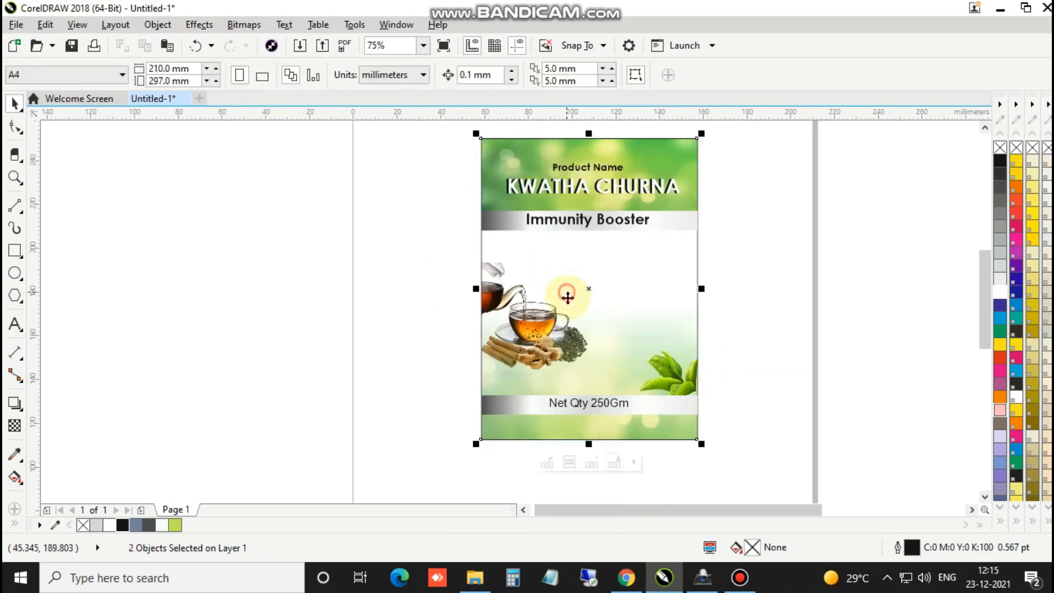
pyautogui.click(460, 340)
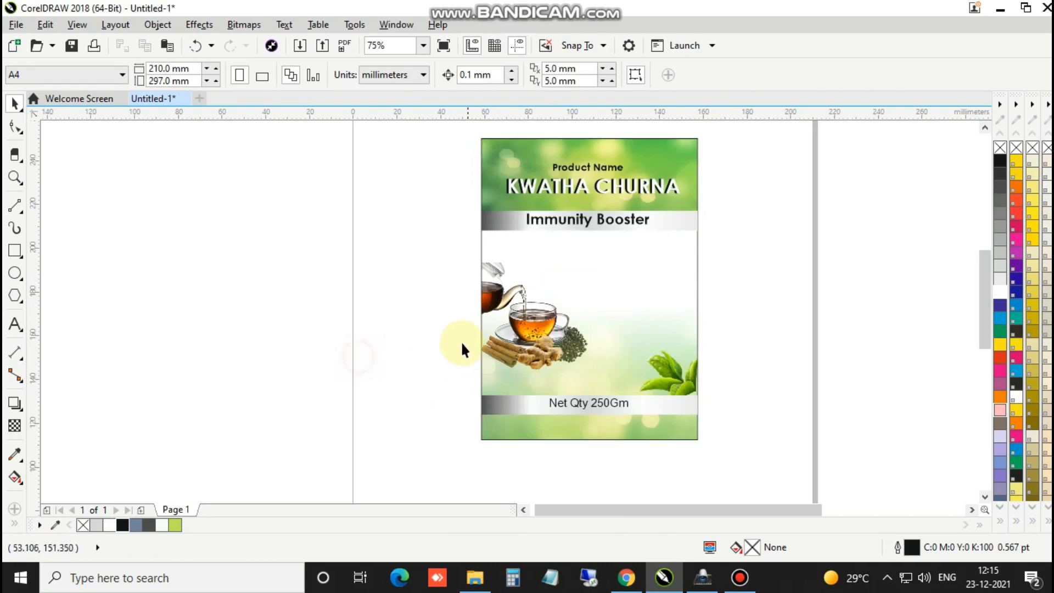
# Step: Edit the PowerClip contents, move the teapot-and-cup image about 5 mm to the right, and finish editing
pyautogui.click(501, 299)
pyautogui.click(549, 461)
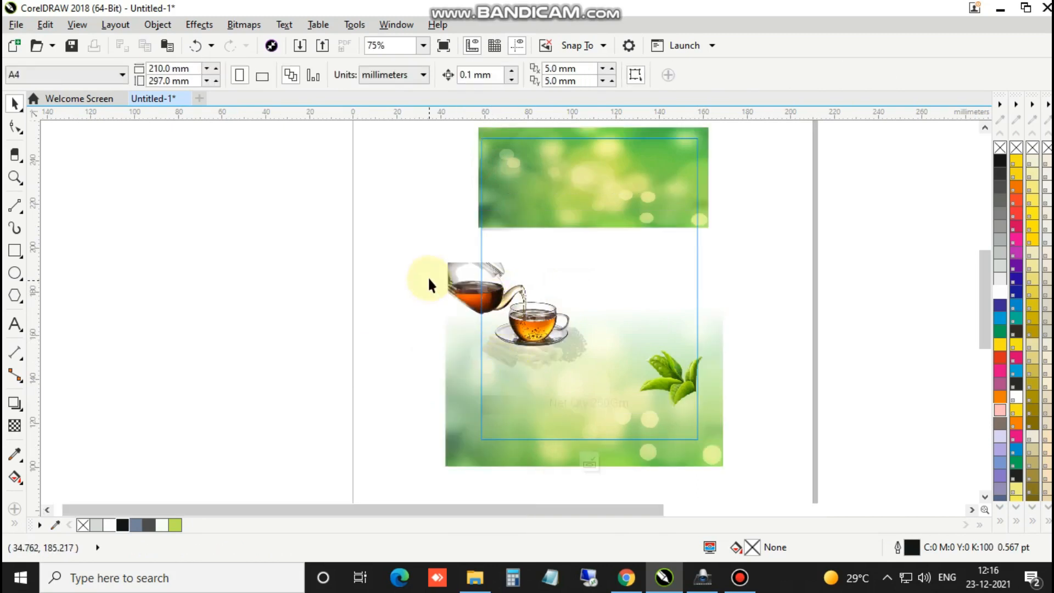
pyautogui.click(444, 293)
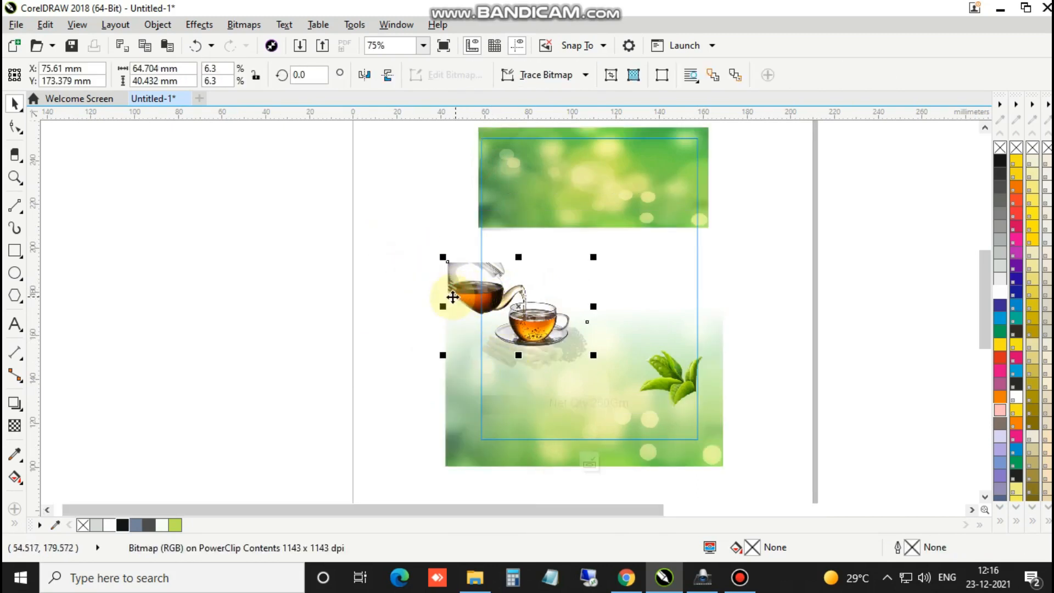
pyautogui.moveTo(445, 294); pyautogui.dragTo(460, 291)
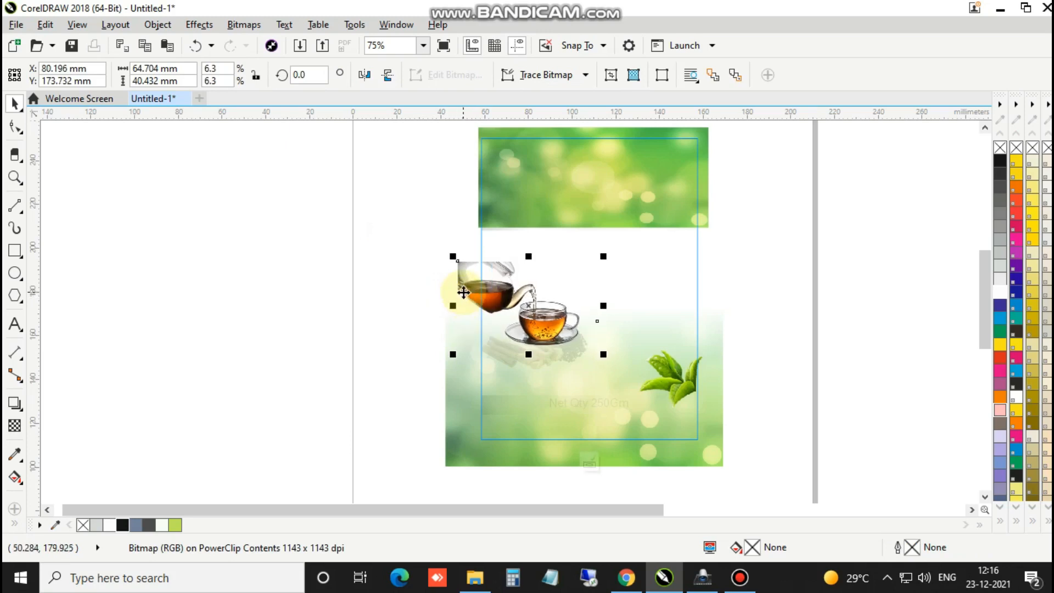
pyautogui.click(461, 304)
pyautogui.click(589, 464)
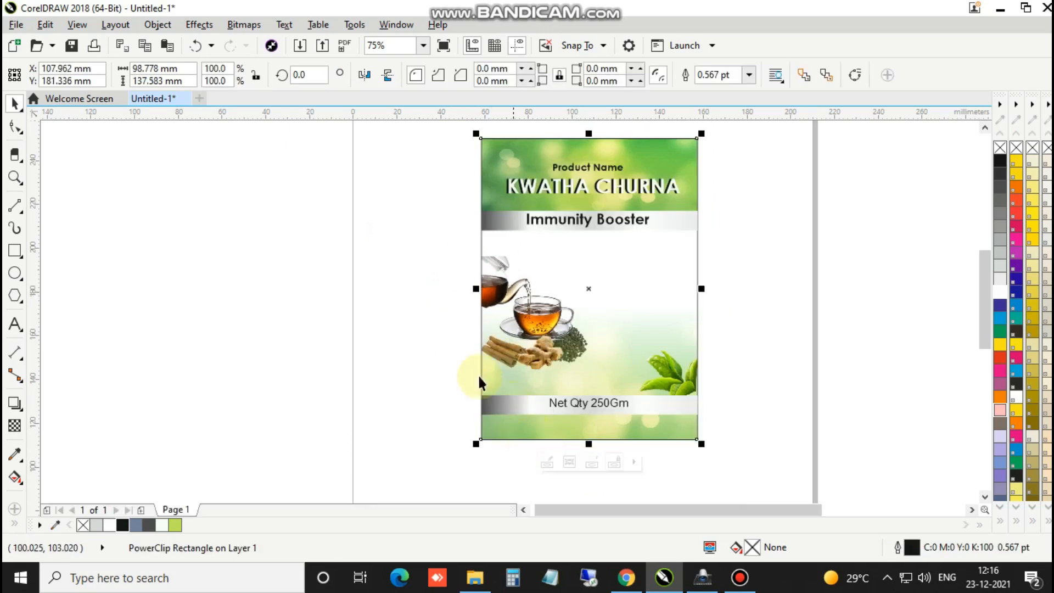
pyautogui.moveTo(424, 318); pyautogui.dragTo(642, 389)
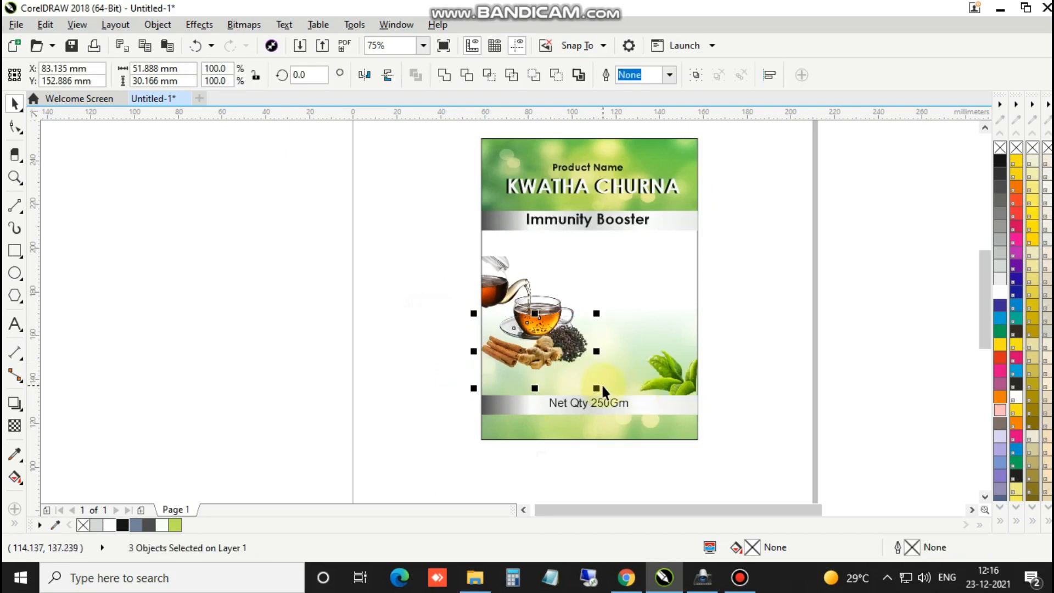
pyautogui.click(744, 334)
pyautogui.press('F3')
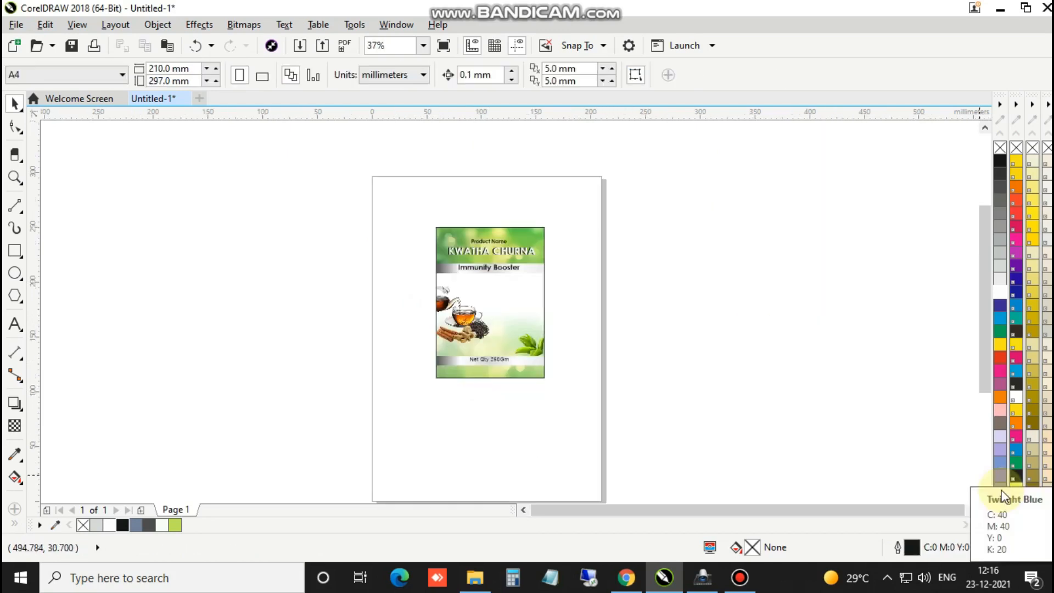
# Step: Draw a rectangle about 99.7 x 13.4 mm on top of the label's upper edge and convert it to curves
pyautogui.scroll(1, 467, 229)
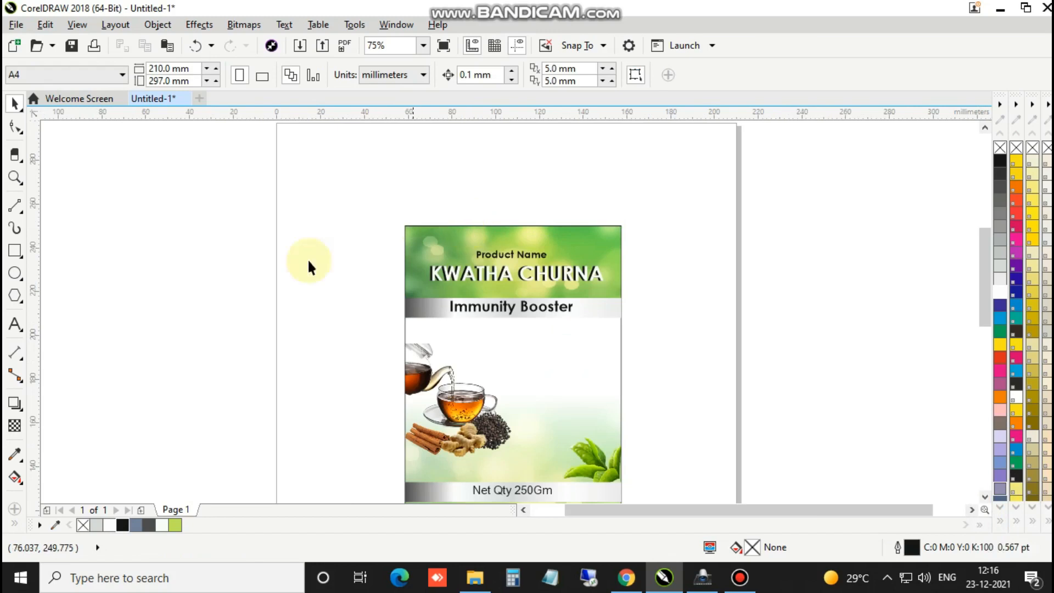
pyautogui.click(14, 250)
pyautogui.moveTo(405, 226); pyautogui.dragTo(623, 196)
pyautogui.click(15, 103)
pyautogui.hotkey('ctrl', 'q')
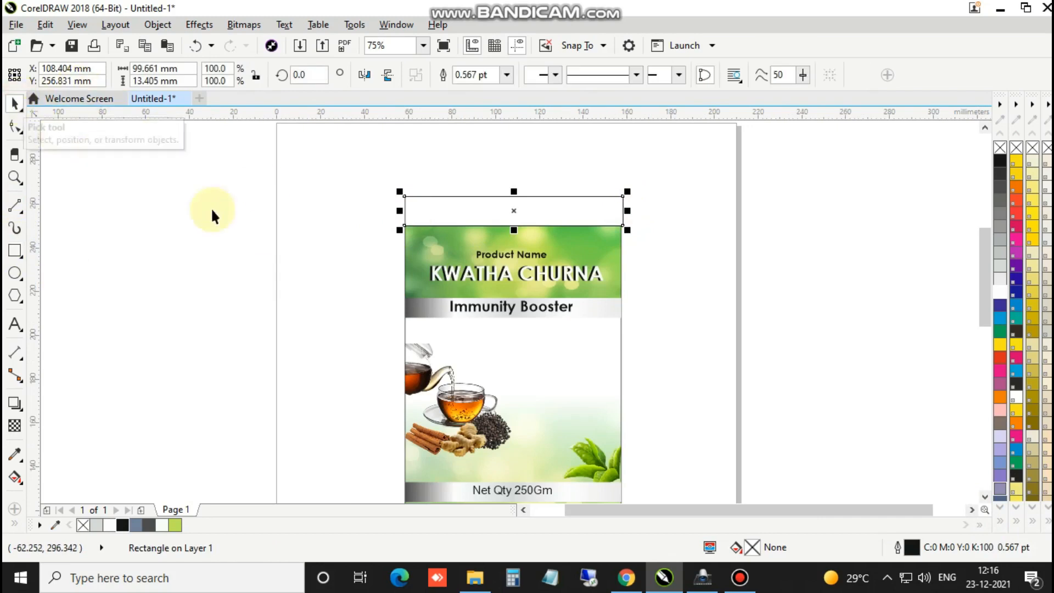
# Step: Slant the new shape's left end by adding a node on its top edge and deleting its upper-left corner node
pyautogui.scroll(2, 376, 185)
pyautogui.click(491, 209)
pyautogui.doubleClick(482, 206)
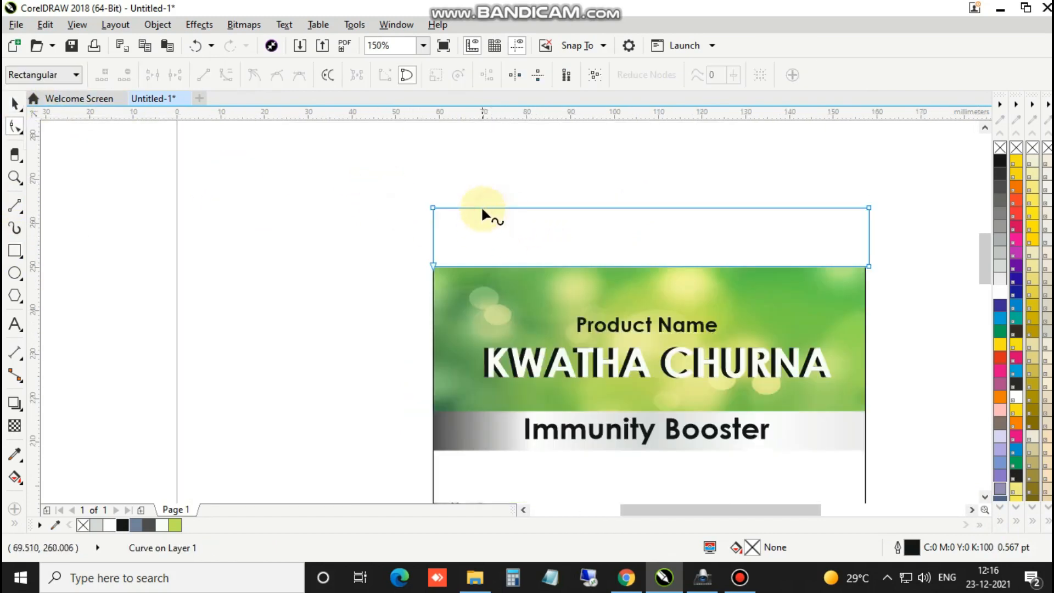
pyautogui.click(432, 210)
pyautogui.press('Delete')
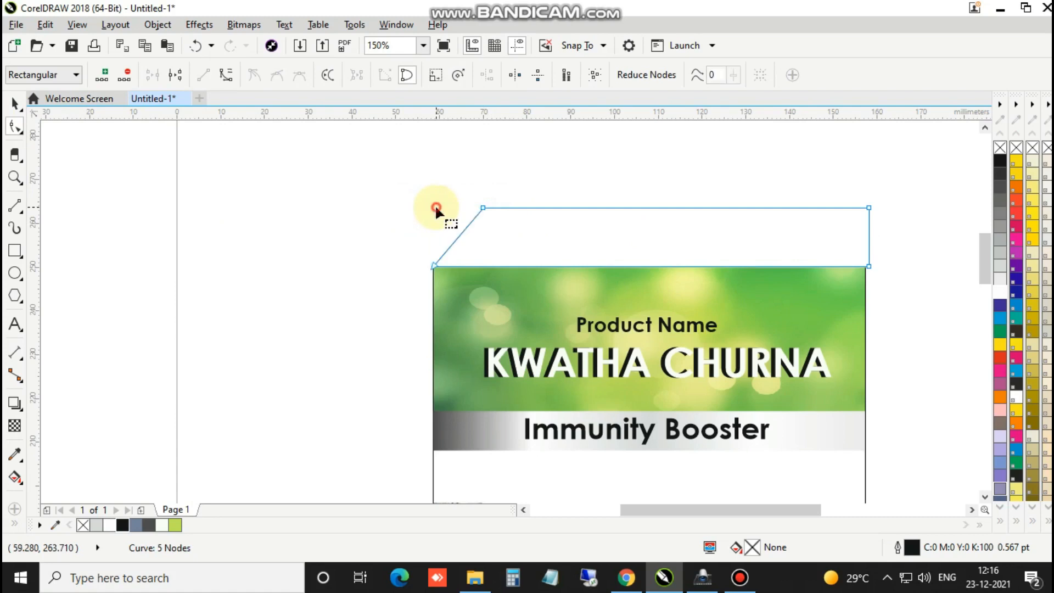
pyautogui.click(15, 103)
# Step: Place a copy of the slanted shape to the right of the original
pyautogui.scroll(-2, 300, 271)
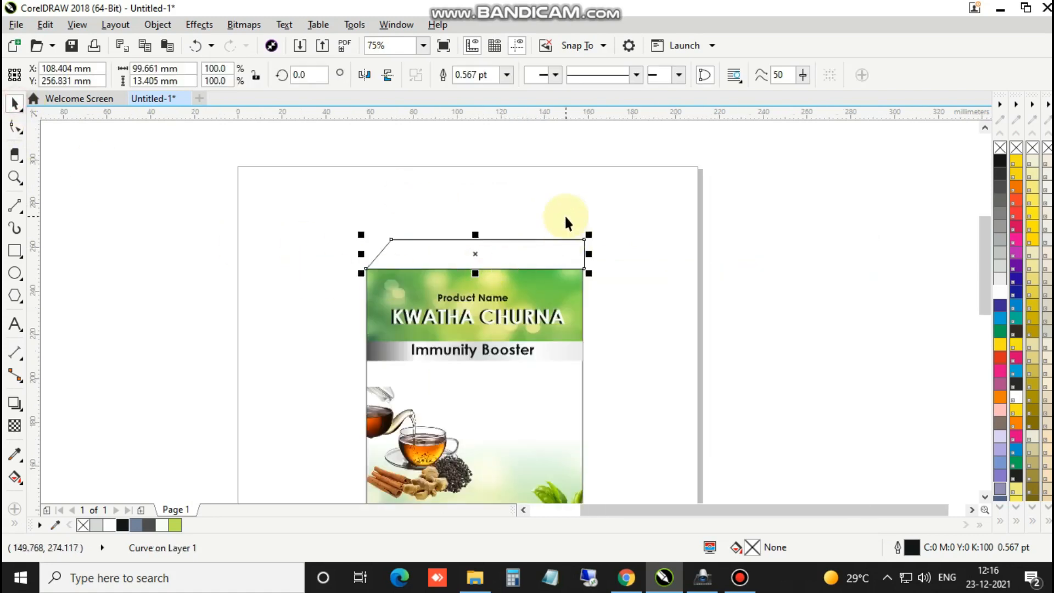
pyautogui.moveTo(403, 263); pyautogui.dragTo(640, 270)
pyautogui.rightClick(640, 271)
# Step: Narrow the original slanted shape to about 98.8 mm so its right end lines up with the label's right edge
pyautogui.scroll(2, 609, 323)
pyautogui.click(485, 246)
pyautogui.scroll(2, 494, 246)
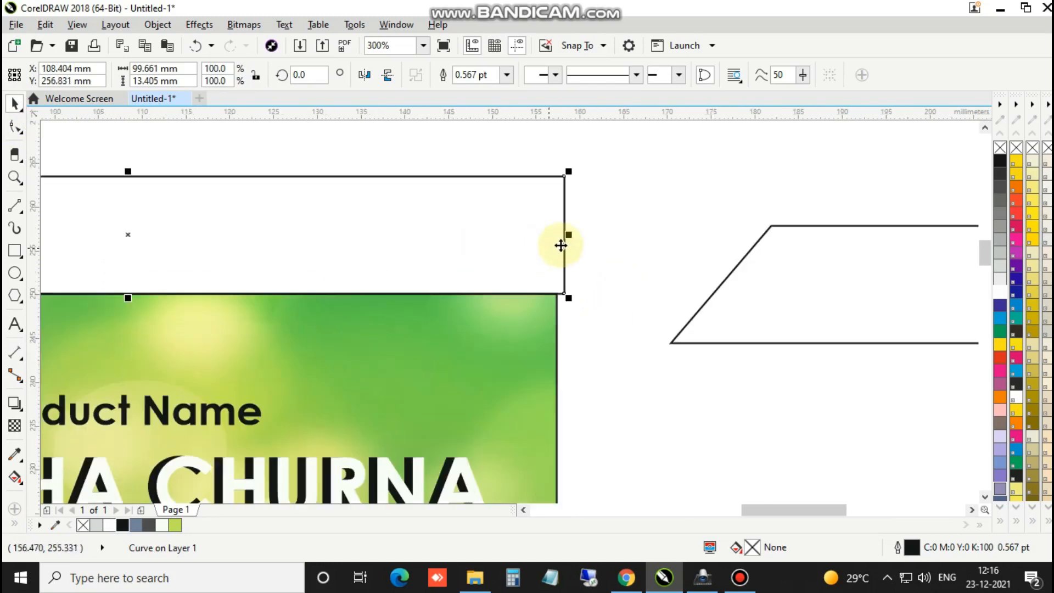
pyautogui.moveTo(571, 234); pyautogui.dragTo(561, 297)
# Step: Snap the copy's lower-left corner to the label's upper-right corner and move the original's upper-right node onto the copy's upper-left corner
pyautogui.click(773, 321)
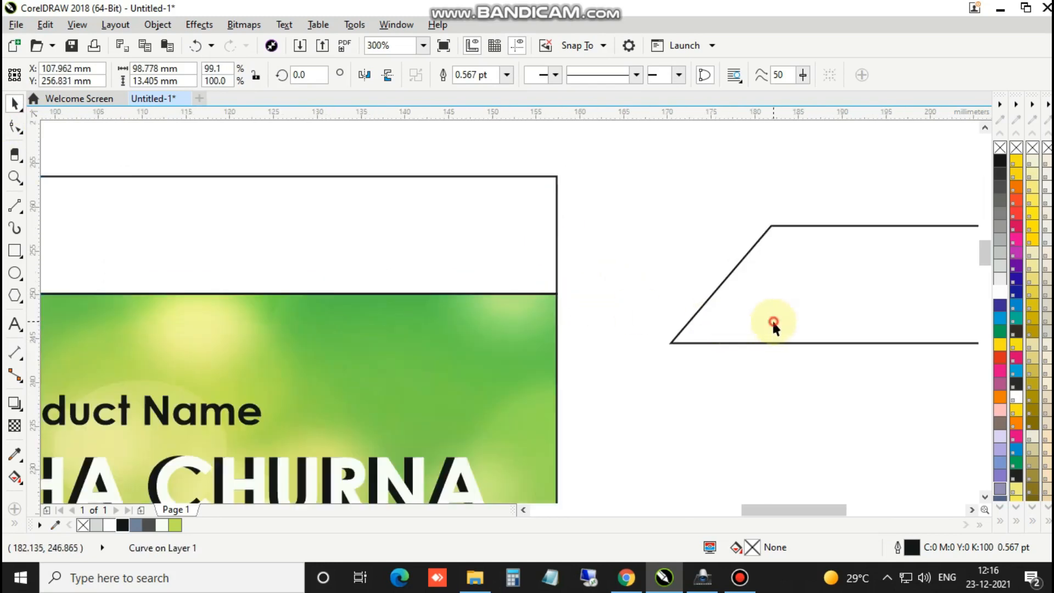
pyautogui.moveTo(673, 343); pyautogui.dragTo(557, 294)
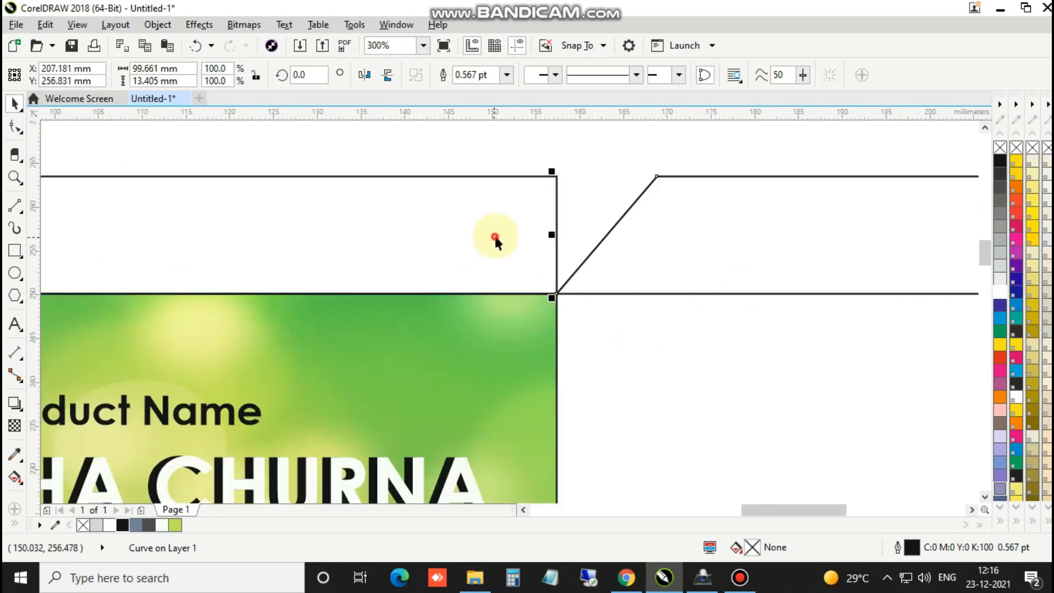
pyautogui.press('F10')
pyautogui.click(531, 201)
pyautogui.moveTo(556, 175); pyautogui.dragTo(657, 176)
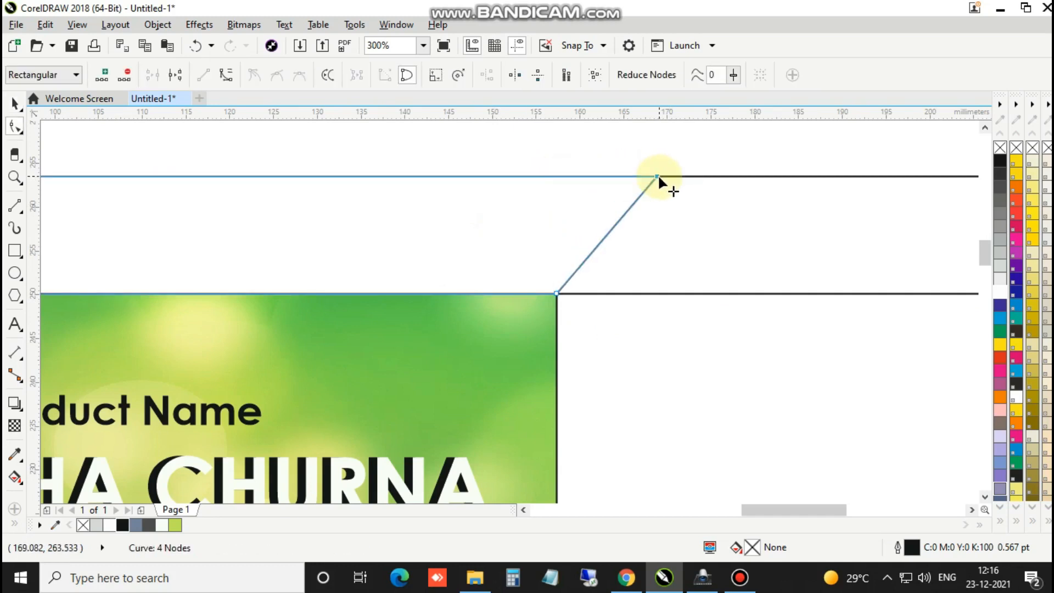
pyautogui.click(15, 103)
# Step: Delete the helper copy beside the parallelogram above the label
pyautogui.scroll(-2, 476, 226)
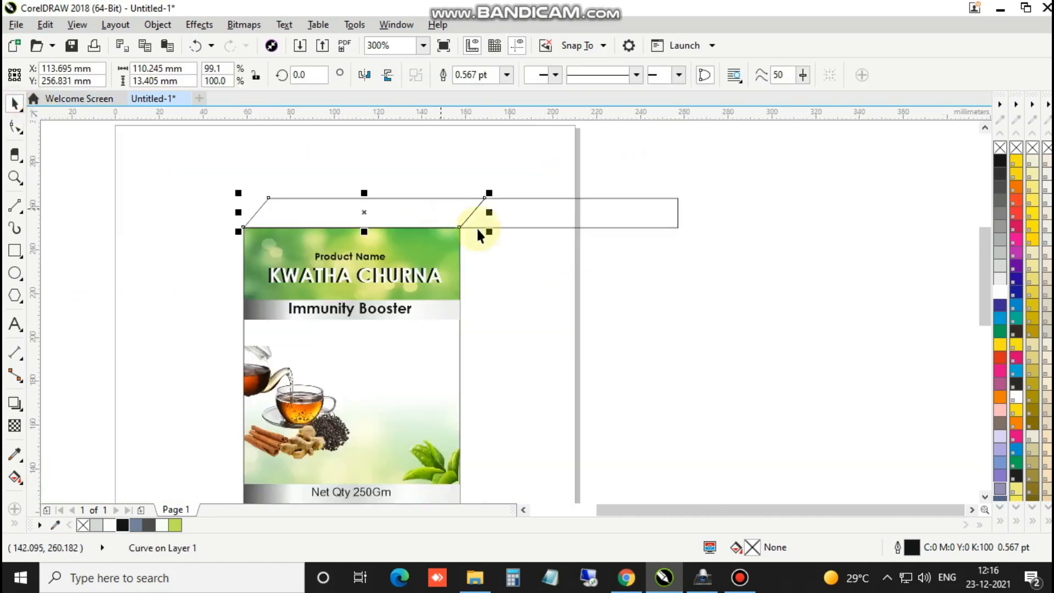
pyautogui.click(642, 242)
pyautogui.moveTo(760, 150); pyautogui.dragTo(440, 246)
pyautogui.press('Delete')
# Step: Copy the parallelogram and snap the copy's lower-left corner to the label's lower-right corner
pyautogui.click(420, 204)
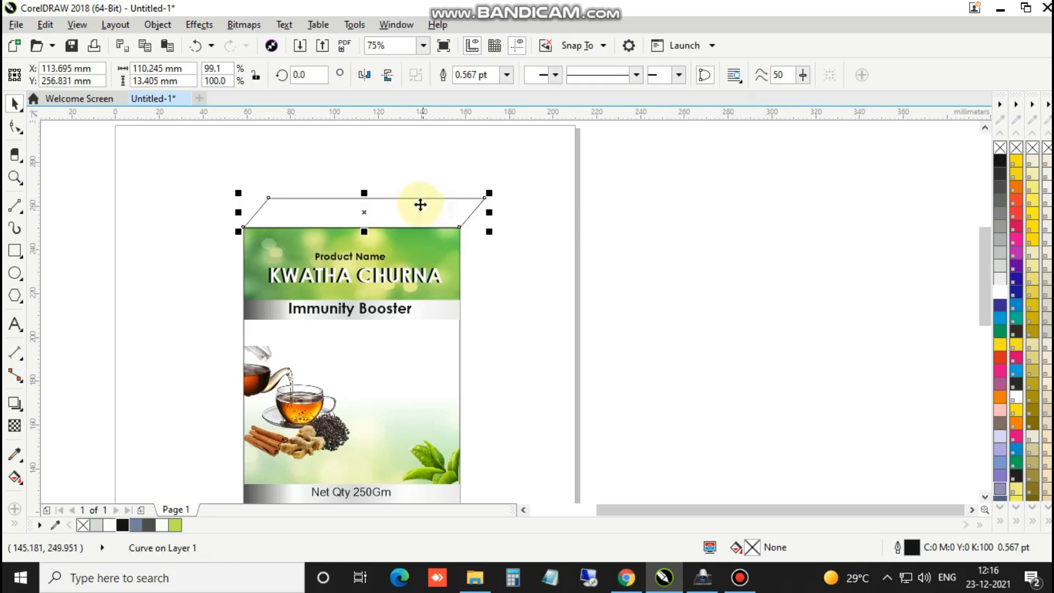
pyautogui.moveTo(294, 219); pyautogui.dragTo(594, 447)
pyautogui.scroll(-2, 496, 373)
pyautogui.scroll(4, 535, 307)
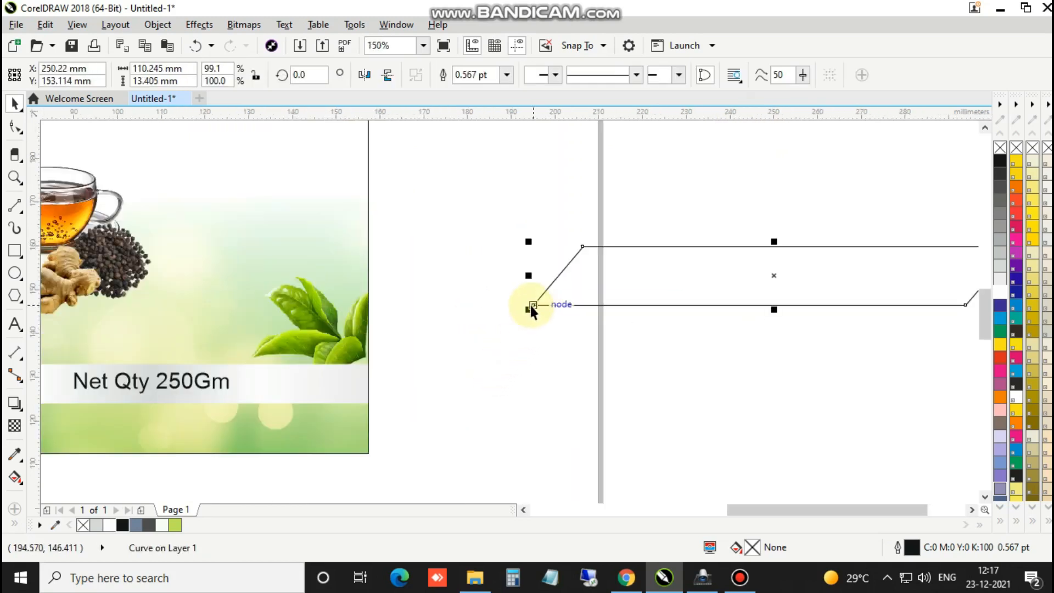
pyautogui.scroll(-1, 530, 306)
pyautogui.moveTo(531, 305); pyautogui.dragTo(393, 449)
pyautogui.scroll(-1, 426, 431)
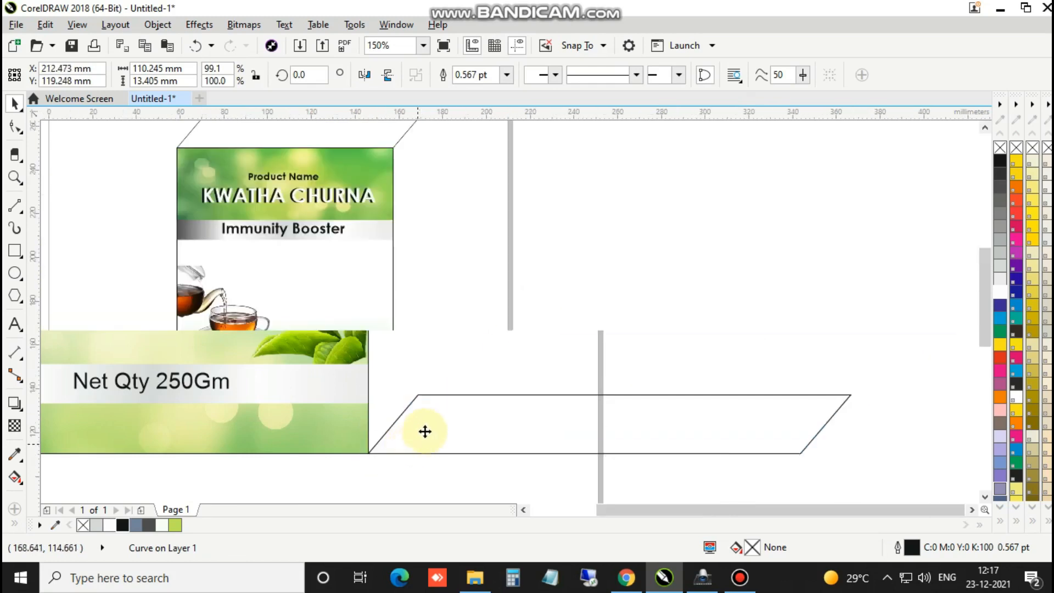
pyautogui.scroll(-2, 434, 343)
pyautogui.scroll(2, 308, 282)
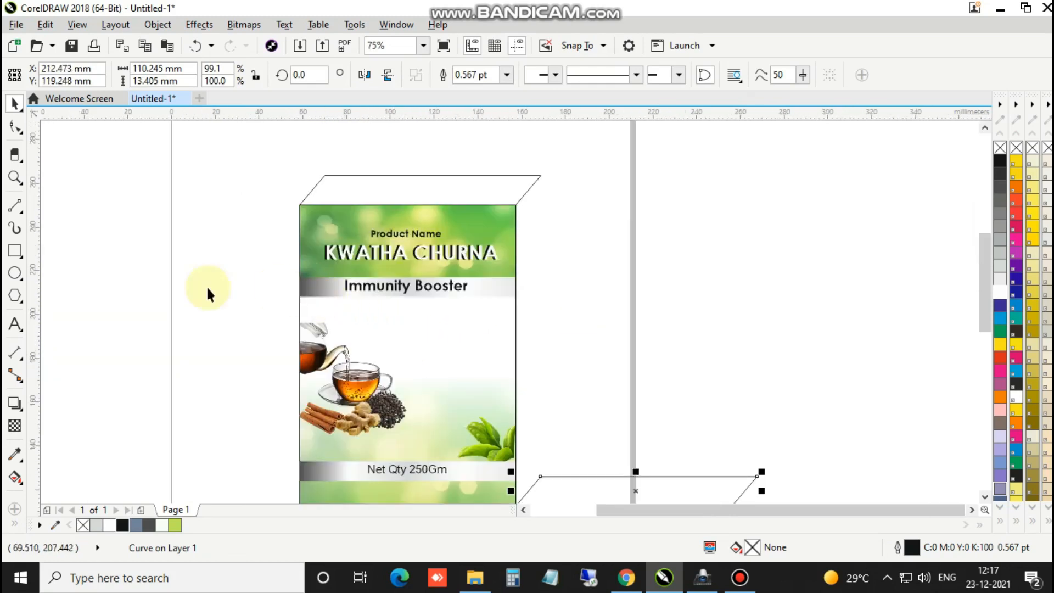
# Step: Draw a straight line about 137.6 mm long from the top parallelogram's upper-right corner down to the lower parallelogram's upper-left corner
pyautogui.click(205, 288)
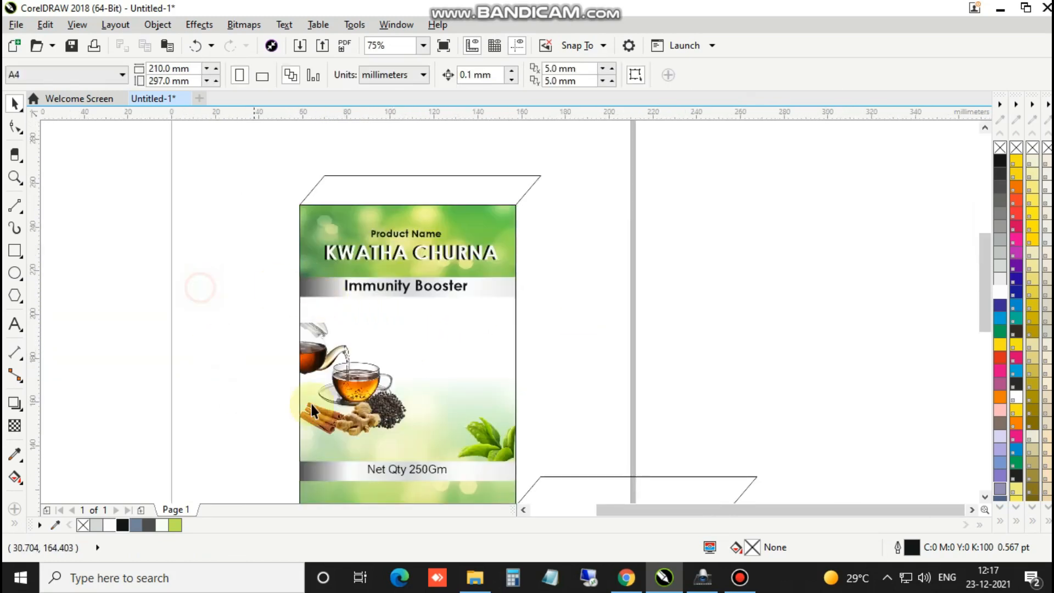
pyautogui.click(16, 207)
pyautogui.moveTo(541, 177); pyautogui.dragTo(540, 477)
pyautogui.click(16, 103)
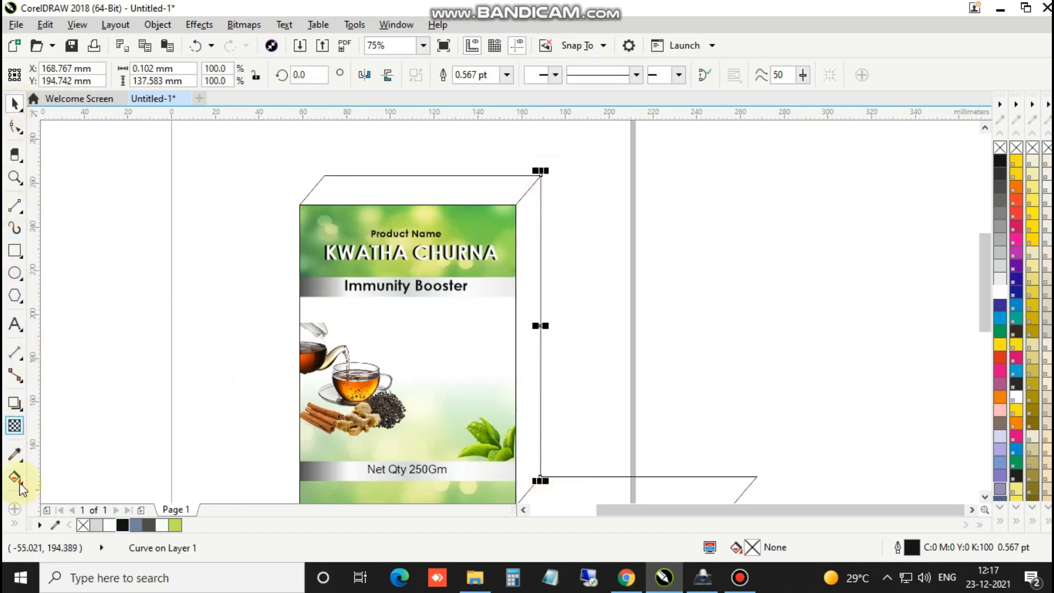
# Step: Create the box's side face with Smart Fill in the enclosed area right of the label, using the blue-grey fill
pyautogui.click(42, 510)
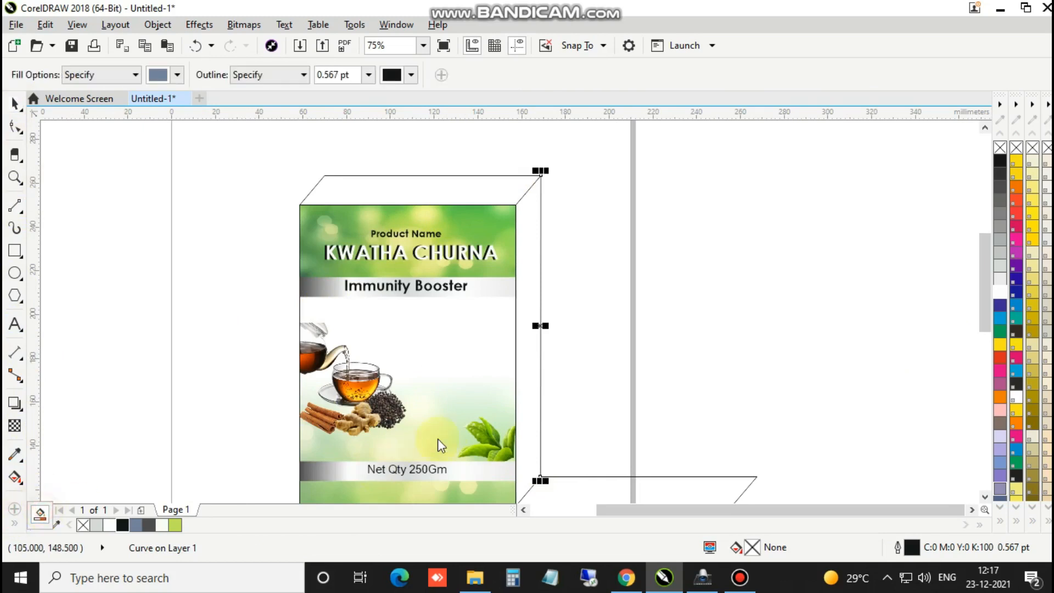
pyautogui.click(524, 383)
pyautogui.click(16, 104)
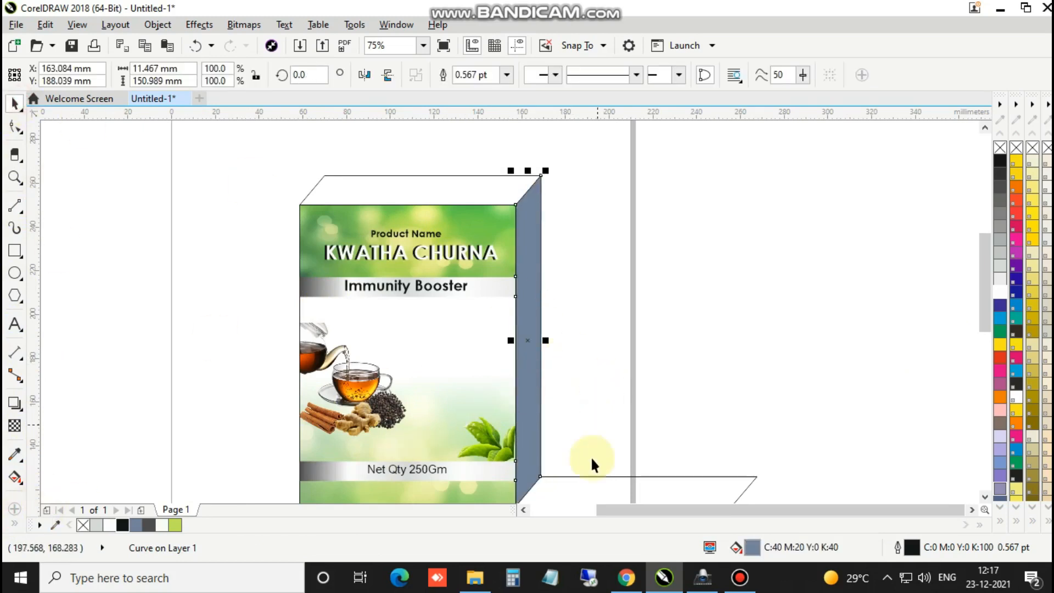
# Step: Delete the lower guide parallelogram beside the box
pyautogui.click(584, 477)
pyautogui.press('Delete')
pyautogui.scroll(-1, 588, 289)
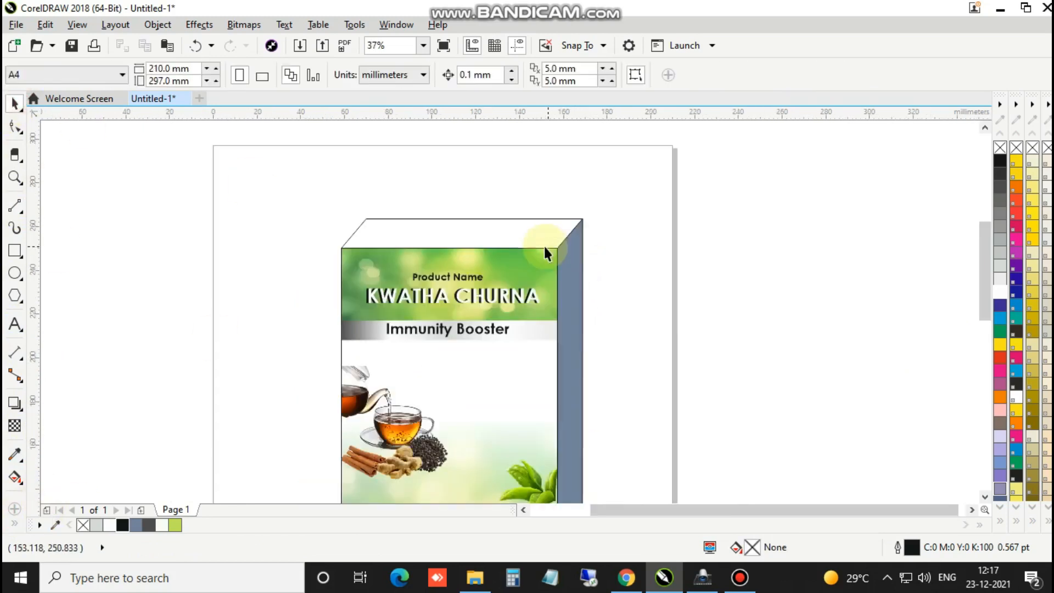
# Step: Sample the light yellow-green (C29 M0 Y62 K0) from the label background and fill the box's top and side faces with it
pyautogui.click(471, 240)
pyautogui.click(14, 453)
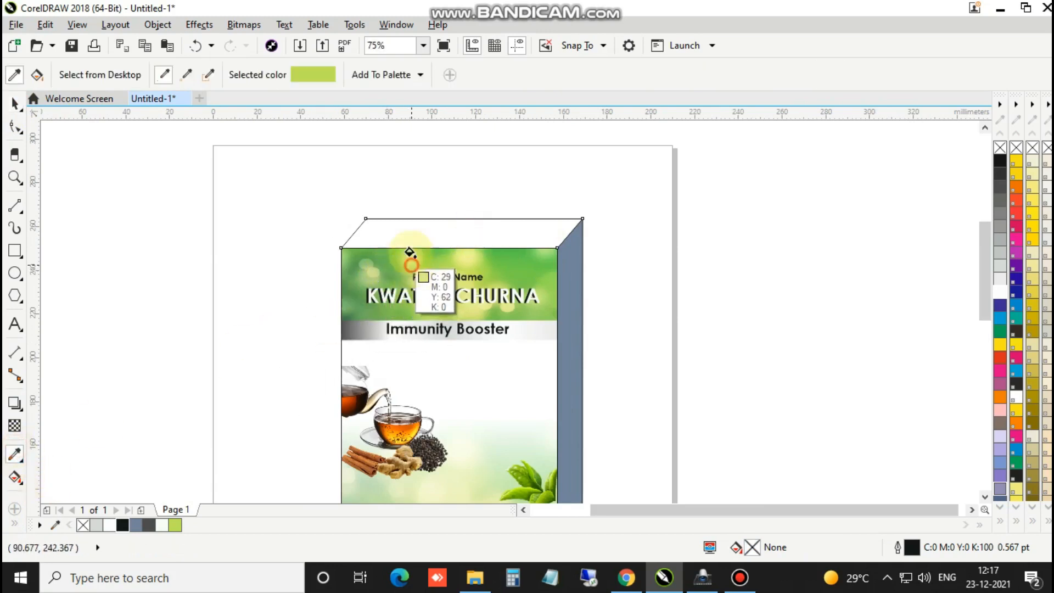
pyautogui.click(417, 232)
pyautogui.click(417, 232)
pyautogui.click(565, 318)
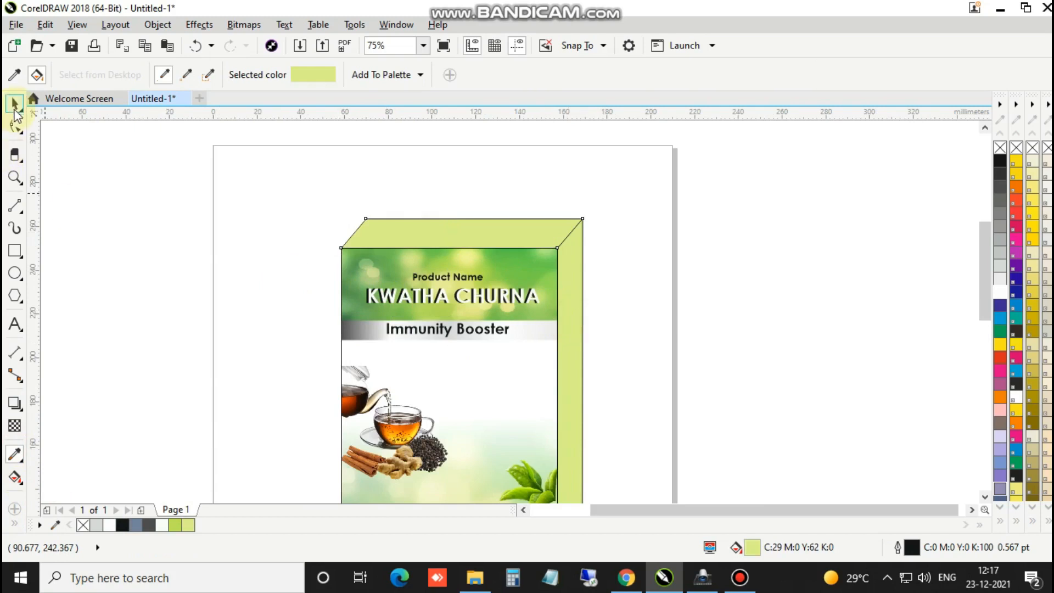
pyautogui.click(14, 103)
pyautogui.click(643, 248)
pyautogui.scroll(-1, 521, 391)
pyautogui.scroll(1, 518, 392)
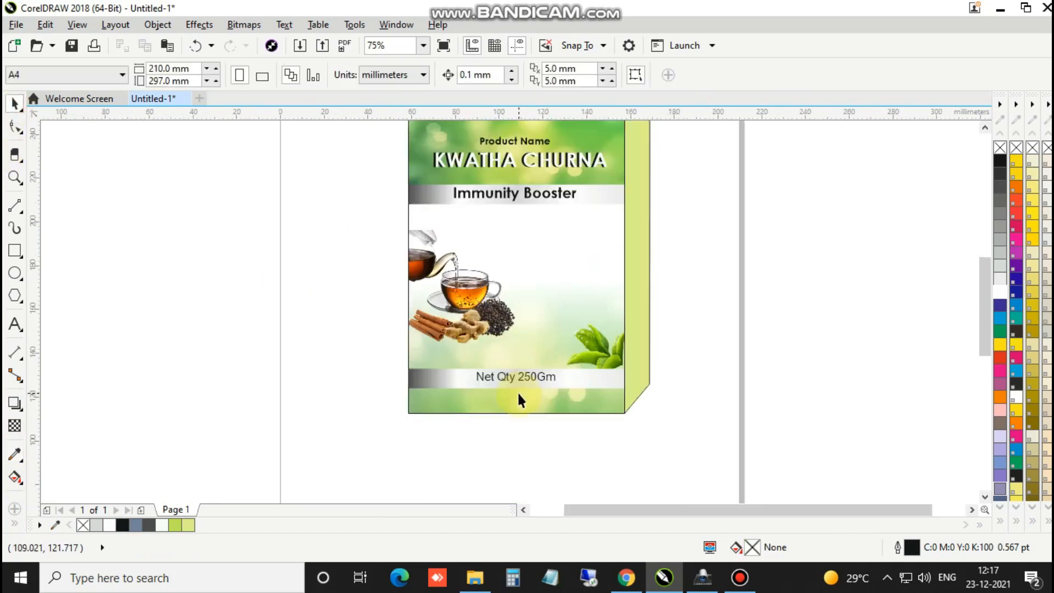
pyautogui.scroll(-1, 520, 398)
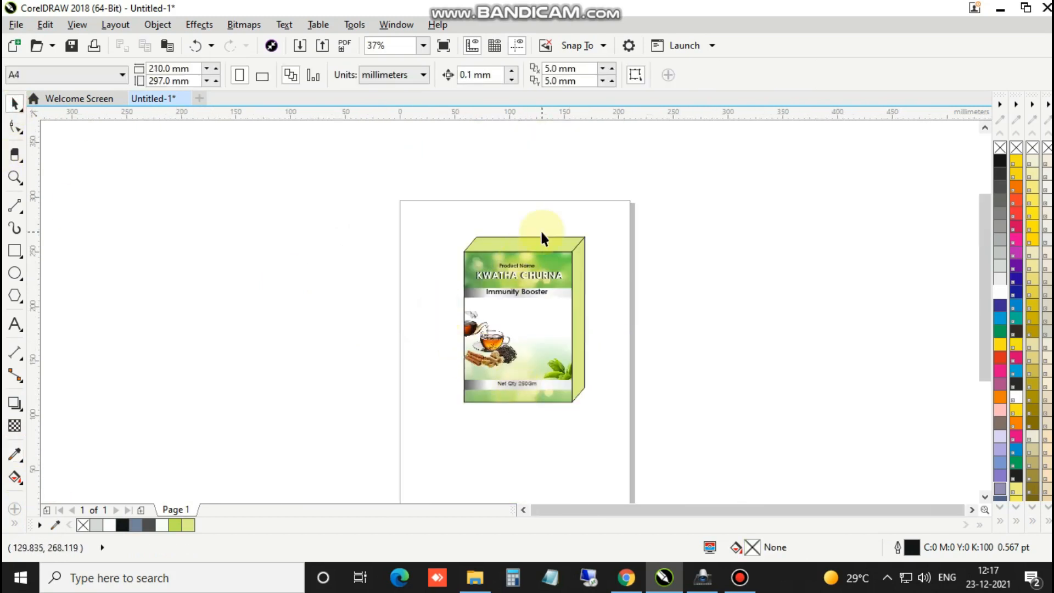
pyautogui.scroll(2, 611, 228)
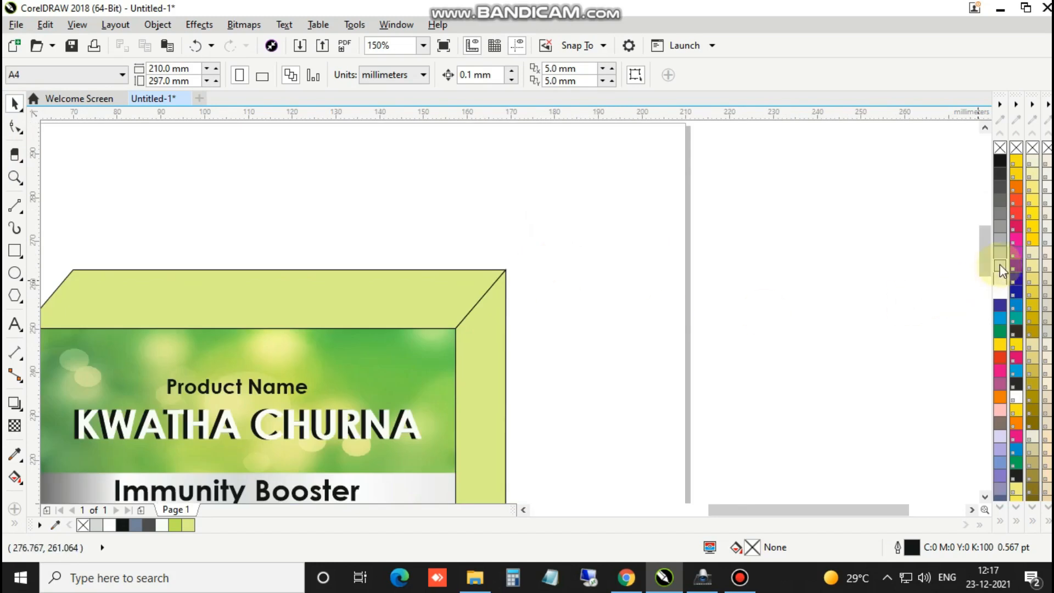
pyautogui.scroll(-1, 491, 293)
pyautogui.click(492, 297)
pyautogui.hotkey('ctrl', 'z')
pyautogui.scroll(-1, 479, 219)
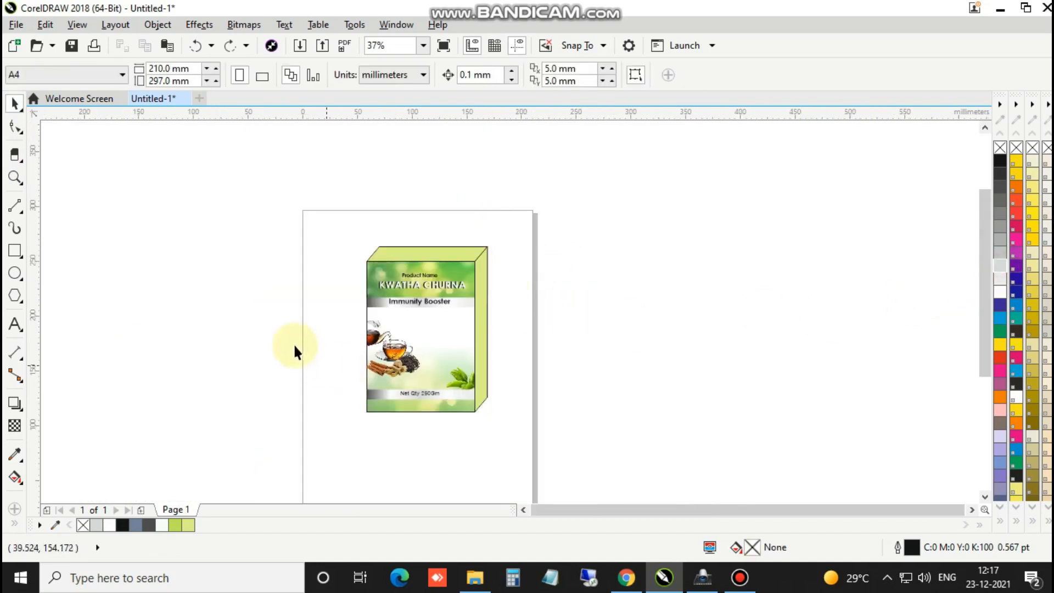
# Step: Copy the green leaf image out of the label's PowerClip contents and paste it into the white area below the Immunity Booster strip's right end
pyautogui.scroll(1, 308, 341)
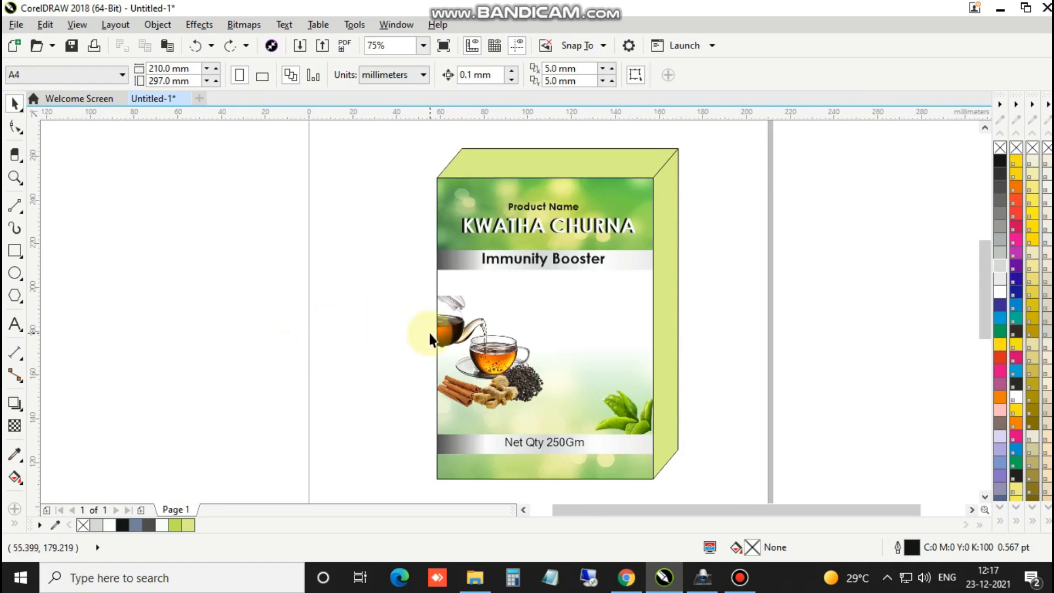
pyautogui.scroll(-1, 429, 331)
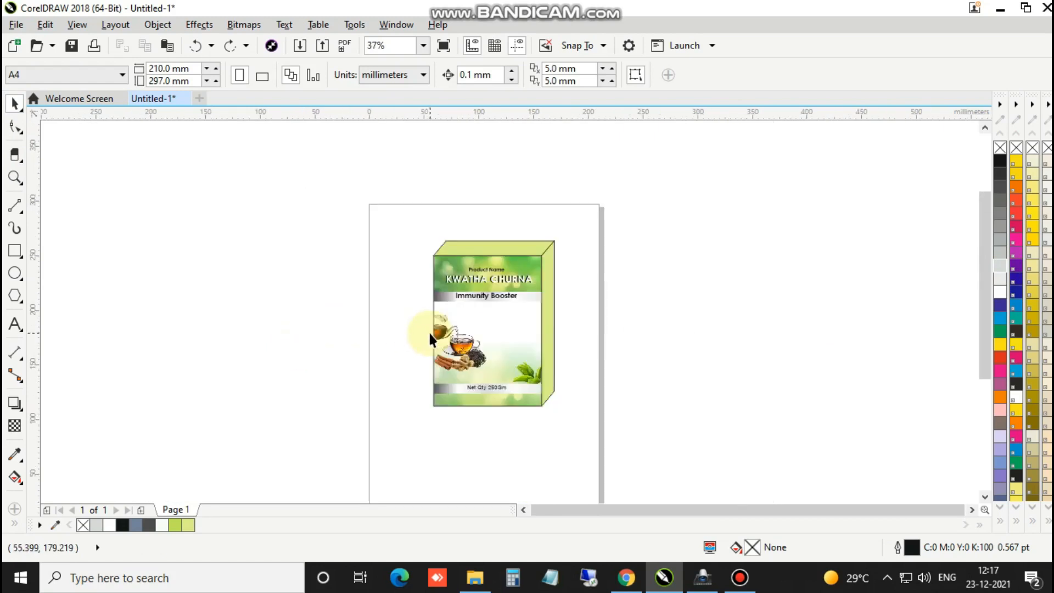
pyautogui.click(525, 374)
pyautogui.click(445, 430)
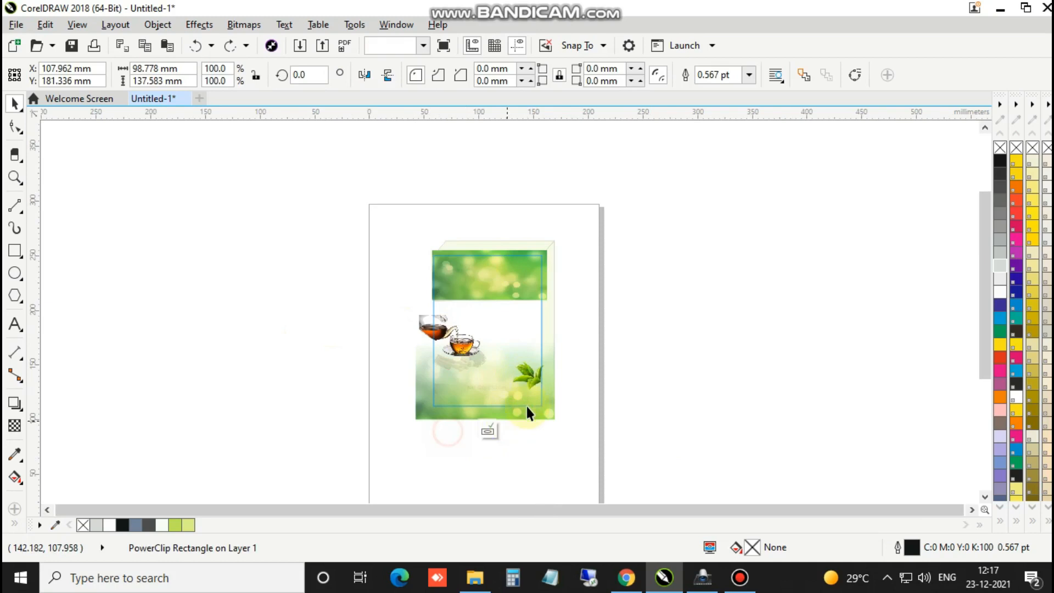
pyautogui.click(528, 379)
pyautogui.click(487, 431)
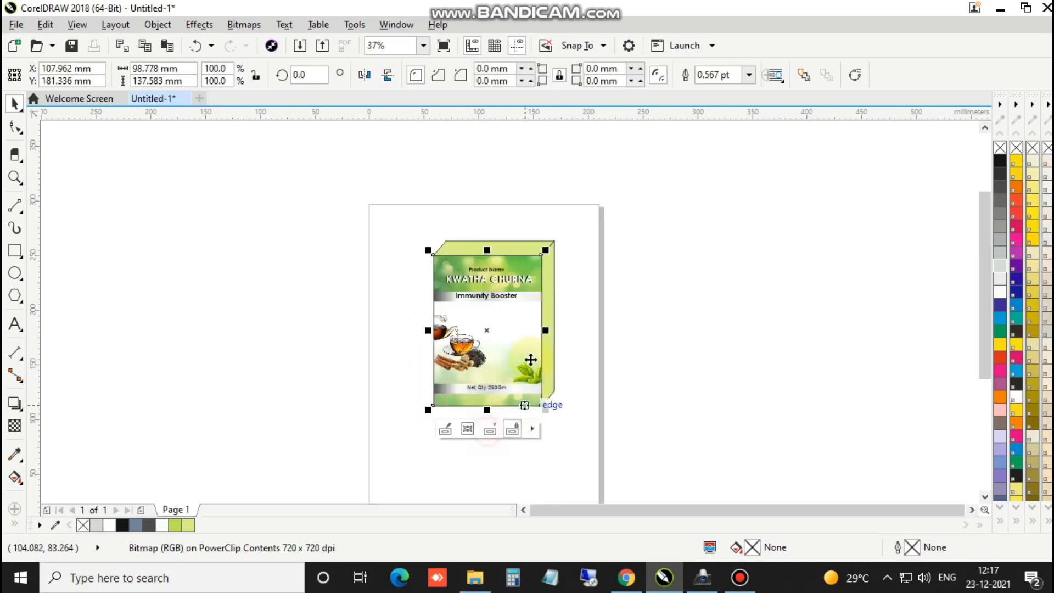
pyautogui.hotkey('ctrl', 'v')
pyautogui.scroll(1, 504, 346)
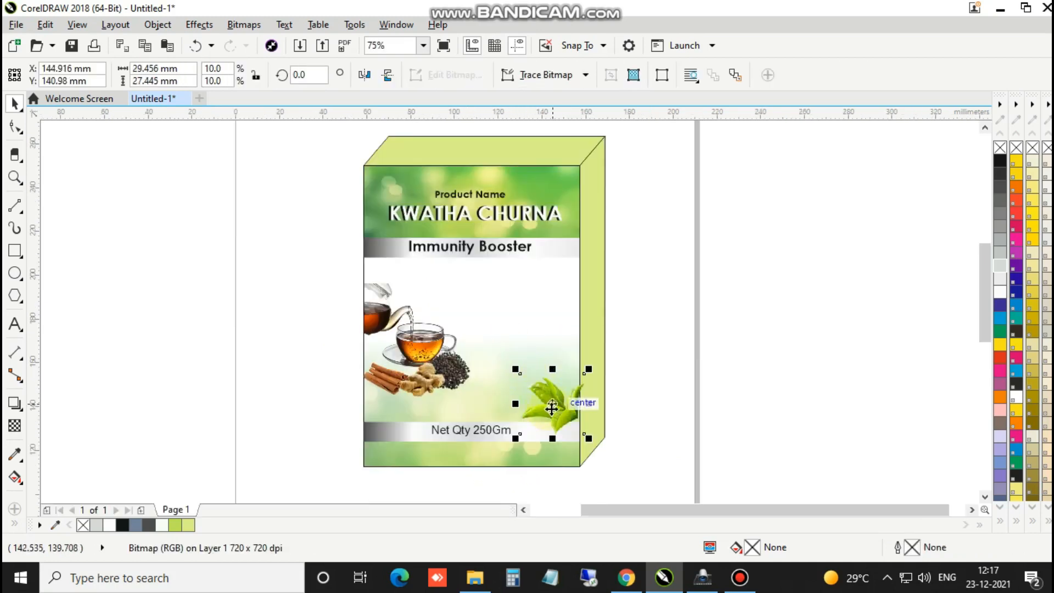
pyautogui.moveTo(552, 406); pyautogui.dragTo(543, 297)
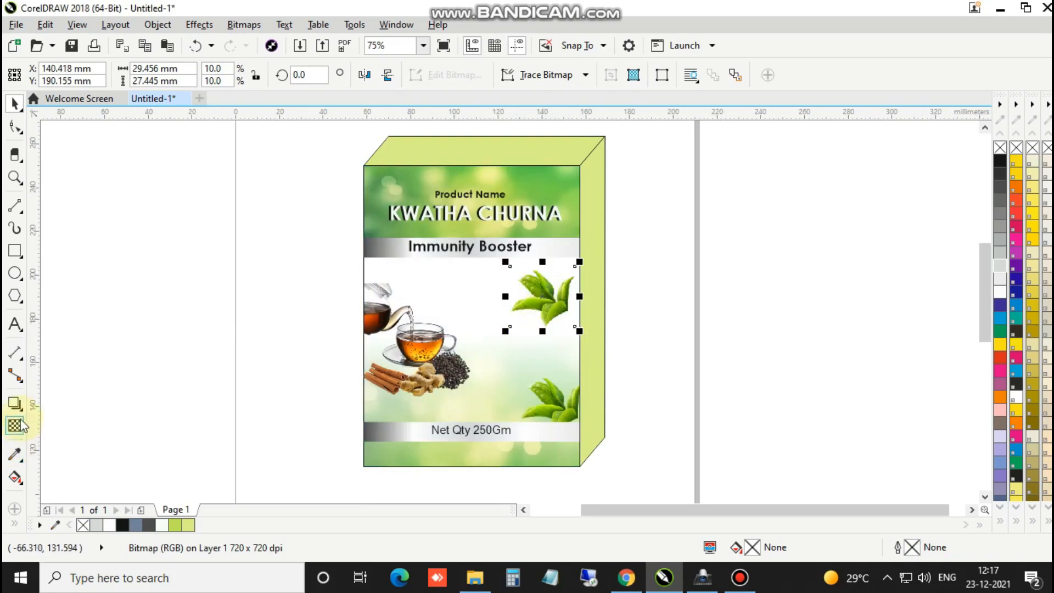
# Step: Apply a uniform transparency of 89 to the pasted leaf image
pyautogui.click(15, 425)
pyautogui.moveTo(535, 351); pyautogui.dragTo(542, 350)
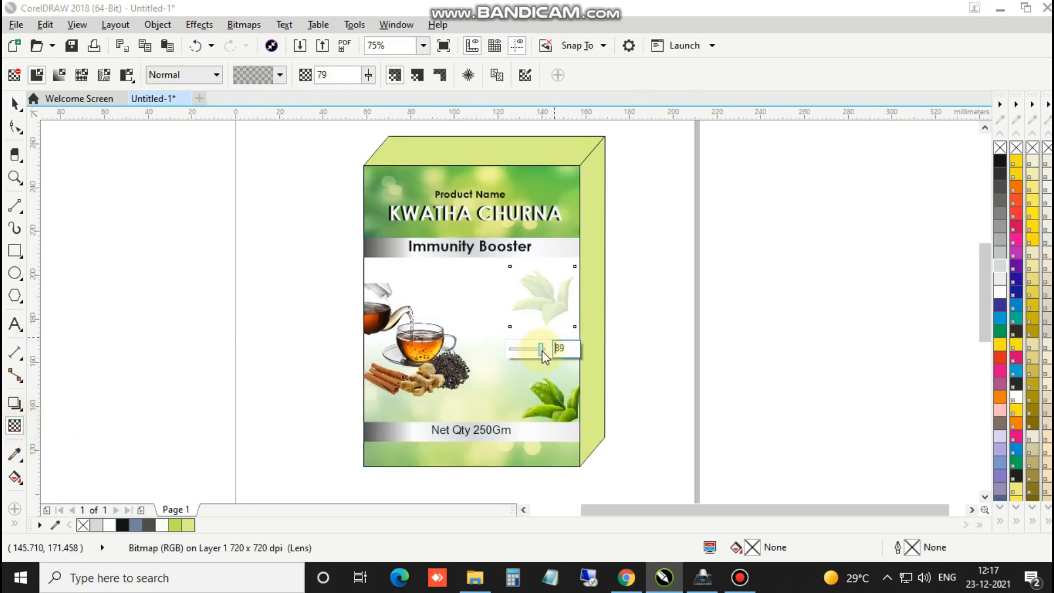
pyautogui.click(14, 104)
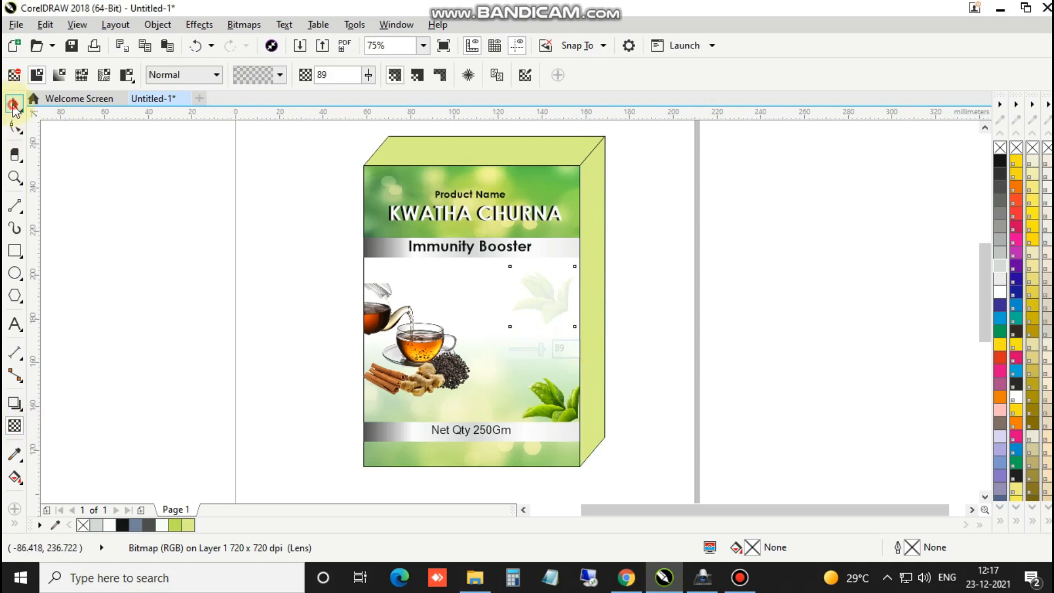
pyautogui.click(687, 330)
# Step: Rotate the faded leaf slightly clockwise, to an angle of about 354 degrees
pyautogui.click(557, 305)
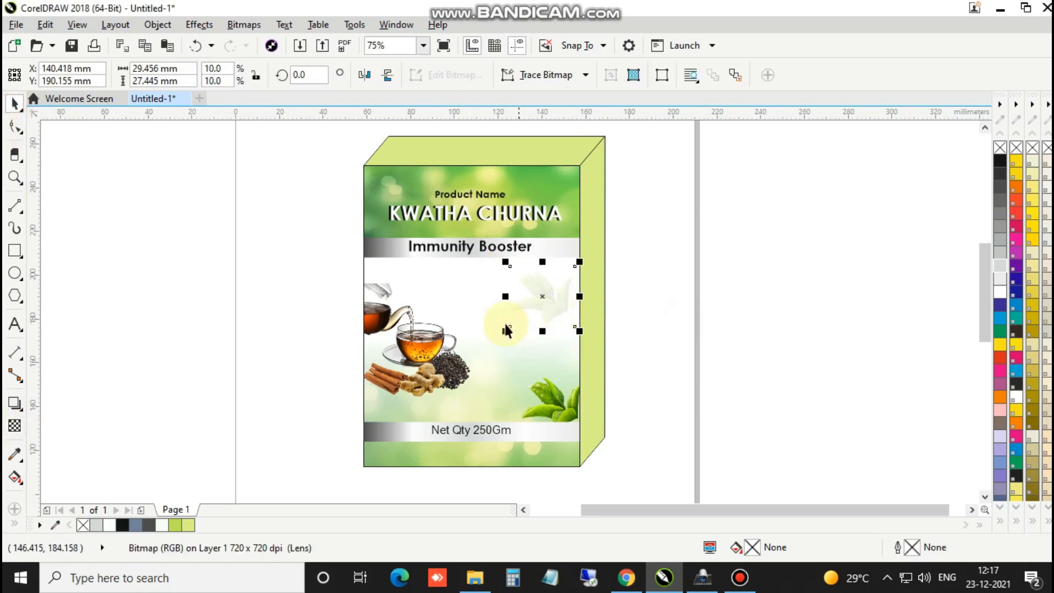
pyautogui.click(527, 311)
pyautogui.moveTo(526, 337); pyautogui.dragTo(489, 311)
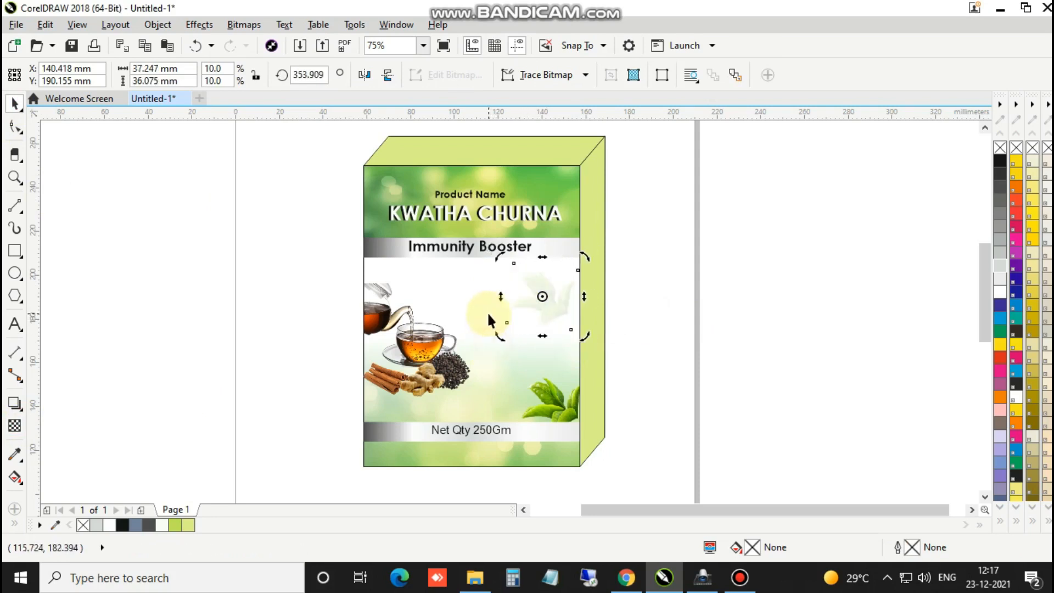
pyautogui.click(663, 244)
# Step: Place a copy of the faded leaf below the spices, overlapping the upper edge of the Net Qty strip
pyautogui.click(540, 307)
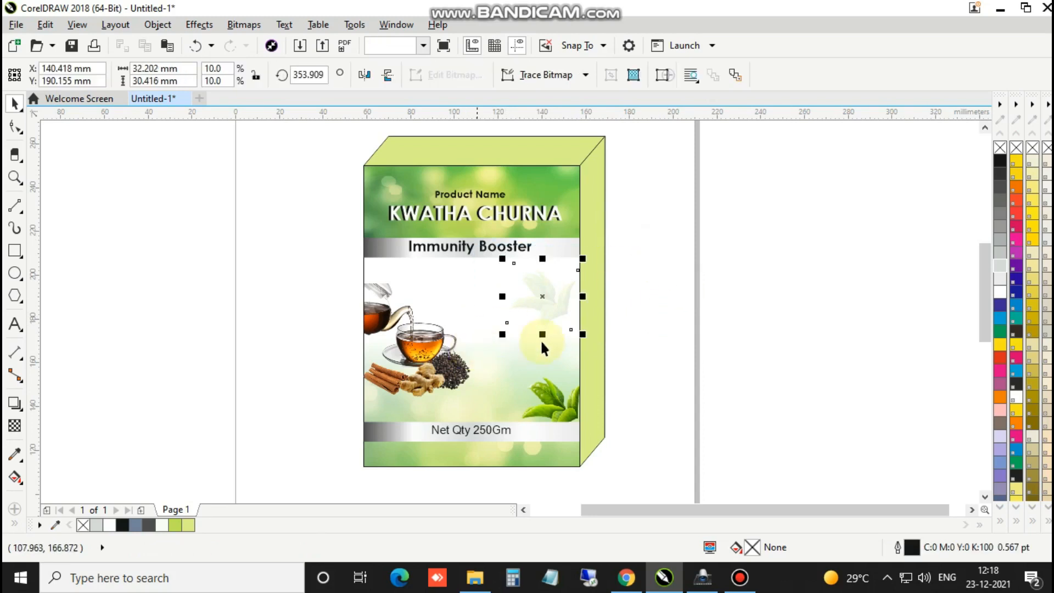
pyautogui.scroll(2, 549, 294)
pyautogui.moveTo(546, 289); pyautogui.dragTo(392, 475)
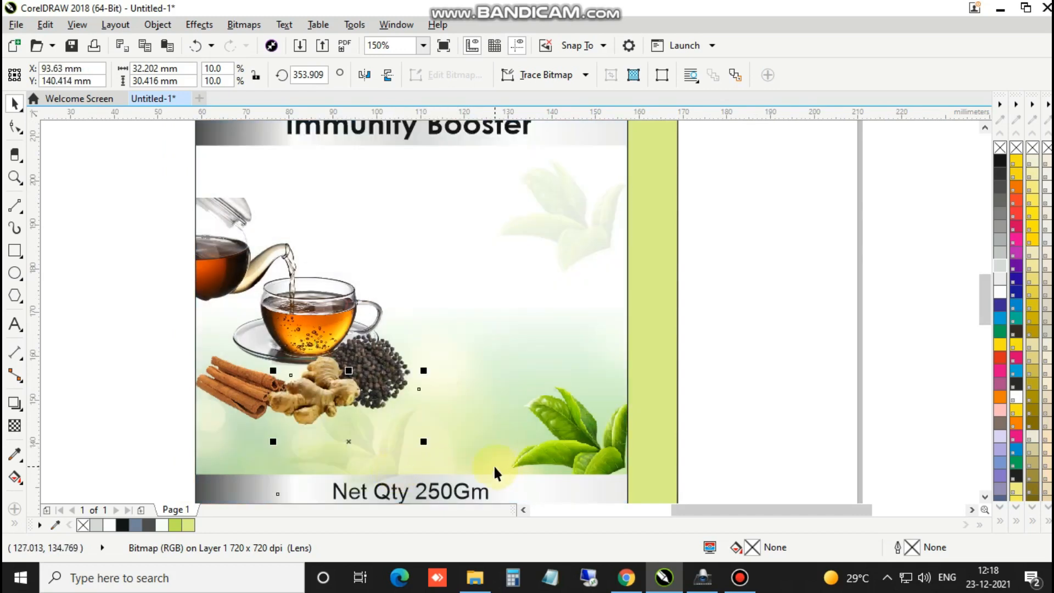
pyautogui.scroll(-2, 493, 463)
# Step: Scale the faded leaf in the upper white area to 50% and scatter small copies of it across the label's right half
pyautogui.click(673, 391)
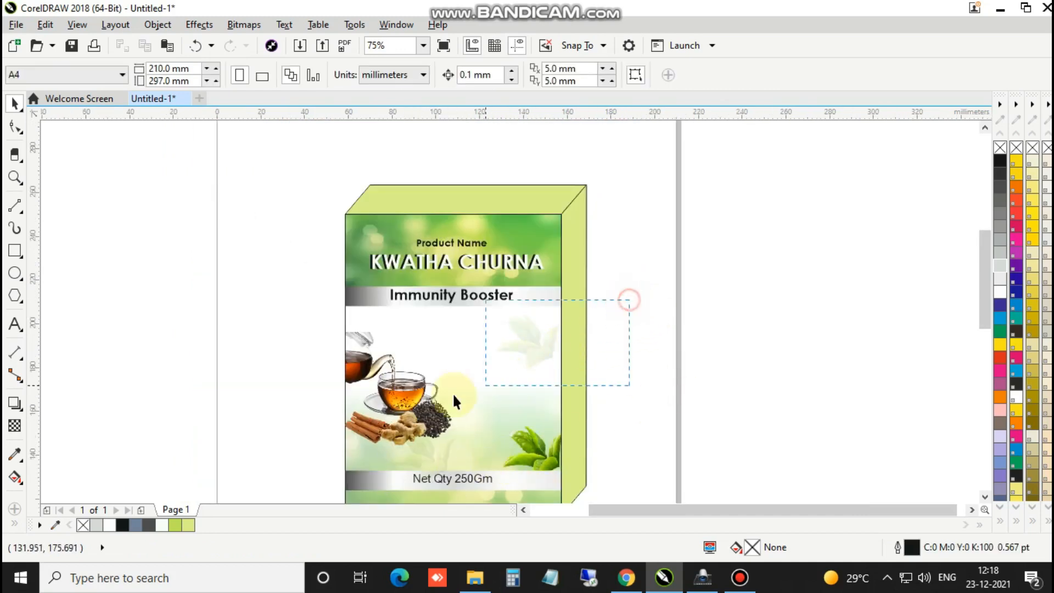
pyautogui.moveTo(453, 401); pyautogui.dragTo(522, 344)
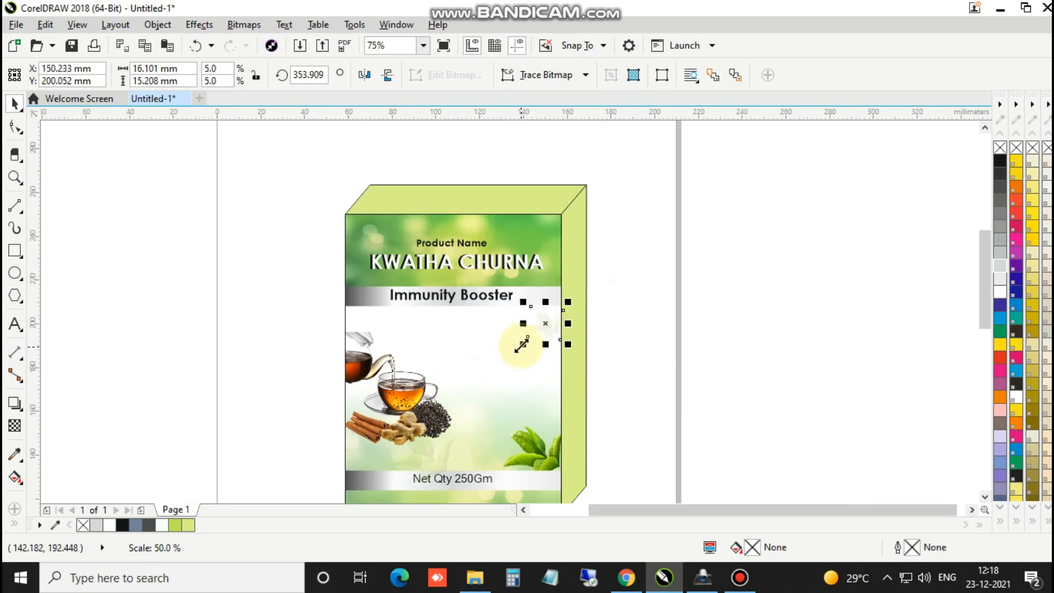
pyautogui.scroll(2, 557, 329)
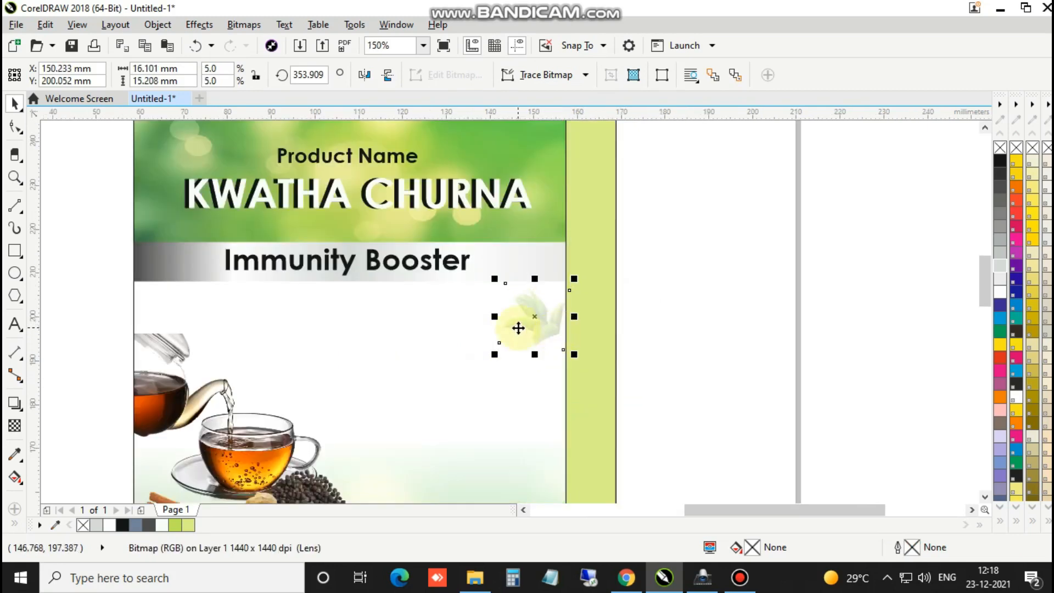
pyautogui.moveTo(527, 393); pyautogui.dragTo(475, 426)
pyautogui.scroll(-2, 472, 329)
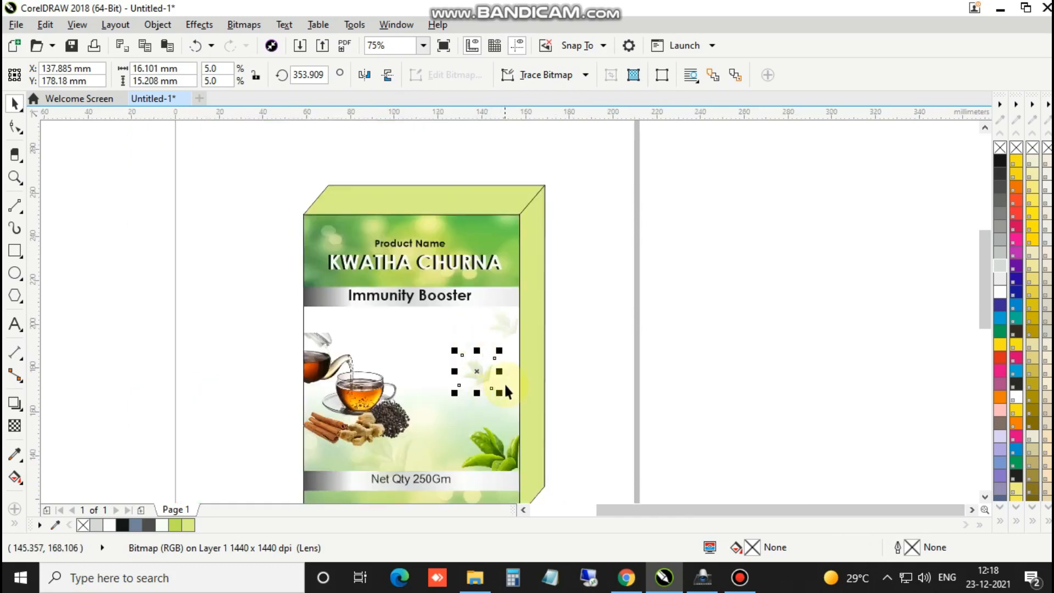
pyautogui.moveTo(477, 371); pyautogui.dragTo(431, 406)
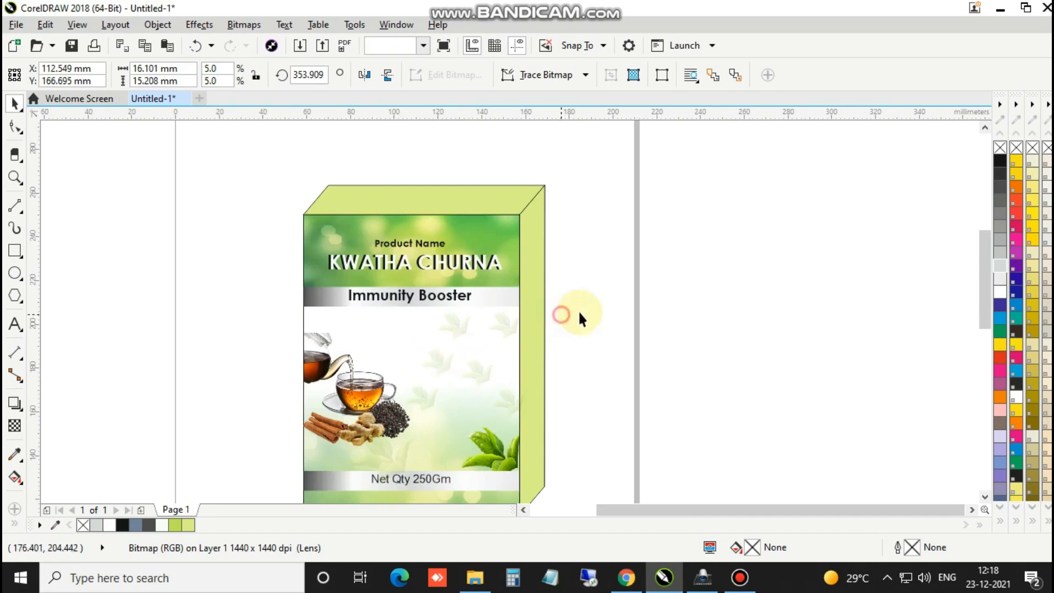
# Step: Duplicate the two uppermost small leaves leftward along the same row and add one more copy beneath them, above the teacup
pyautogui.moveTo(598, 302); pyautogui.dragTo(404, 356)
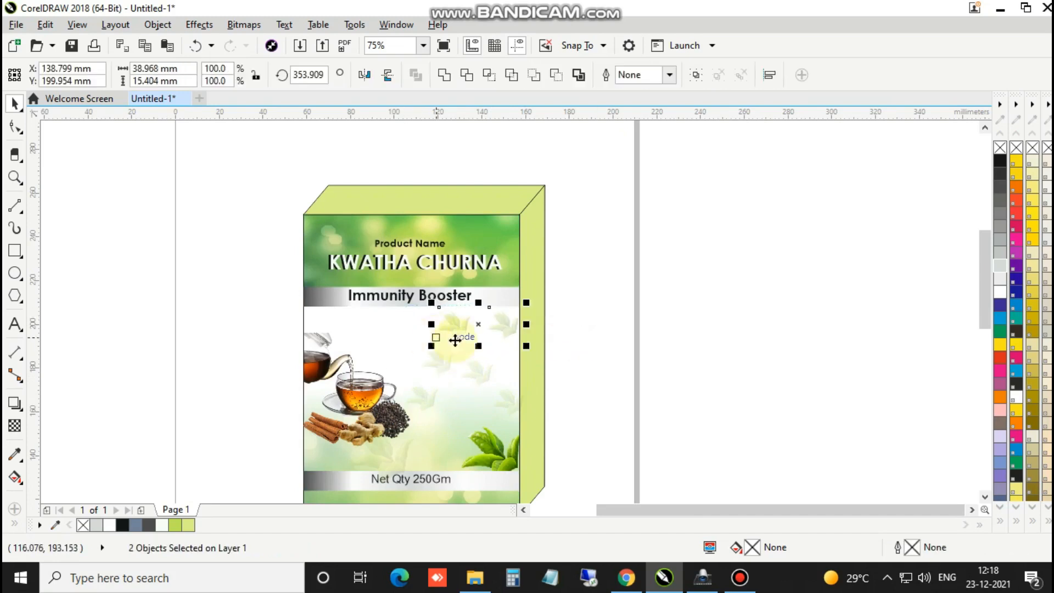
pyautogui.moveTo(472, 327); pyautogui.dragTo(373, 328)
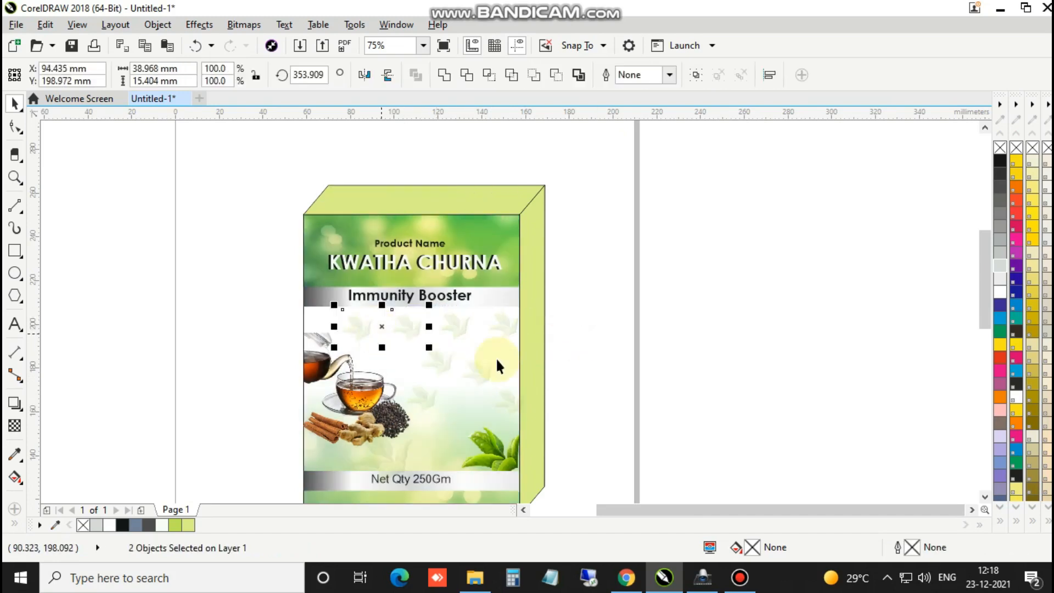
pyautogui.click(609, 373)
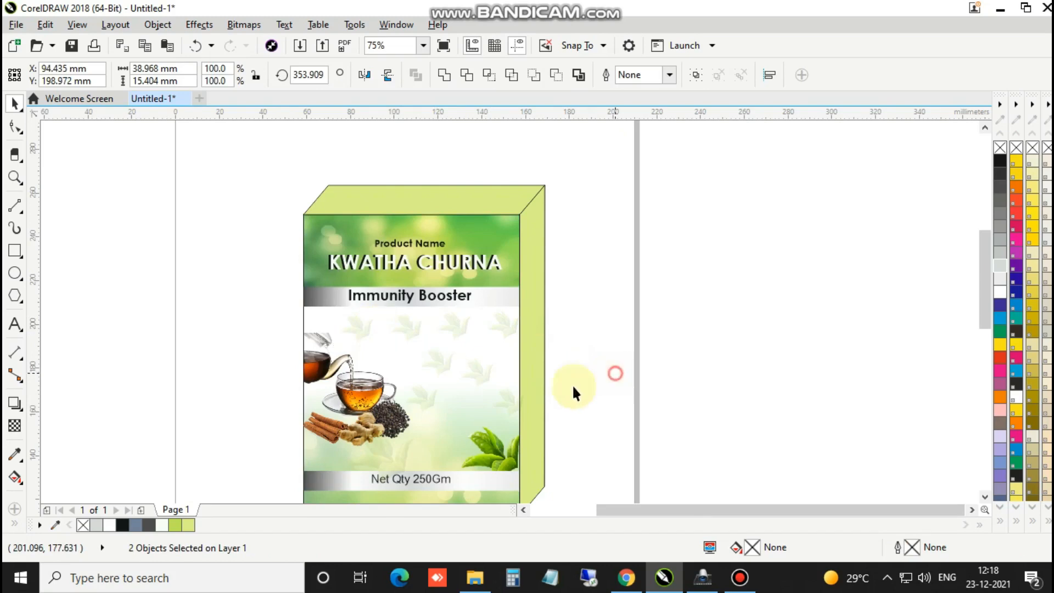
pyautogui.click(411, 334)
pyautogui.moveTo(410, 334); pyautogui.dragTo(397, 363)
# Step: Select the group of faded leaves together and set their transparency to 93
pyautogui.moveTo(598, 284); pyautogui.dragTo(351, 428)
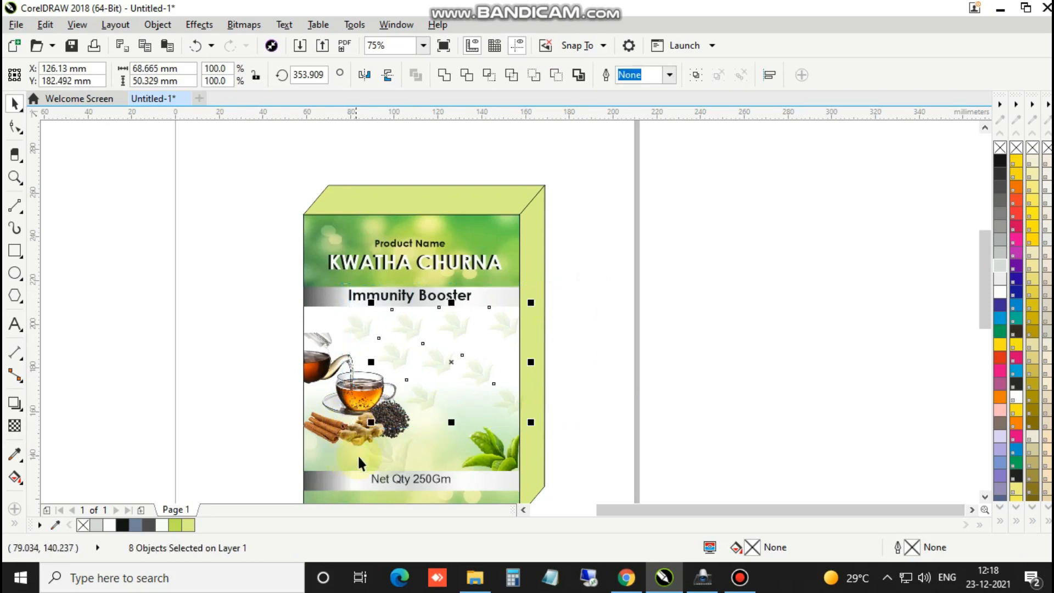
pyautogui.click(15, 426)
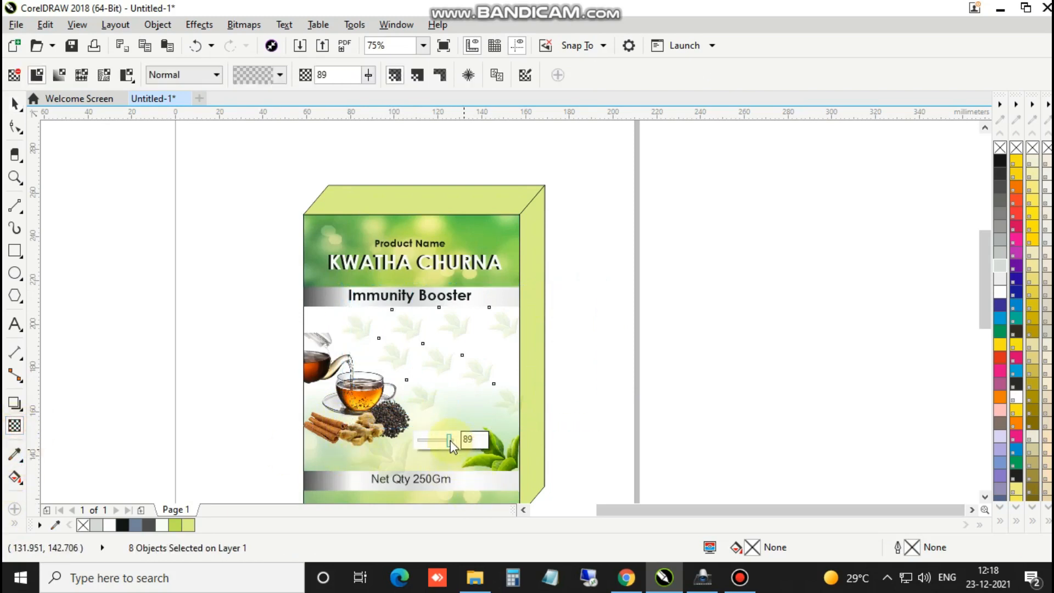
pyautogui.moveTo(450, 440); pyautogui.dragTo(453, 442)
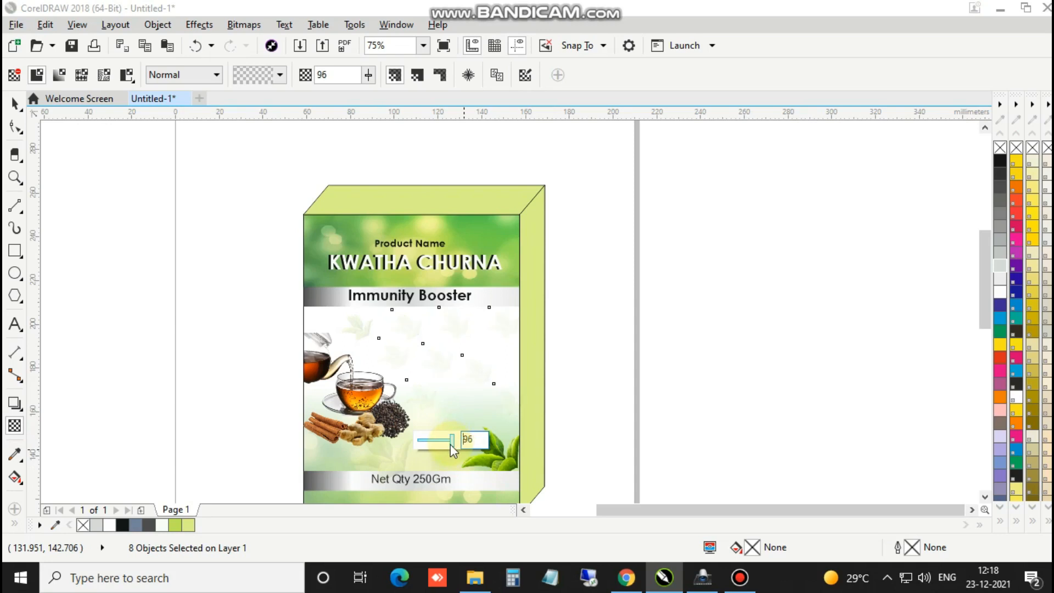
pyautogui.moveTo(450, 445); pyautogui.dragTo(451, 447)
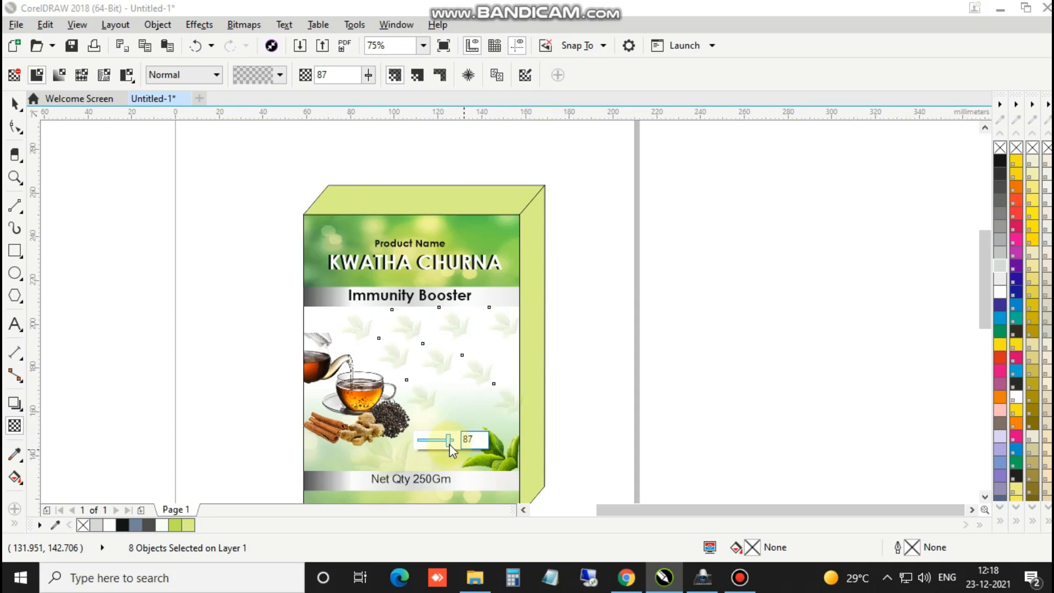
pyautogui.doubleClick(461, 440)
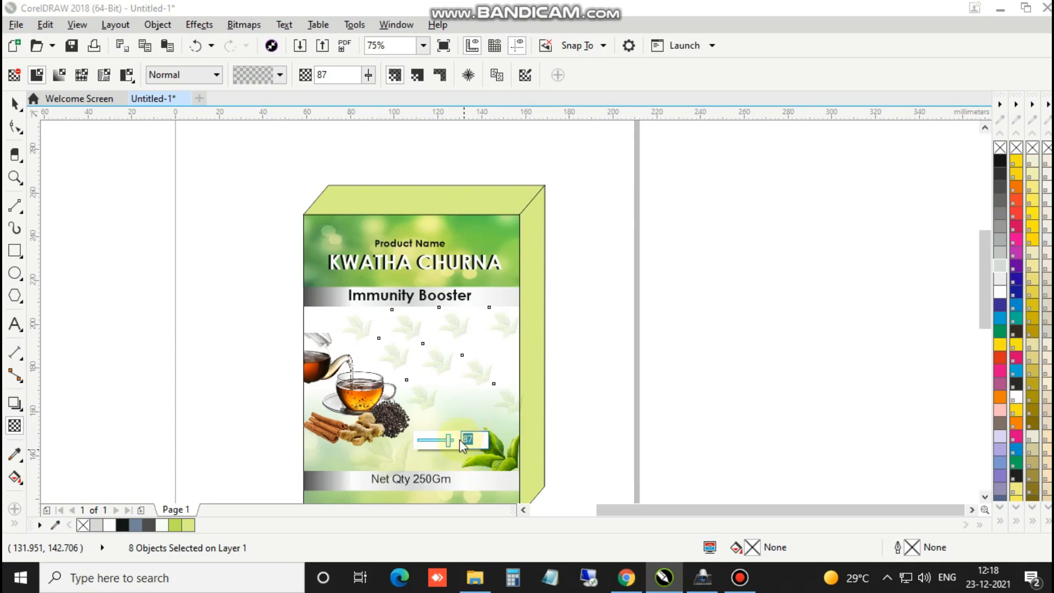
pyautogui.write('93')
pyautogui.press('Return')
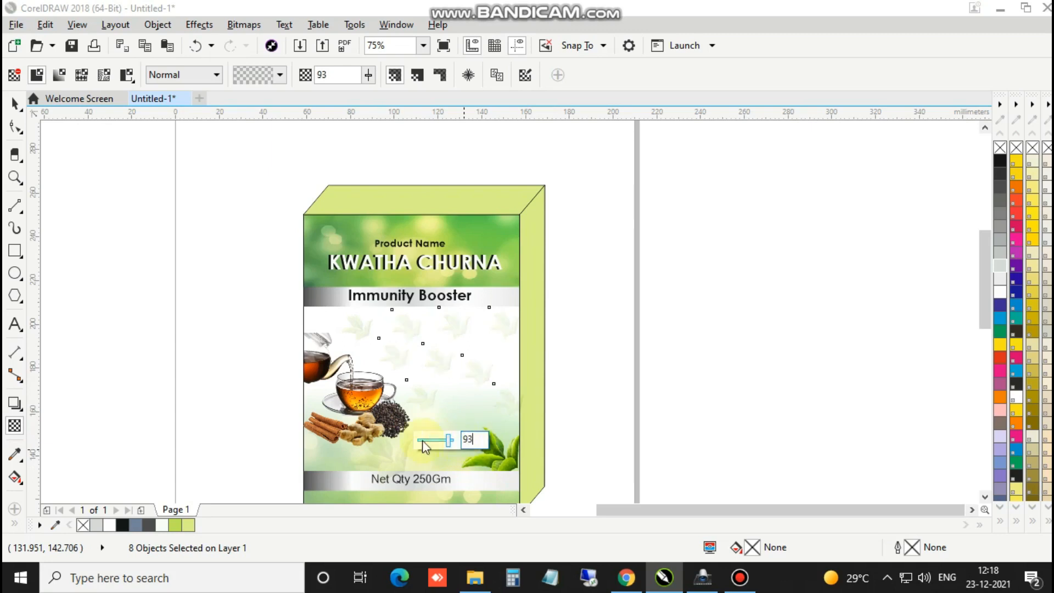
# Step: Set the transparency of the remaining small leaf above the teapot to 93 and deselect it
pyautogui.click(355, 332)
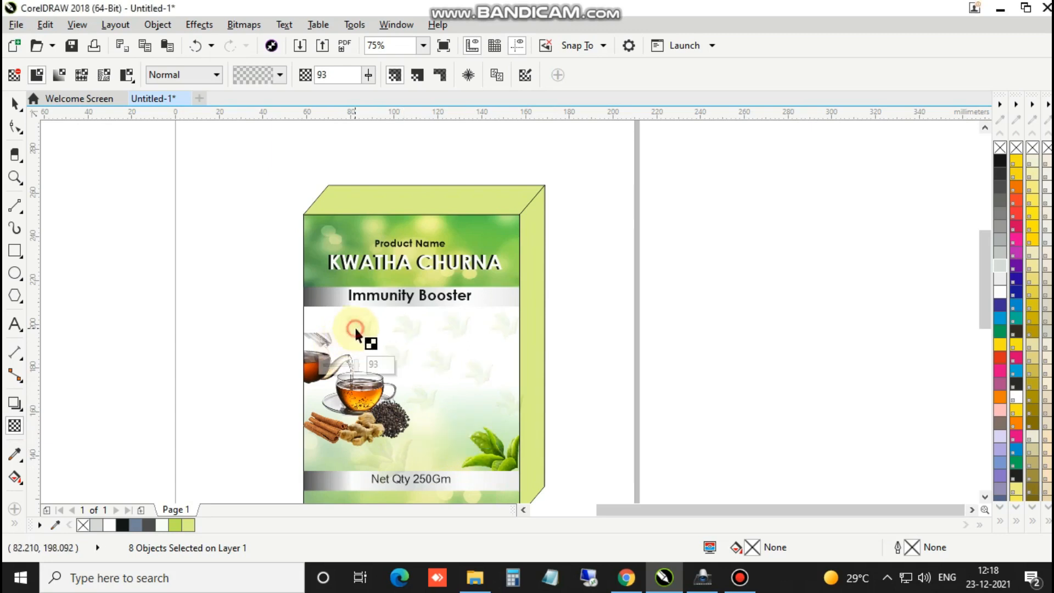
pyautogui.doubleClick(370, 364)
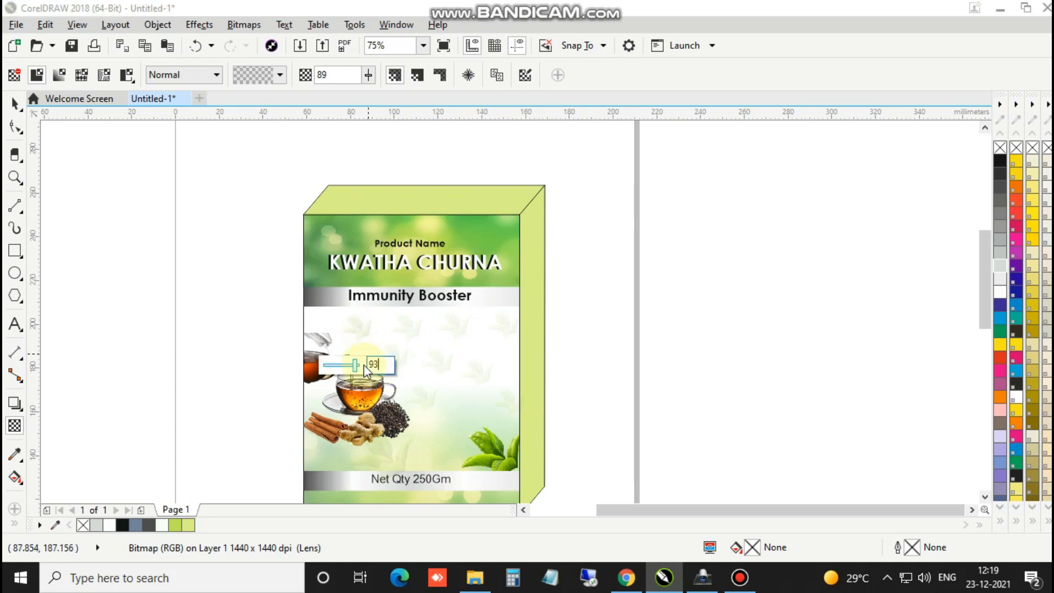
pyautogui.press('Return')
pyautogui.click(15, 103)
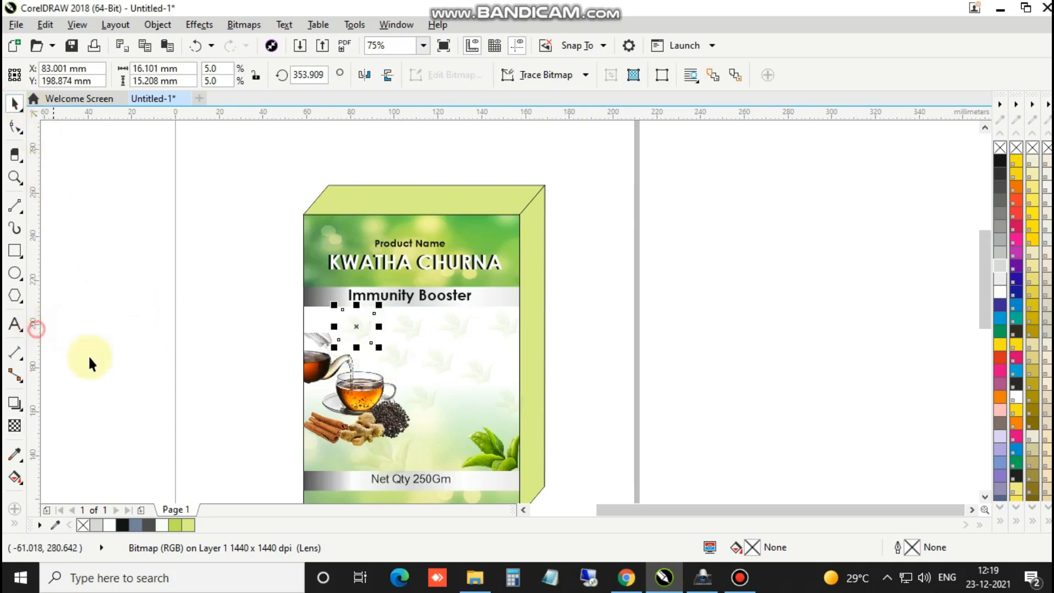
pyautogui.click(138, 305)
pyautogui.scroll(-4, 643, 403)
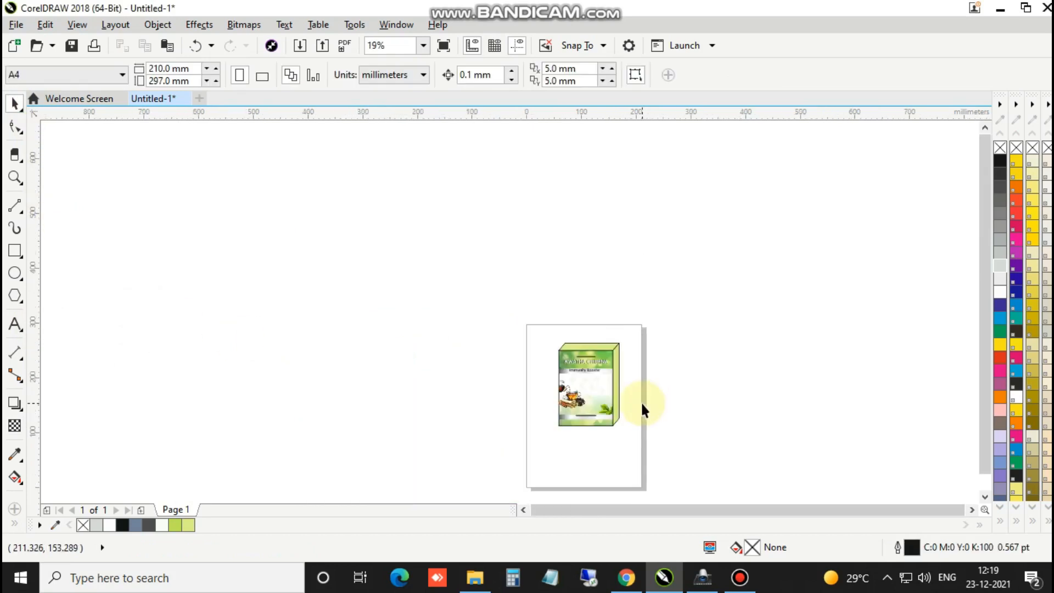
pyautogui.scroll(2, 641, 401)
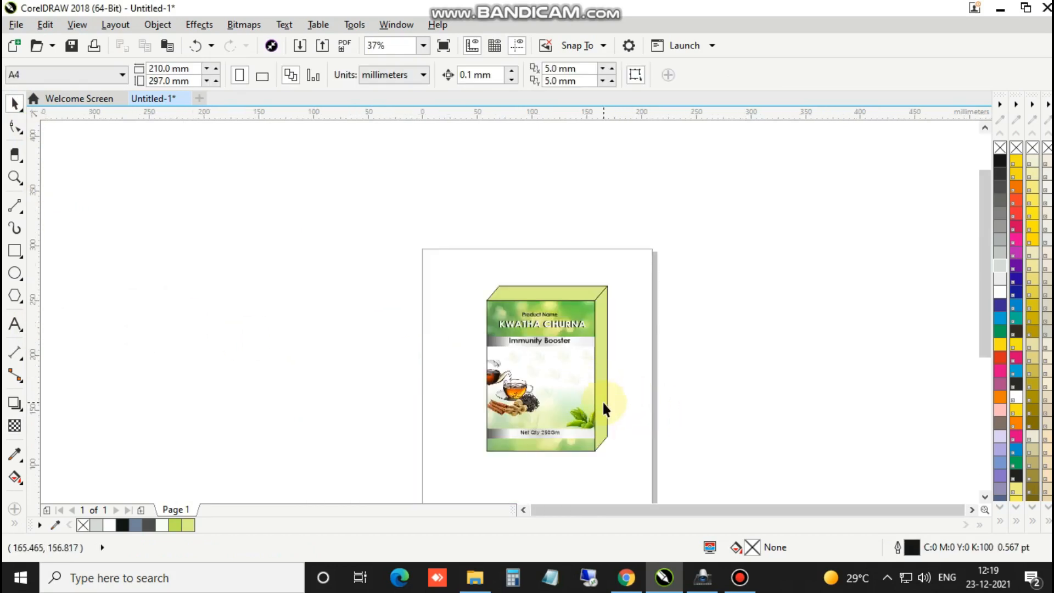
pyautogui.scroll(2, 602, 409)
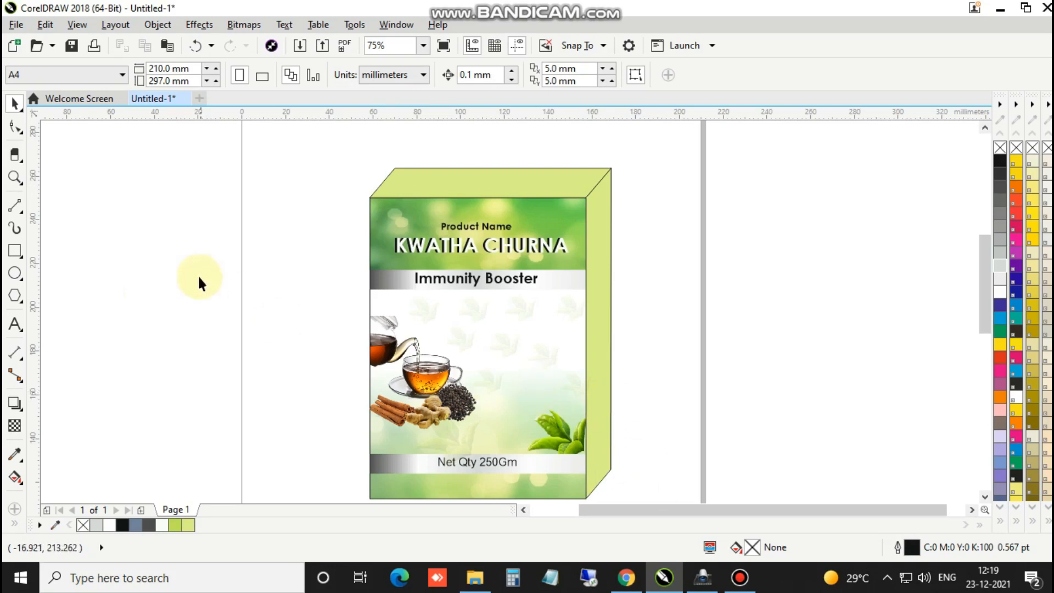
pyautogui.scroll(-2, 197, 274)
pyautogui.click(15, 177)
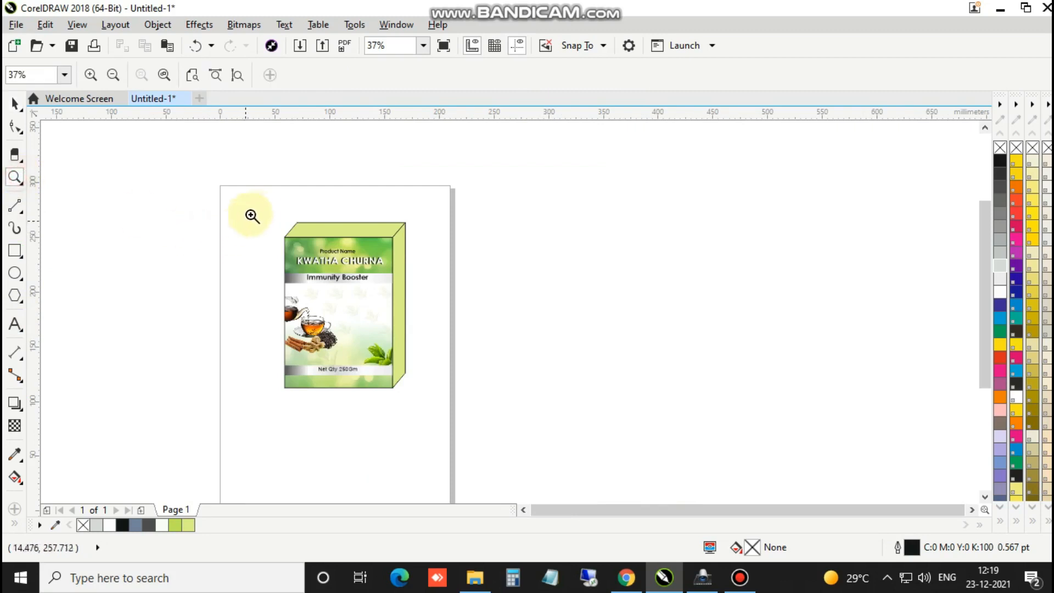
pyautogui.moveTo(268, 210); pyautogui.dragTo(425, 413)
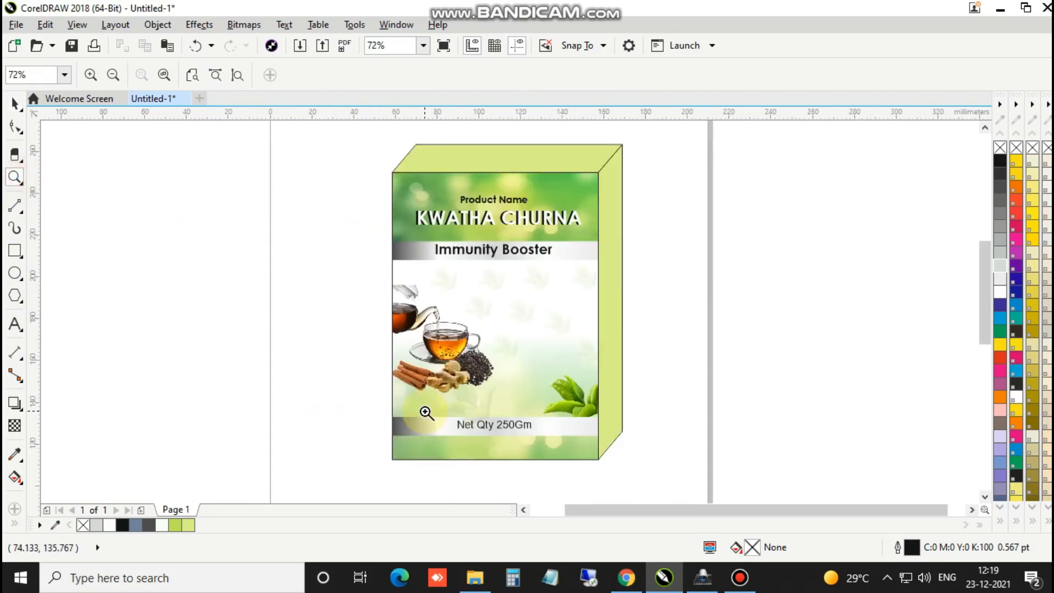